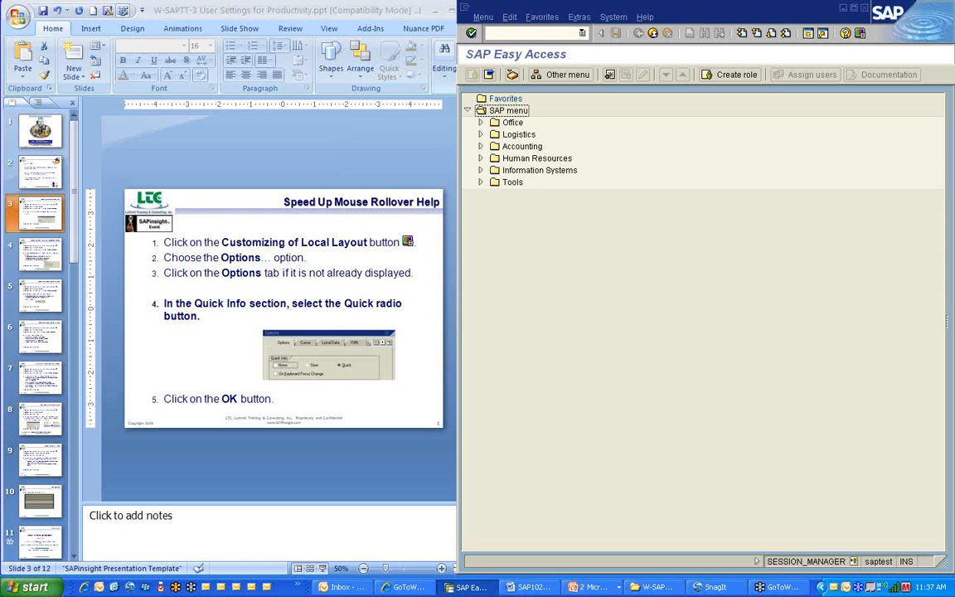
Narrow the SAP window to view Customizing of Local Layout in the toolbar overflow, and restore the window's width
{"action": "left_click_drag", "start_coordinate": [458, 145], "coordinate": [479, 145]}
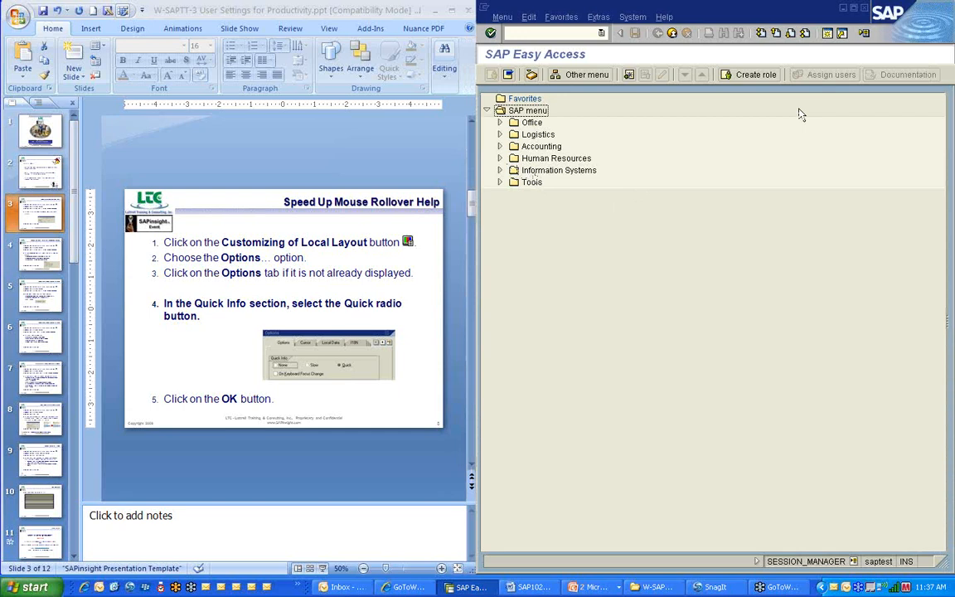
{"action": "left_click", "coordinate": [864, 35]}
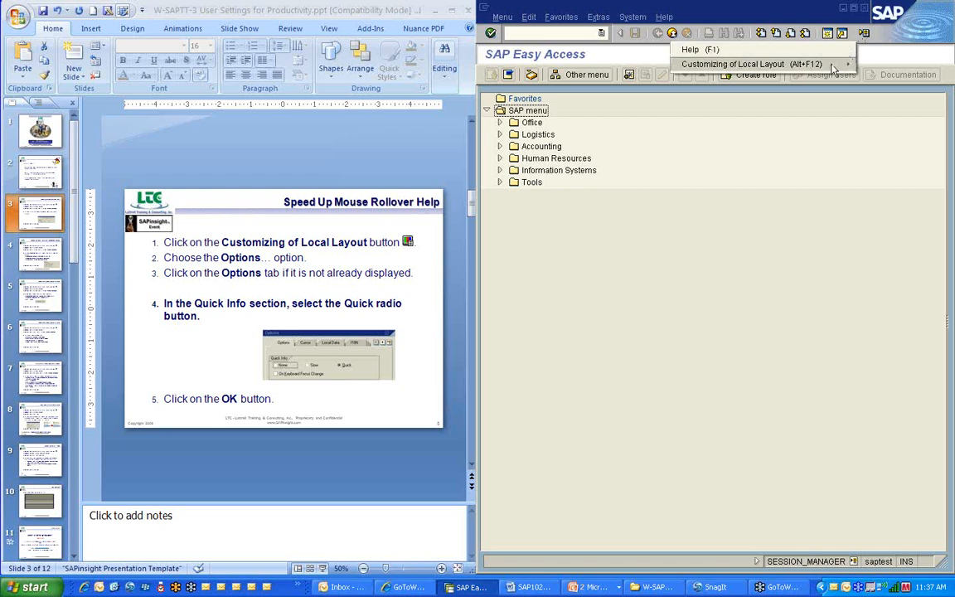
{"action": "mouse_move", "coordinate": [833, 68]}
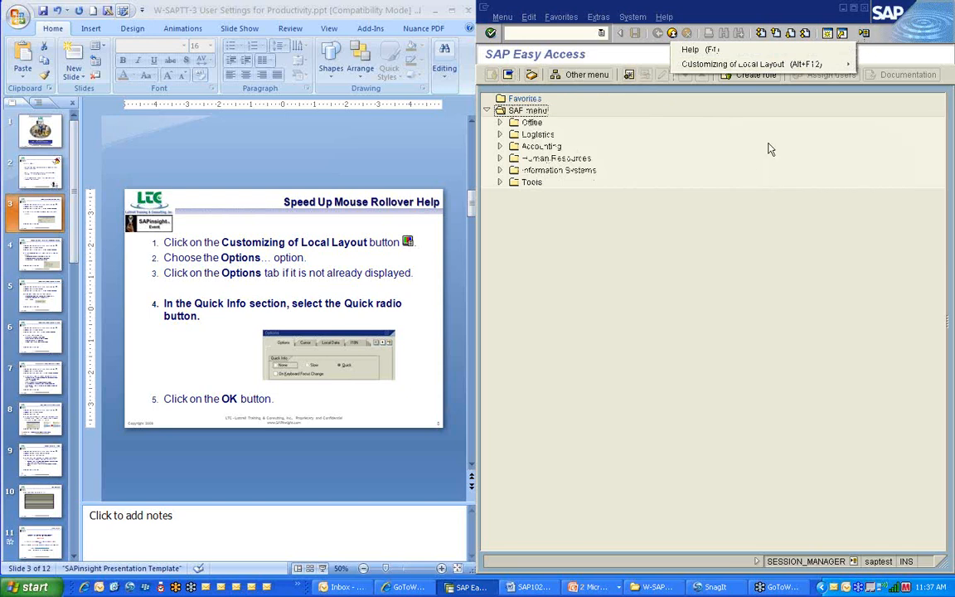
{"action": "left_click", "coordinate": [757, 177]}
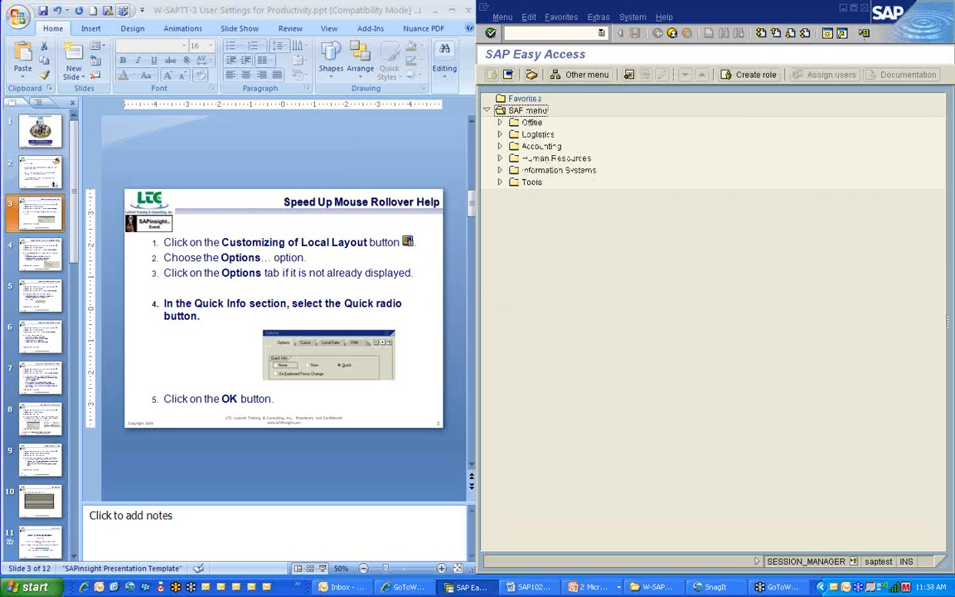
{"action": "left_click_drag", "start_coordinate": [478, 284], "coordinate": [457, 284]}
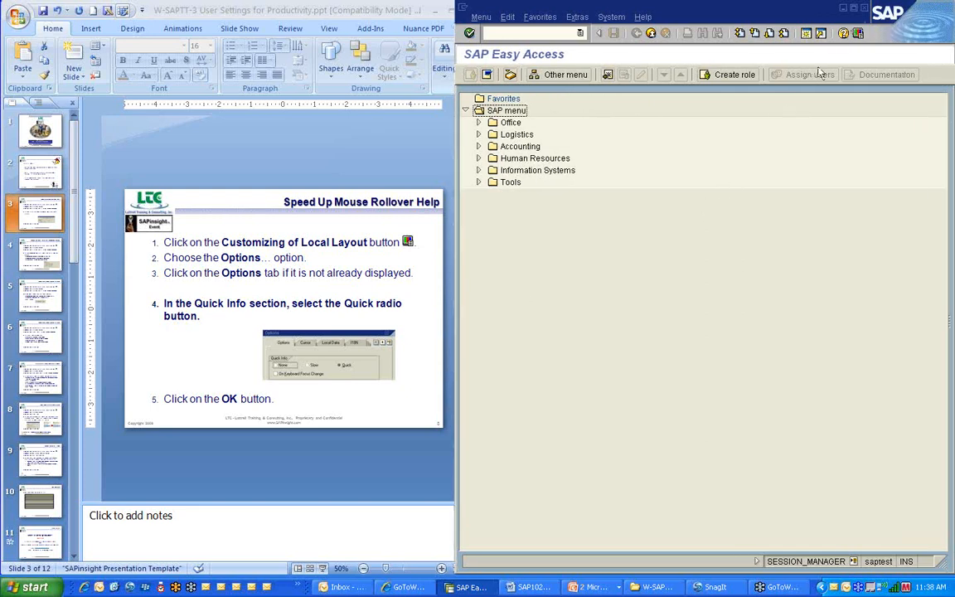
Open the local layout options and display the Quick Info and Messages settings
{"action": "left_click", "coordinate": [858, 34]}
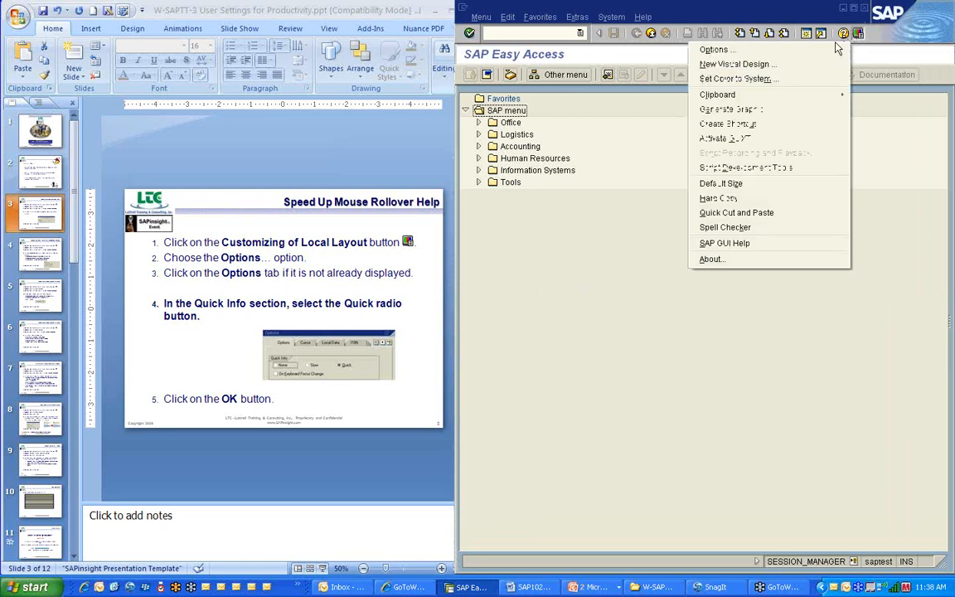
{"action": "left_click", "coordinate": [755, 51]}
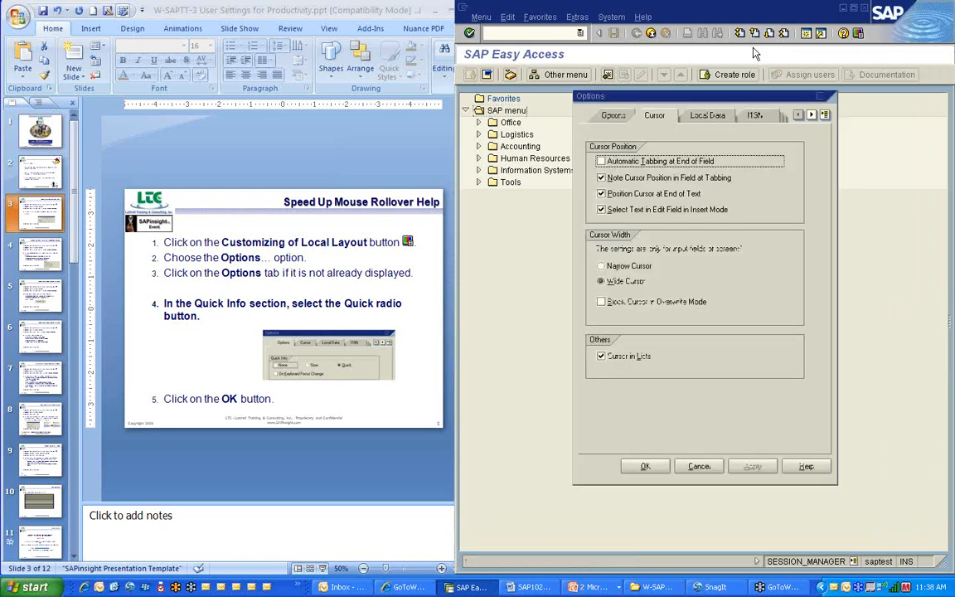
{"action": "left_click", "coordinate": [615, 116]}
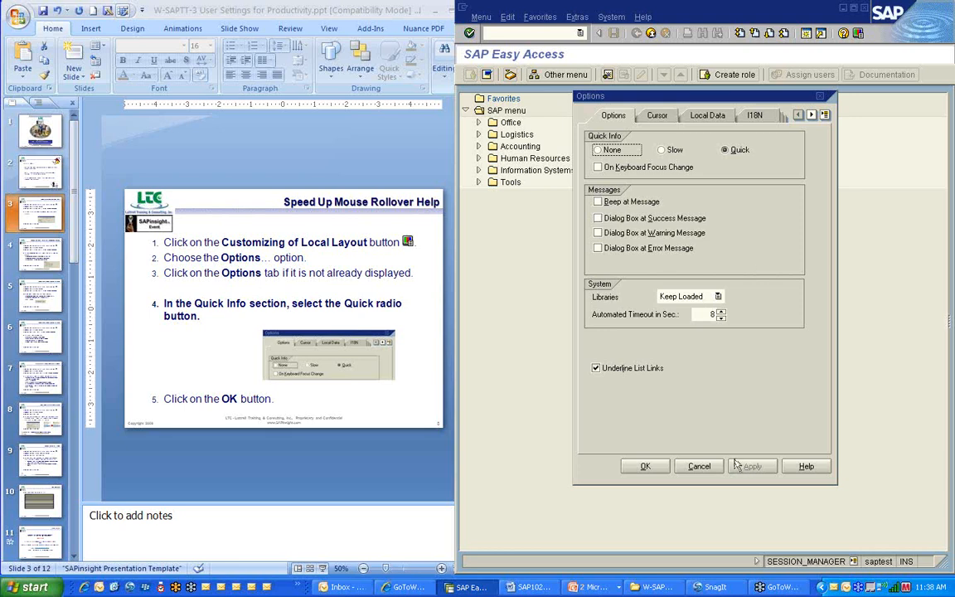
Switch to PowerPoint, advance to slide 4 on status bar messages and close the slide thumbnails
{"action": "left_click", "coordinate": [424, 366]}
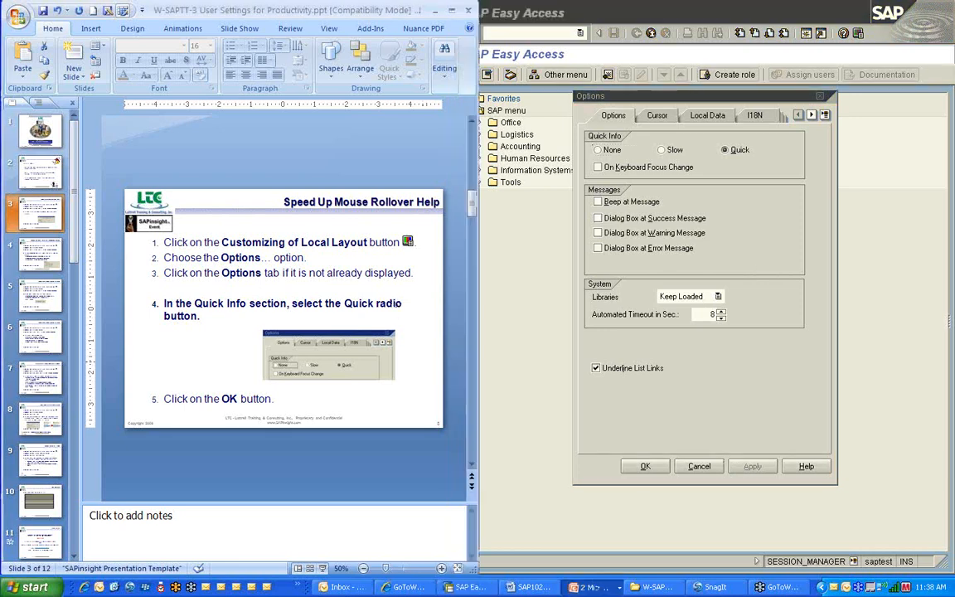
{"action": "key", "text": "Page_Down"}
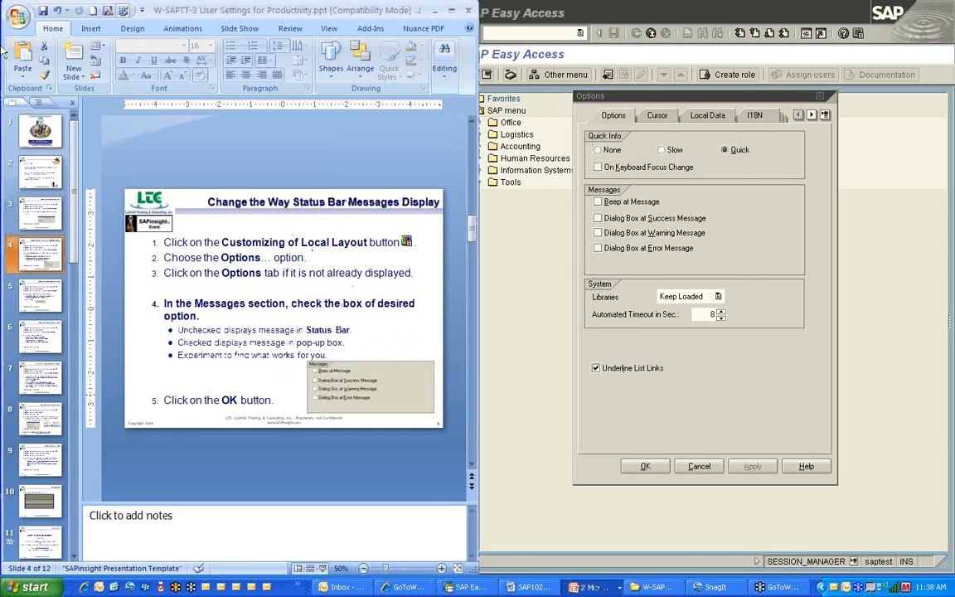
{"action": "left_click", "coordinate": [72, 102]}
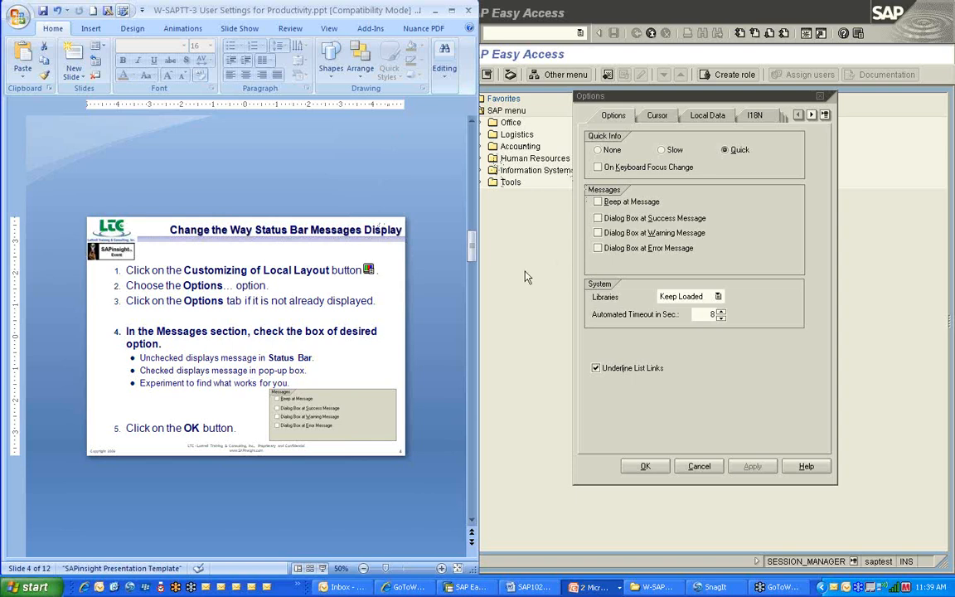
Switch to SAP and try the Dialog Box at Success Message option
{"action": "left_click", "coordinate": [481, 235]}
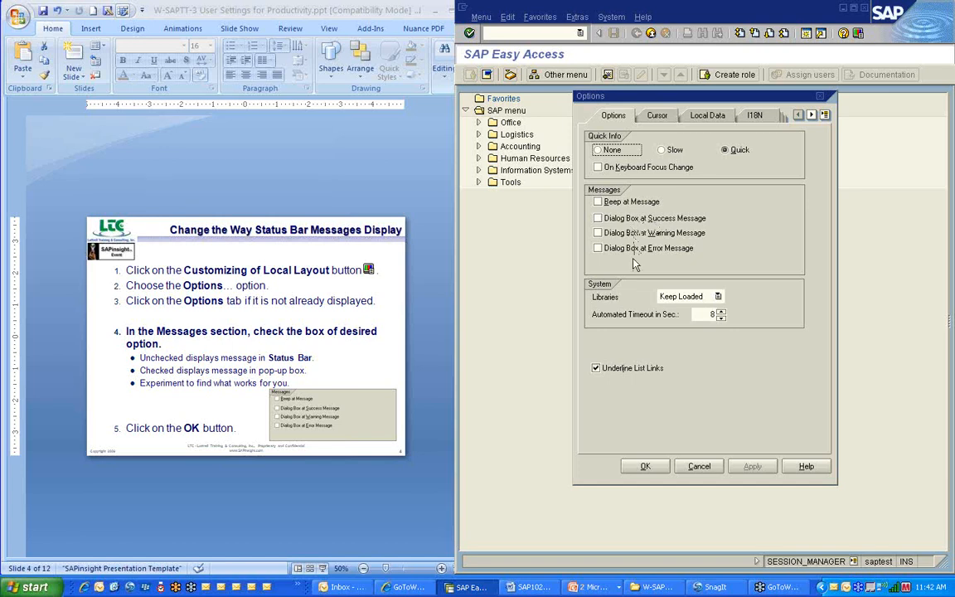
{"action": "left_click", "coordinate": [598, 218]}
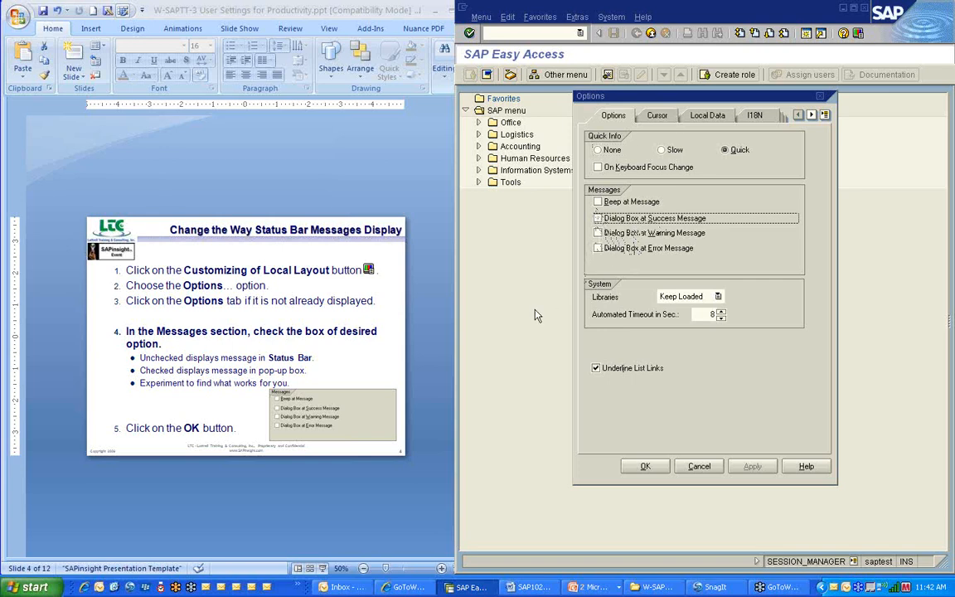
Bring up the Underline Linked Fields in Lists slide in PowerPoint, and confirm the SAP options with Underline List Links enabled
{"action": "left_click", "coordinate": [394, 357]}
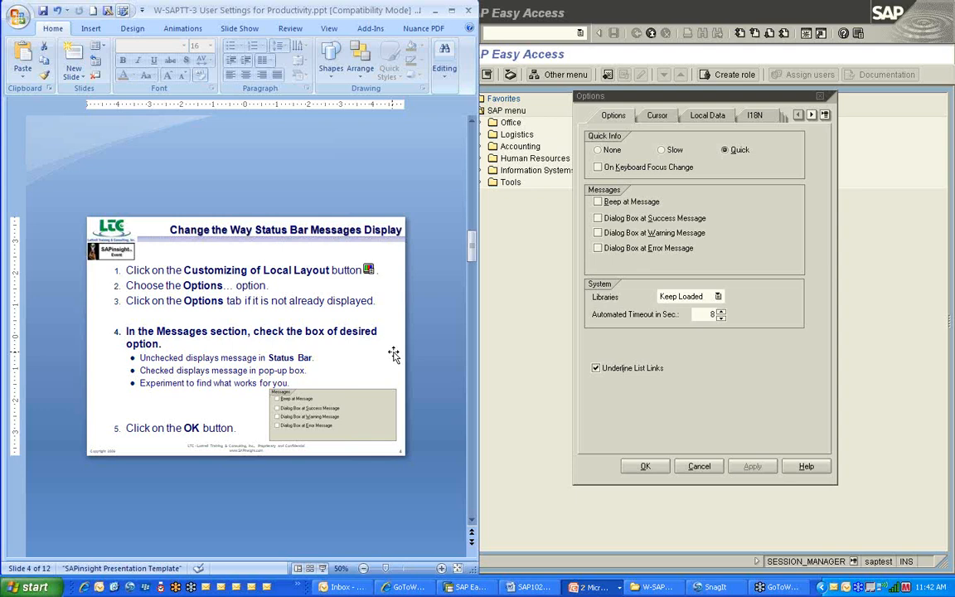
{"action": "scroll", "coordinate": [393, 355], "scroll_direction": "up", "scroll_amount": 1}
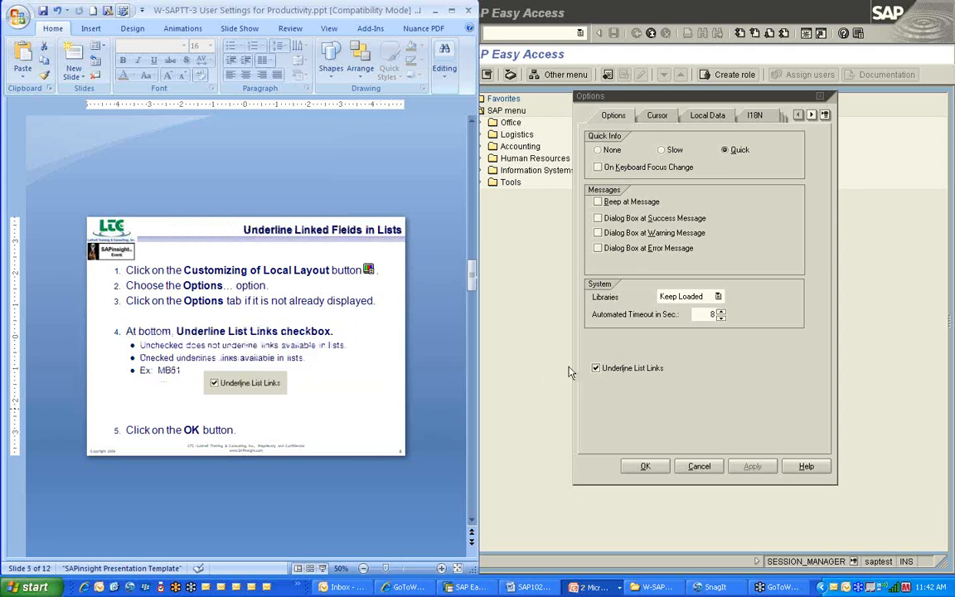
{"action": "left_click", "coordinate": [596, 366]}
{"action": "left_click", "coordinate": [643, 467]}
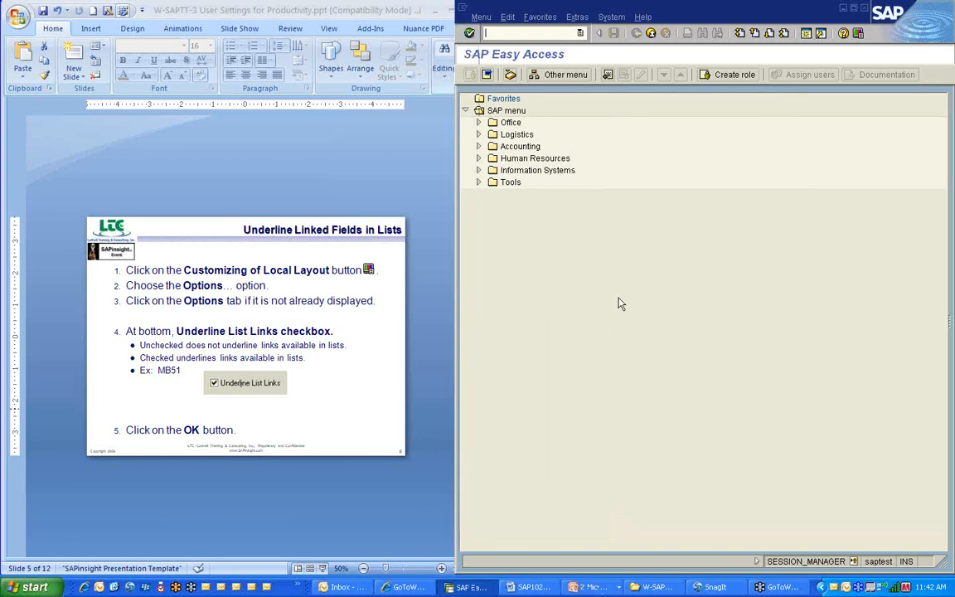
Start transaction MB51 from the command history to open the material document list selection
{"action": "left_click", "coordinate": [579, 32]}
{"action": "left_click", "coordinate": [572, 46]}
{"action": "key", "text": "Return"}
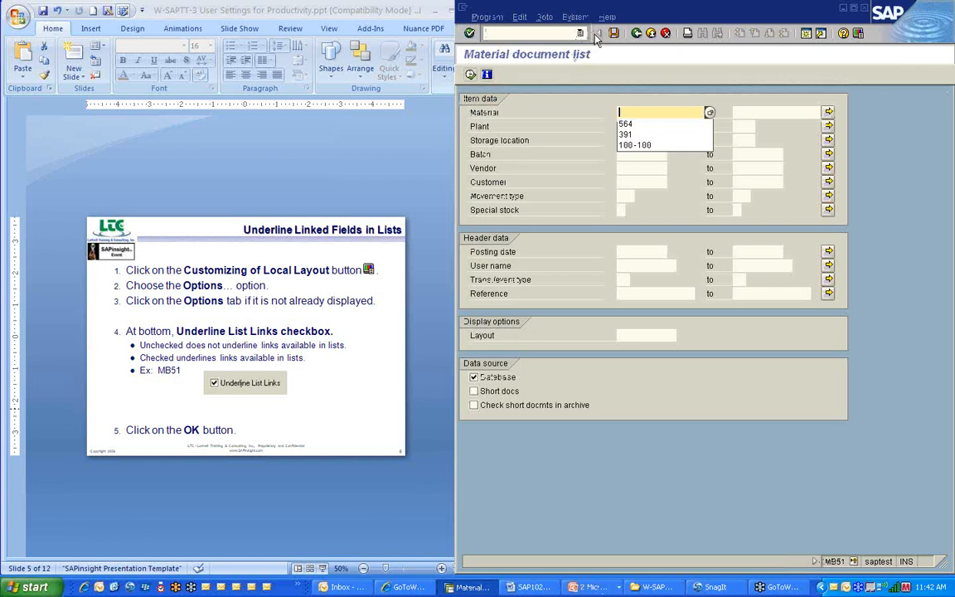
Run the material document list for plant 3800
{"action": "left_click", "coordinate": [605, 64]}
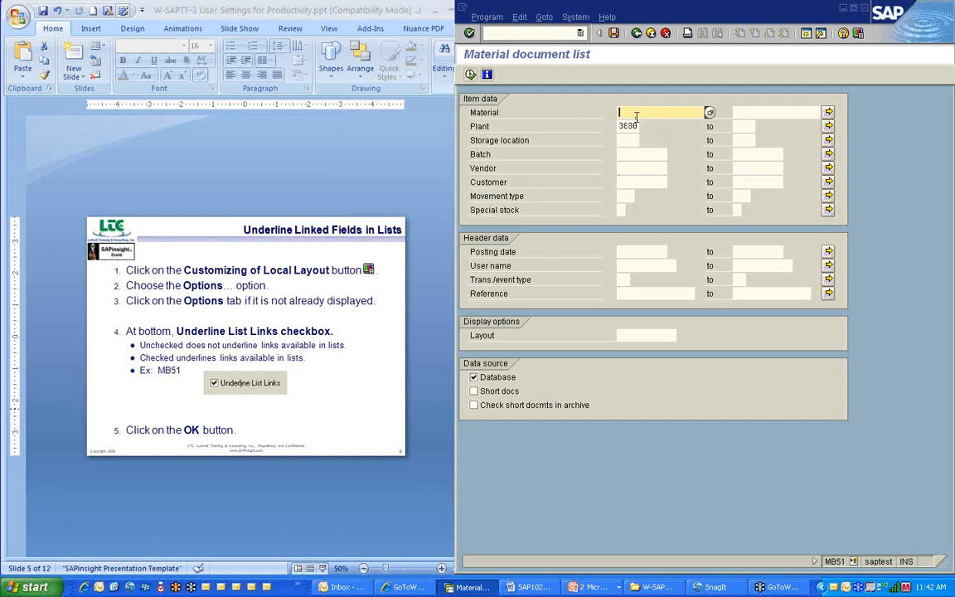
{"action": "left_click_drag", "start_coordinate": [637, 126], "coordinate": [597, 127]}
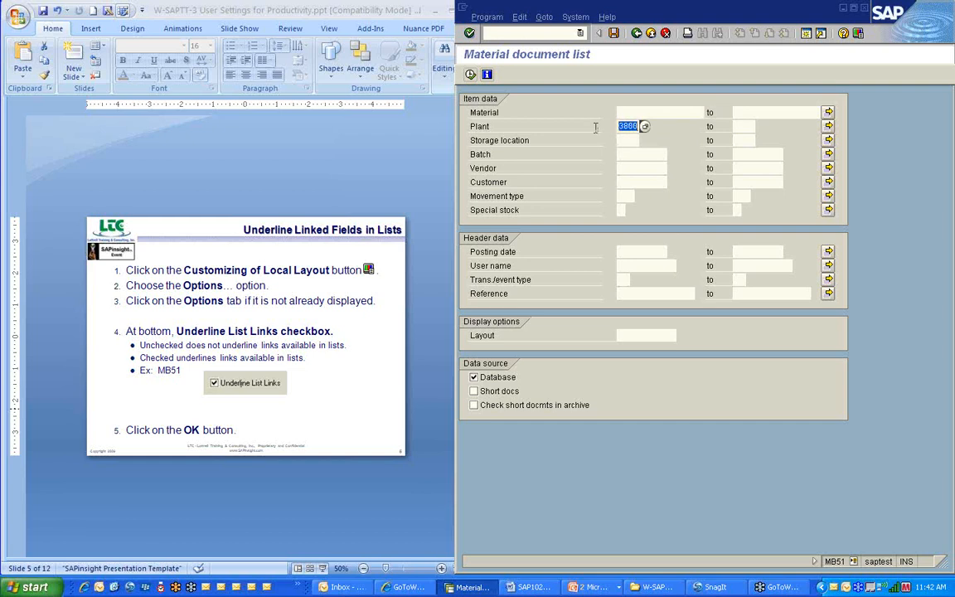
{"action": "key", "text": "F8"}
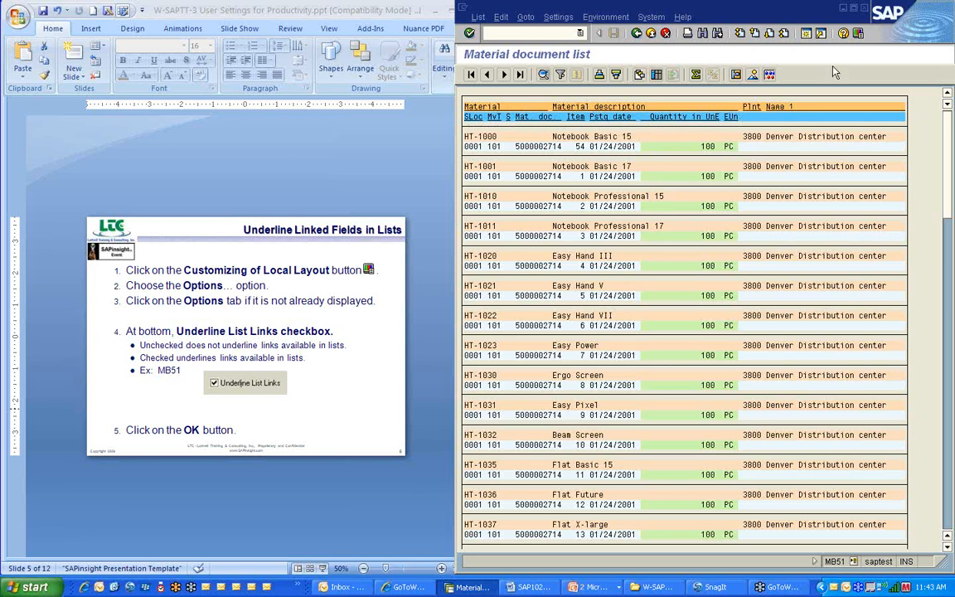
Turn off Underline List Links in the local layout options and confirm, moving the dialog aside to expose the list
{"action": "left_click", "coordinate": [858, 34]}
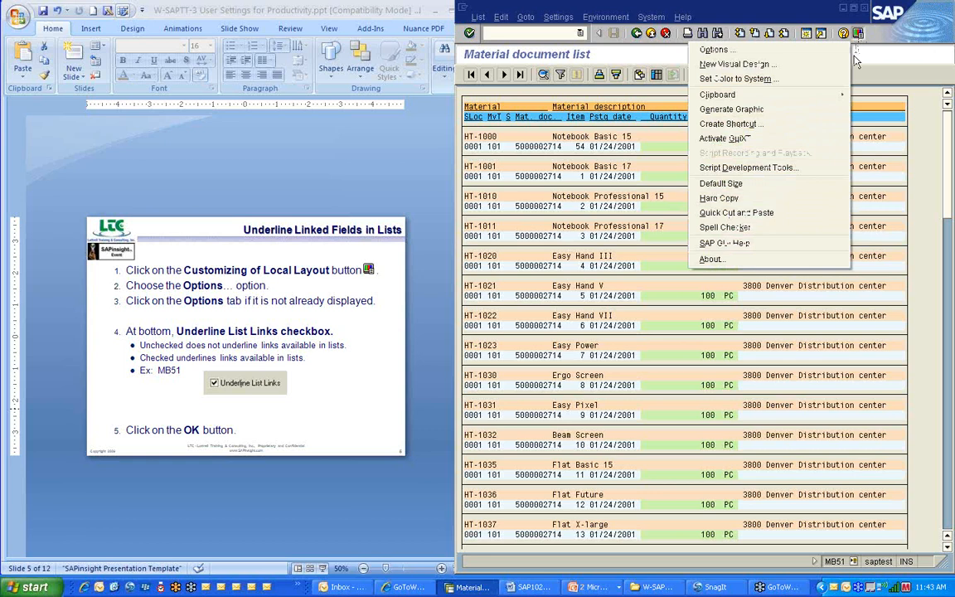
{"action": "left_click", "coordinate": [779, 52]}
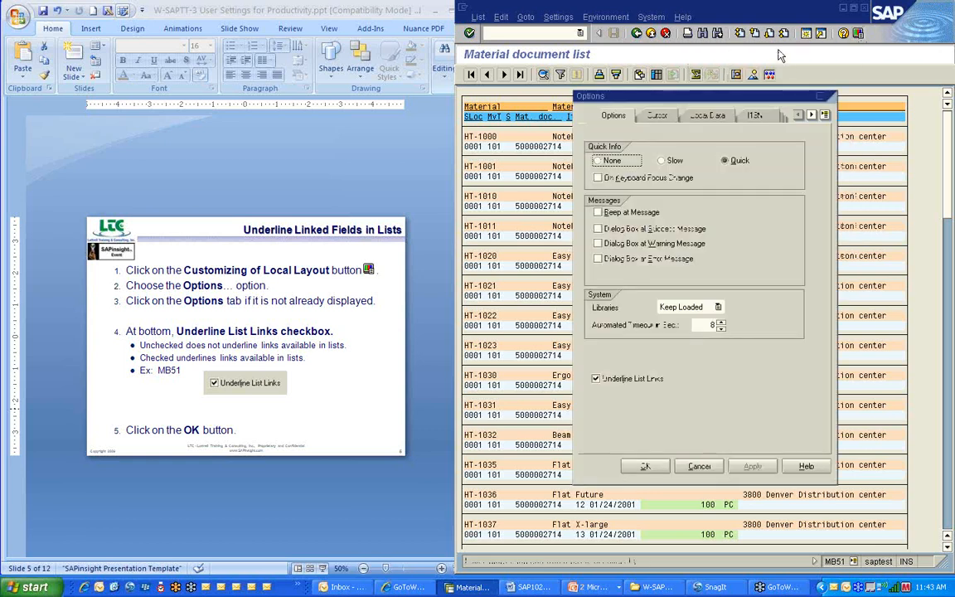
{"action": "left_click", "coordinate": [601, 380]}
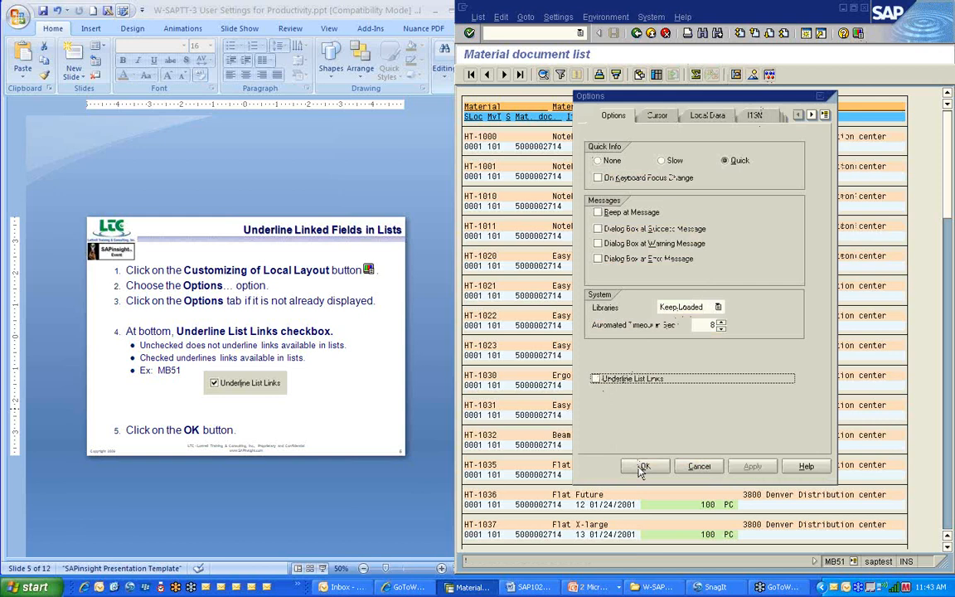
{"action": "left_click_drag", "start_coordinate": [683, 101], "coordinate": [778, 97]}
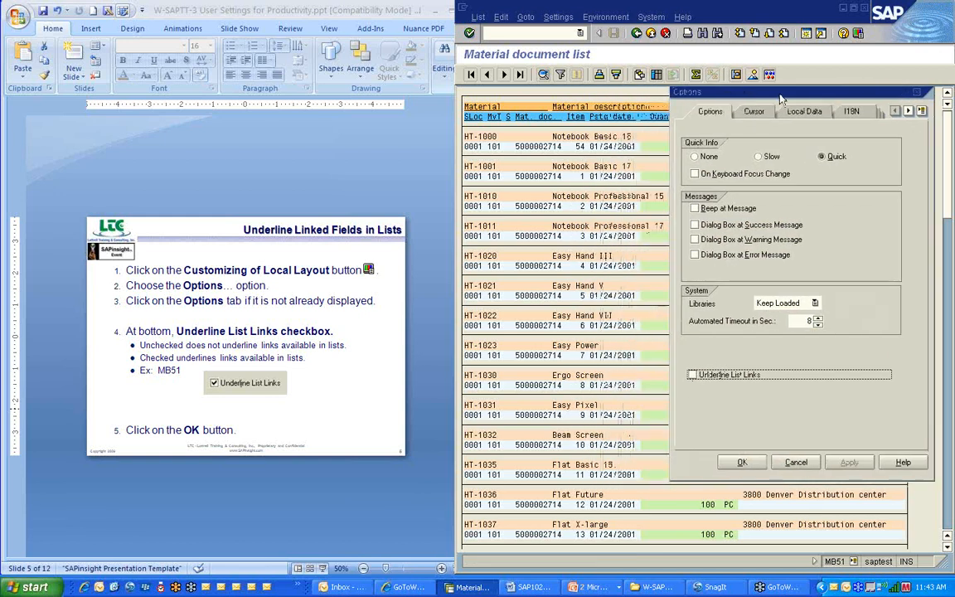
{"action": "left_click", "coordinate": [743, 463]}
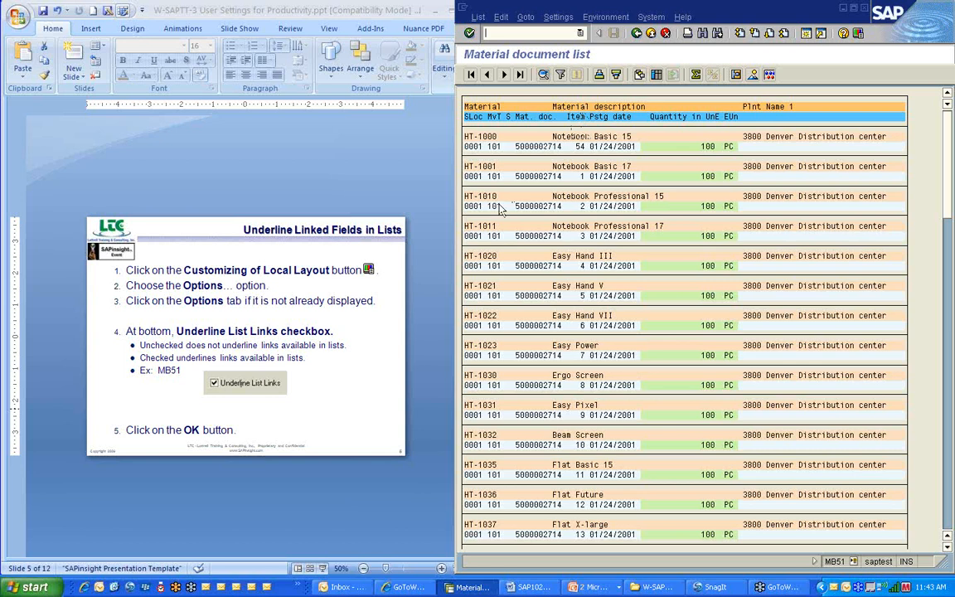
Switch to PowerPoint and advance to slide 6 on the Cursor Position settings
{"action": "left_click", "coordinate": [388, 358]}
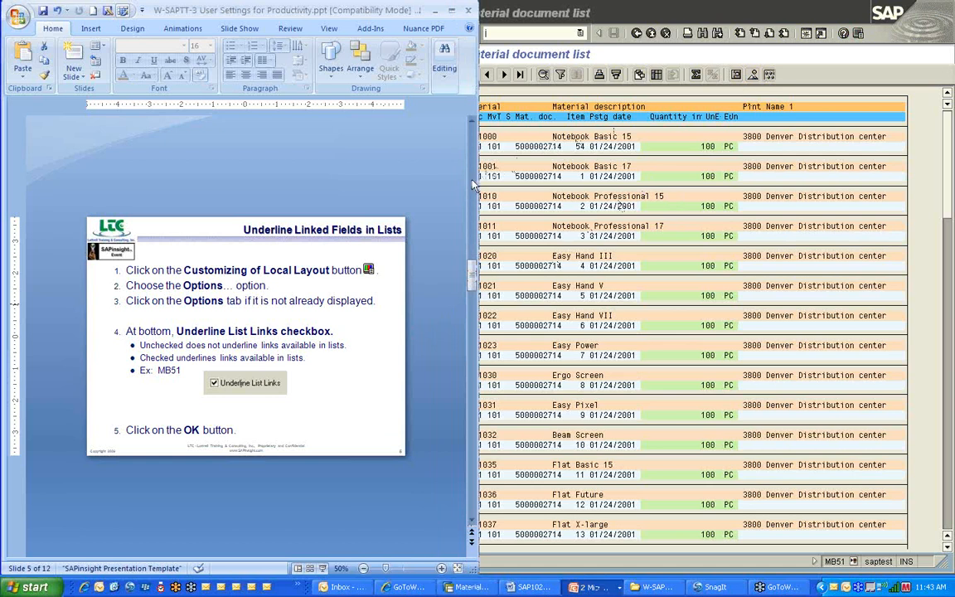
{"action": "left_click", "coordinate": [443, 228]}
{"action": "scroll", "coordinate": [462, 223], "scroll_direction": "down", "scroll_amount": 1}
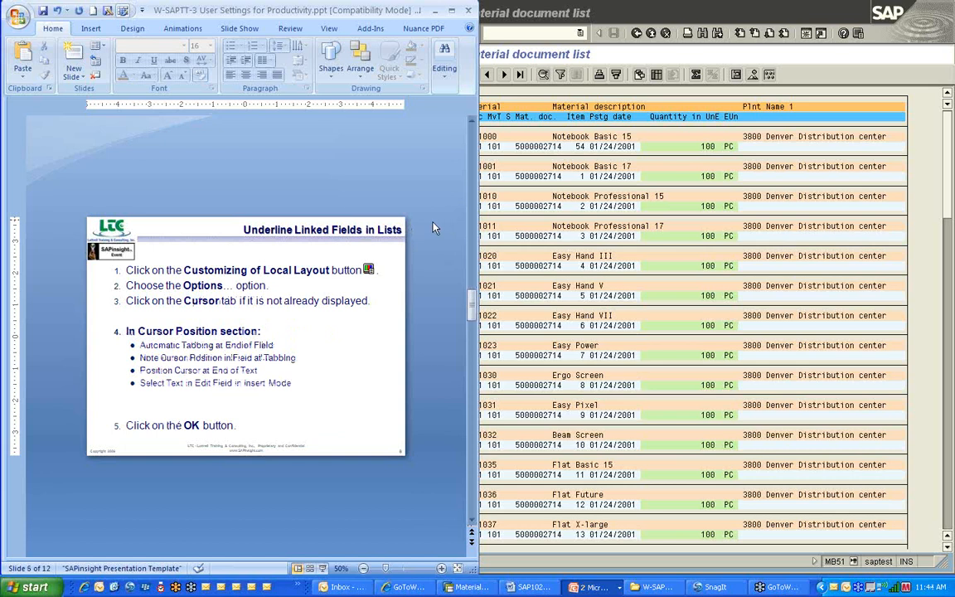
{"action": "scroll", "coordinate": [435, 229], "scroll_direction": "down", "scroll_amount": 1}
Switch to SAP, leave the material document list and return to SAP Easy Access
{"action": "left_click", "coordinate": [839, 58]}
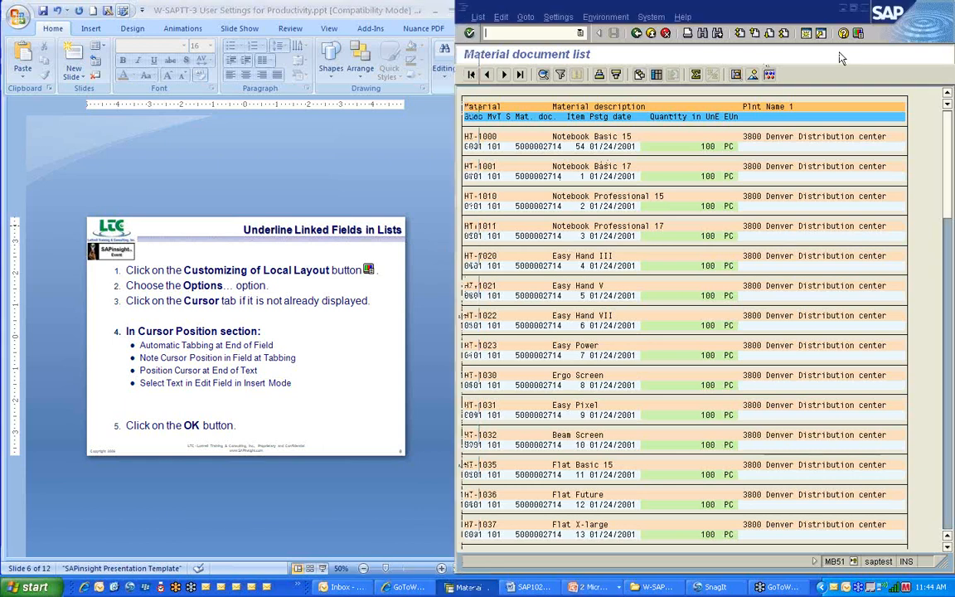
{"action": "left_click", "coordinate": [652, 35]}
{"action": "left_click", "coordinate": [652, 35]}
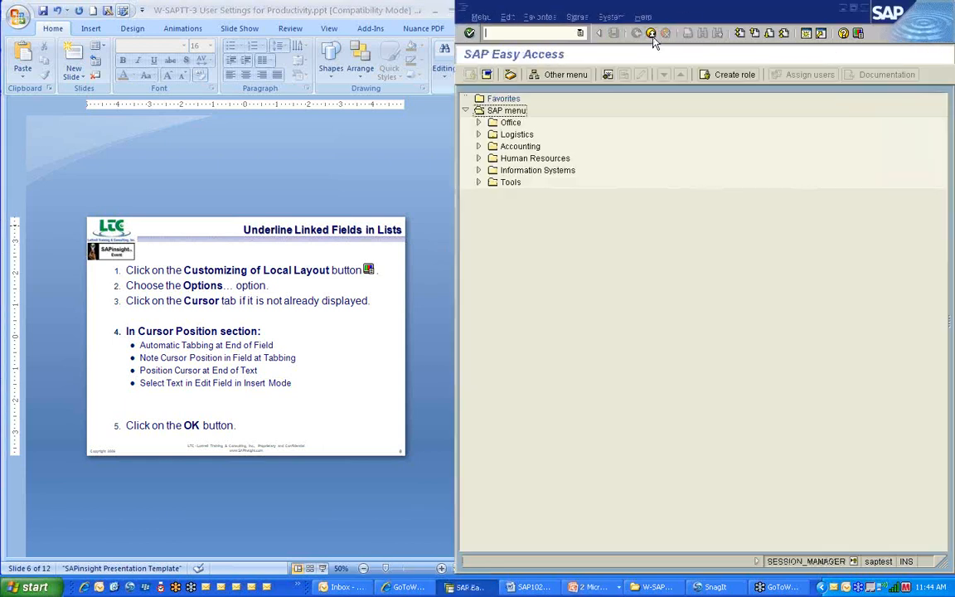
In the local layout's cursor options, enable Automatic Tabbing at End of Field and disable Note Cursor Position in Field at Tabbing
{"action": "left_click", "coordinate": [859, 35]}
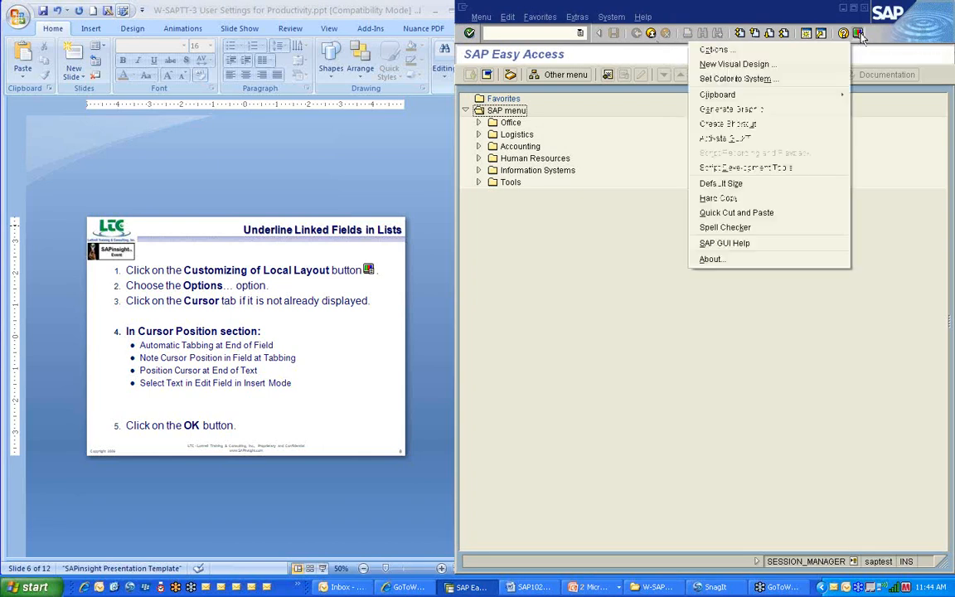
{"action": "left_click", "coordinate": [755, 51]}
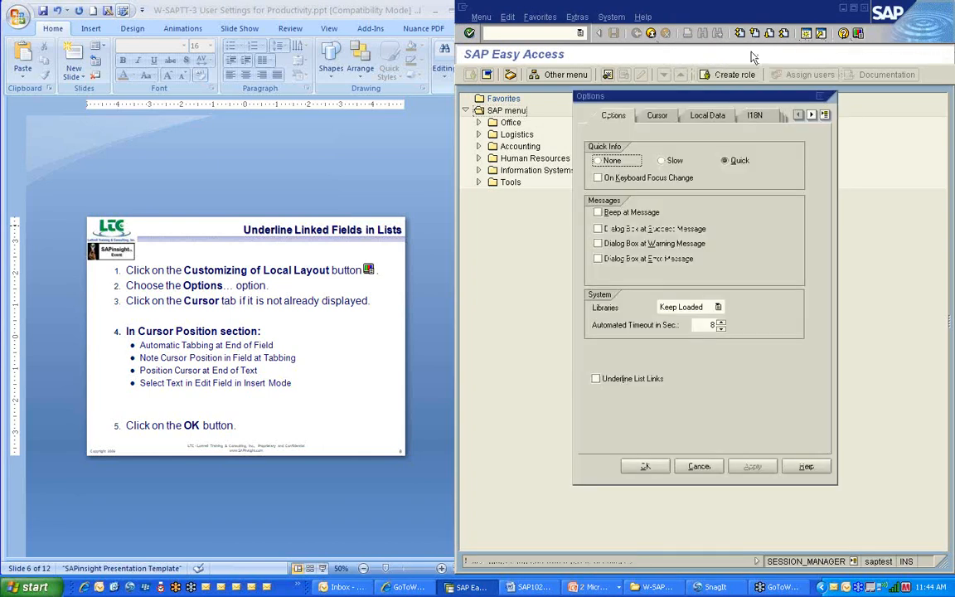
{"action": "left_click", "coordinate": [659, 118]}
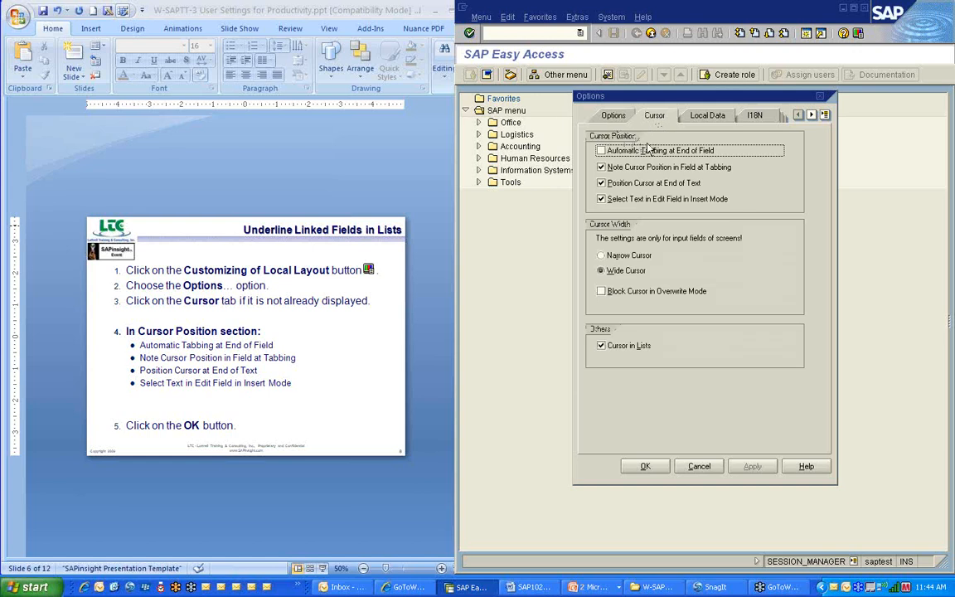
{"action": "left_click", "coordinate": [601, 151]}
{"action": "left_click", "coordinate": [623, 170]}
{"action": "left_click", "coordinate": [621, 171]}
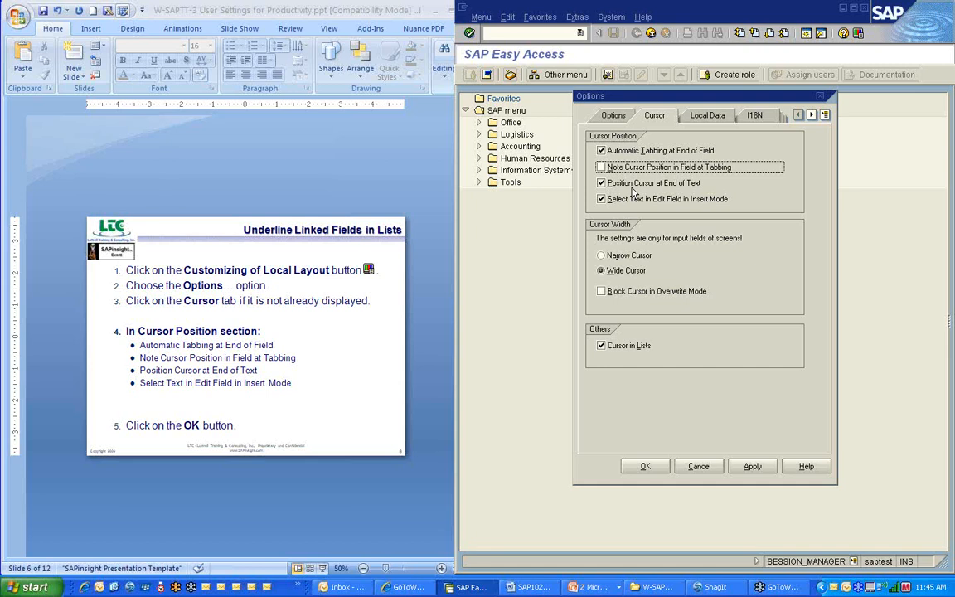
Try disabling Select Text in Edit Field in Insert Mode, and enable it again
{"action": "left_click", "coordinate": [743, 198]}
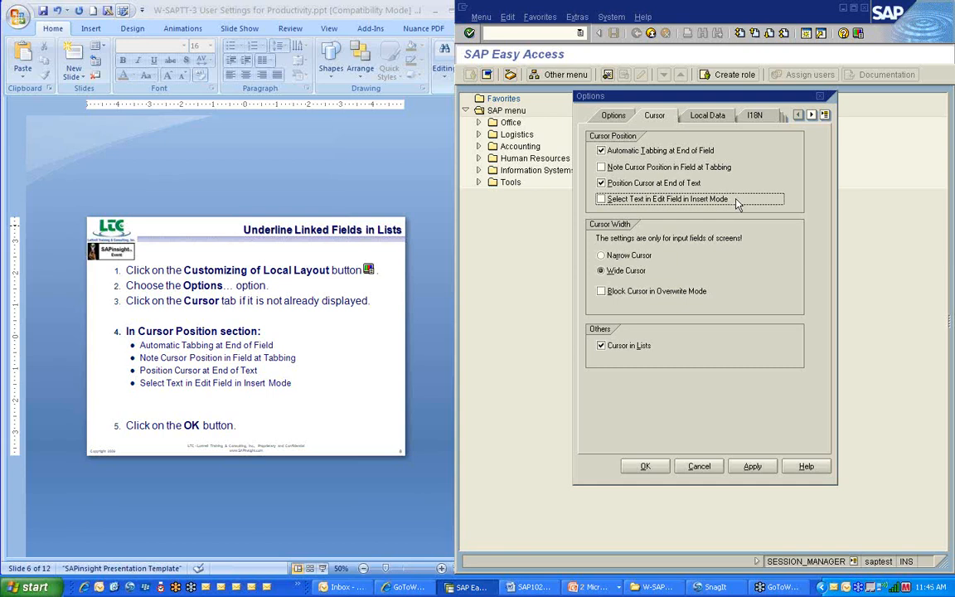
{"action": "left_click", "coordinate": [726, 202]}
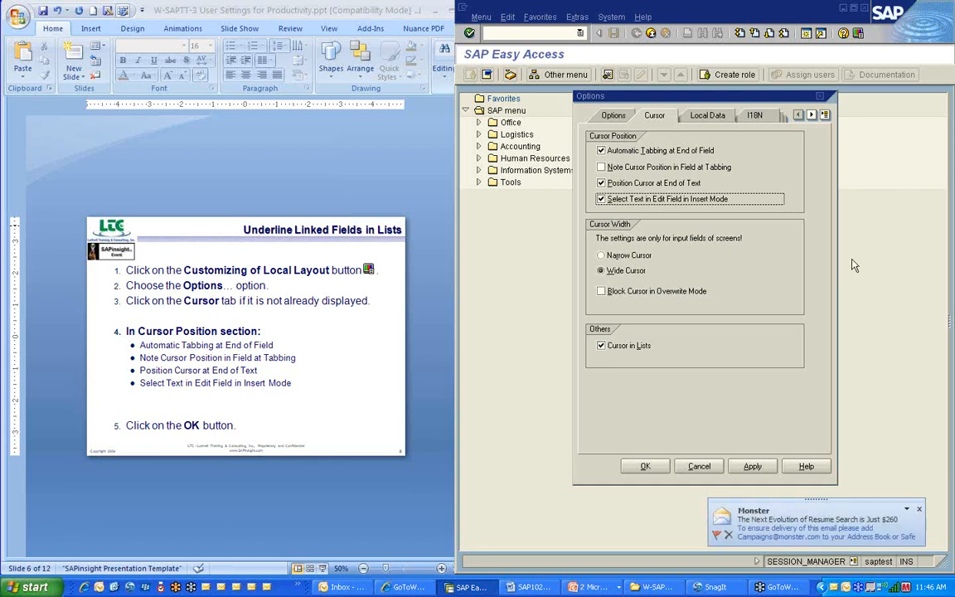
Enable Note Cursor Position in Field at Tabbing in the cursor options and accept the settings
{"action": "left_click", "coordinate": [600, 167]}
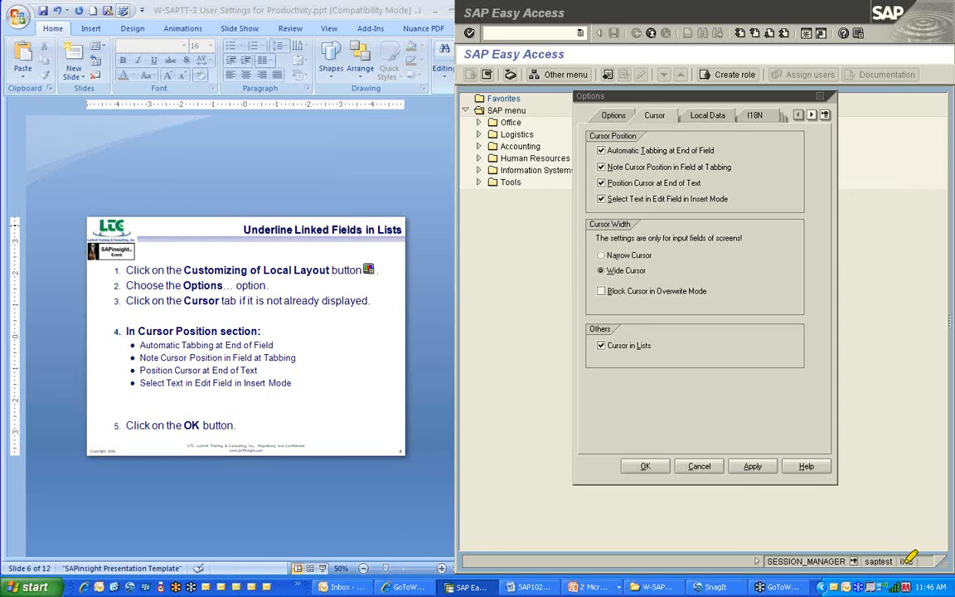
{"action": "left_click_drag", "start_coordinate": [911, 561], "coordinate": [916, 561]}
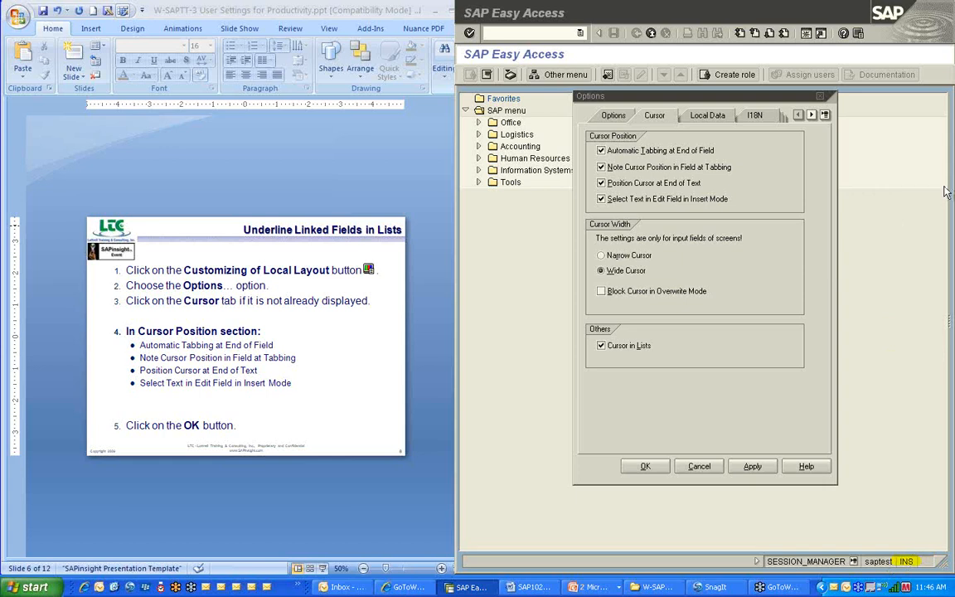
{"action": "left_click", "coordinate": [919, 370]}
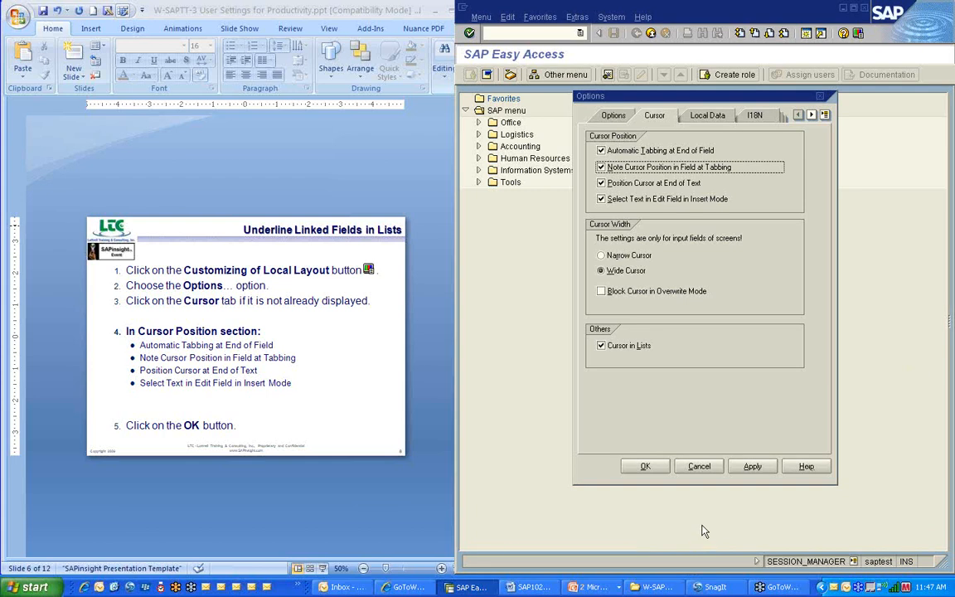
{"action": "left_click", "coordinate": [651, 468]}
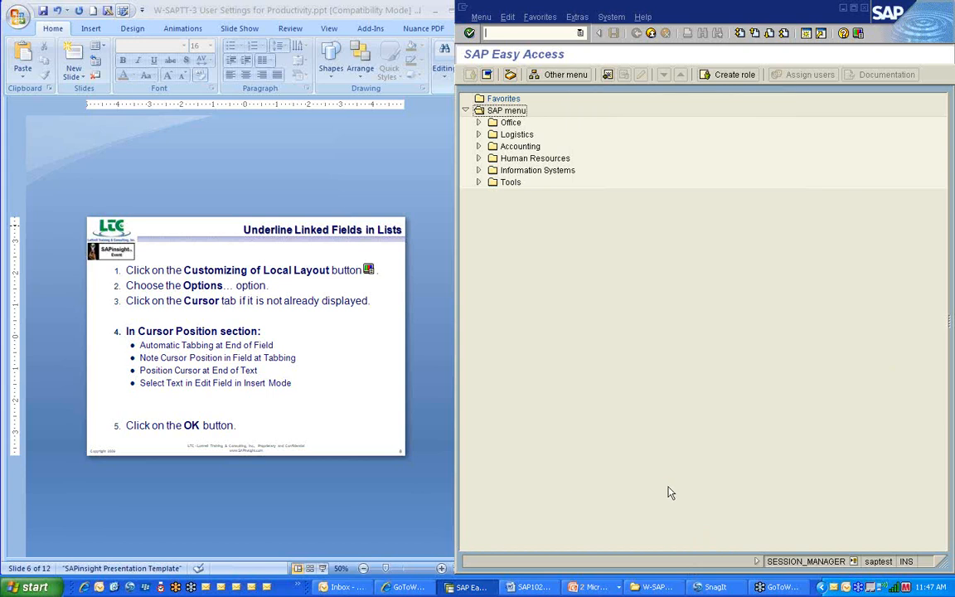
Try switching the input mode from insert to overwrite, and return it to insert
{"action": "left_click", "coordinate": [907, 563]}
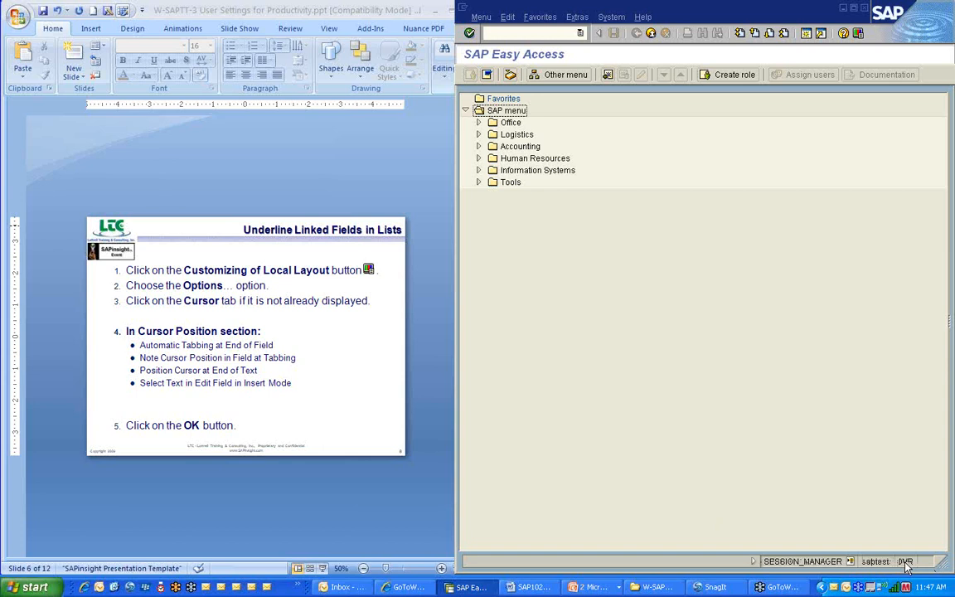
{"action": "left_click", "coordinate": [907, 563]}
{"action": "left_click", "coordinate": [906, 562]}
{"action": "left_click", "coordinate": [906, 562]}
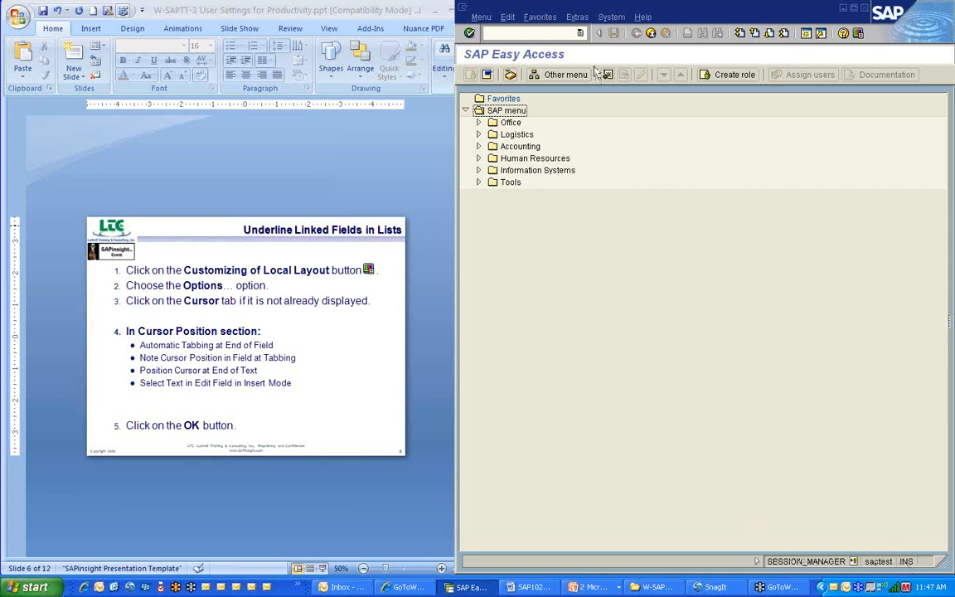
Run transaction me22n from the list of previously entered commands
{"action": "left_click", "coordinate": [581, 34]}
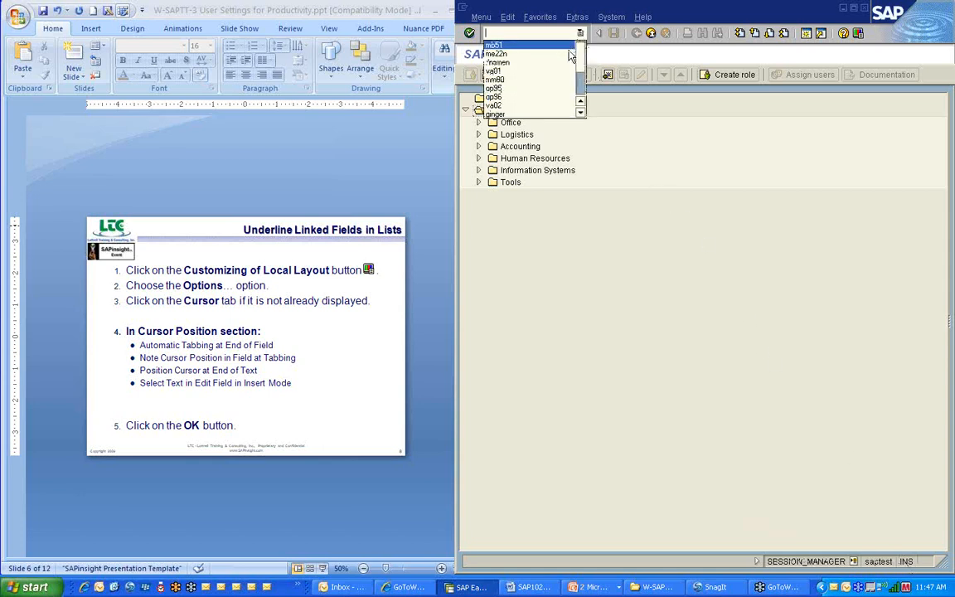
{"action": "left_click", "coordinate": [570, 53]}
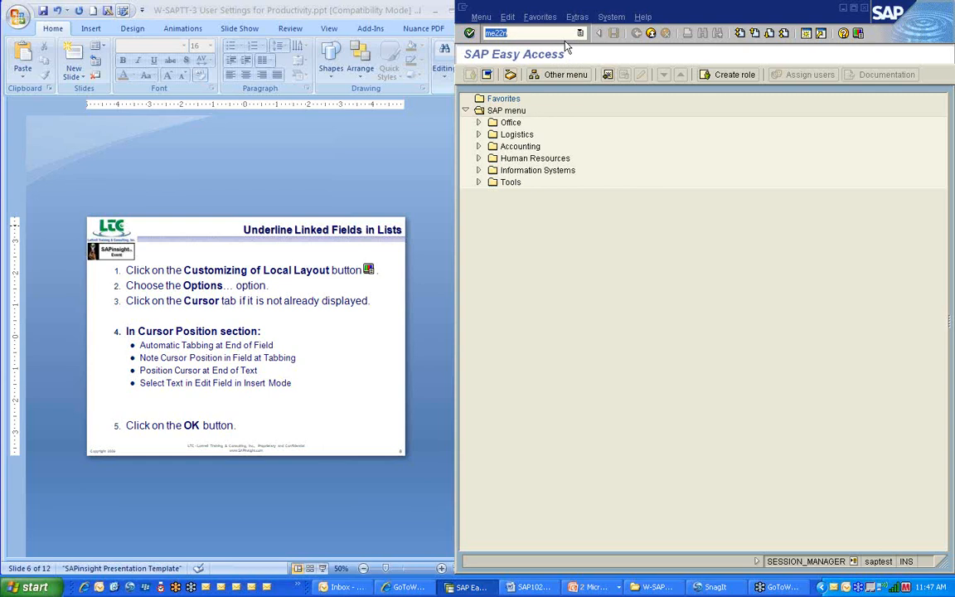
{"action": "key", "text": "Return"}
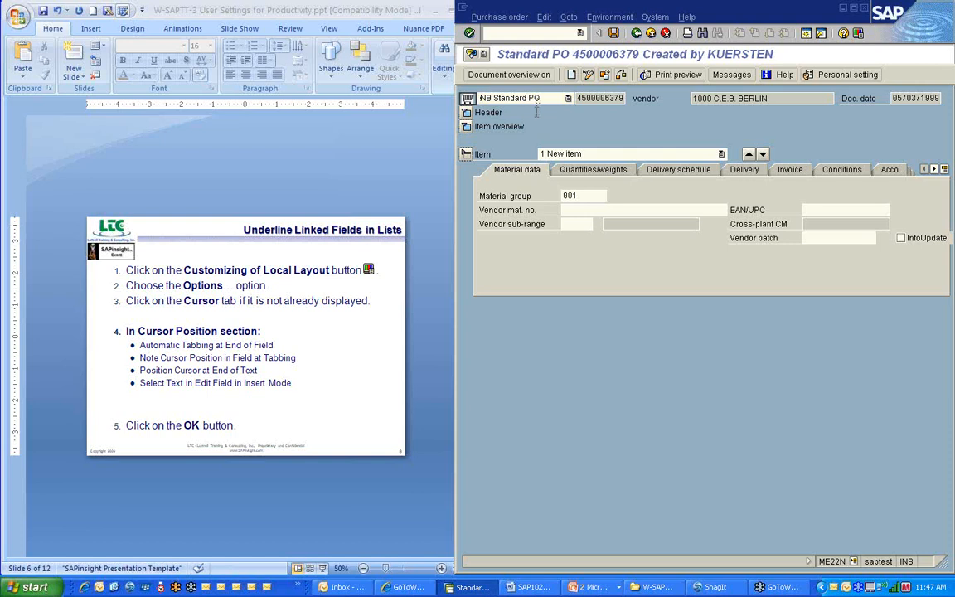
Move through the purchase order's Item and Material group fields to examine cursor placement and text selection
{"action": "left_click", "coordinate": [547, 153]}
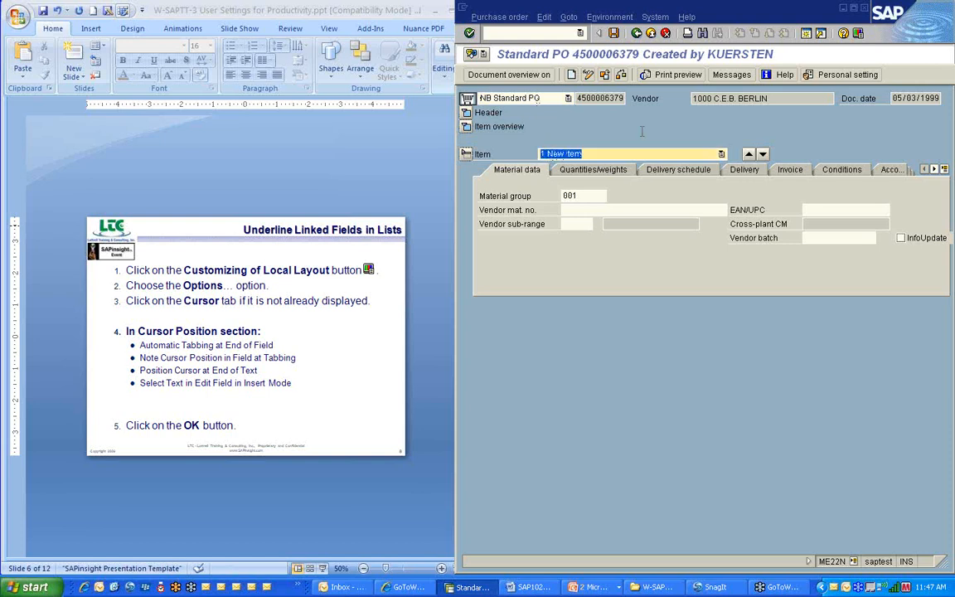
{"action": "key", "text": "Tab"}
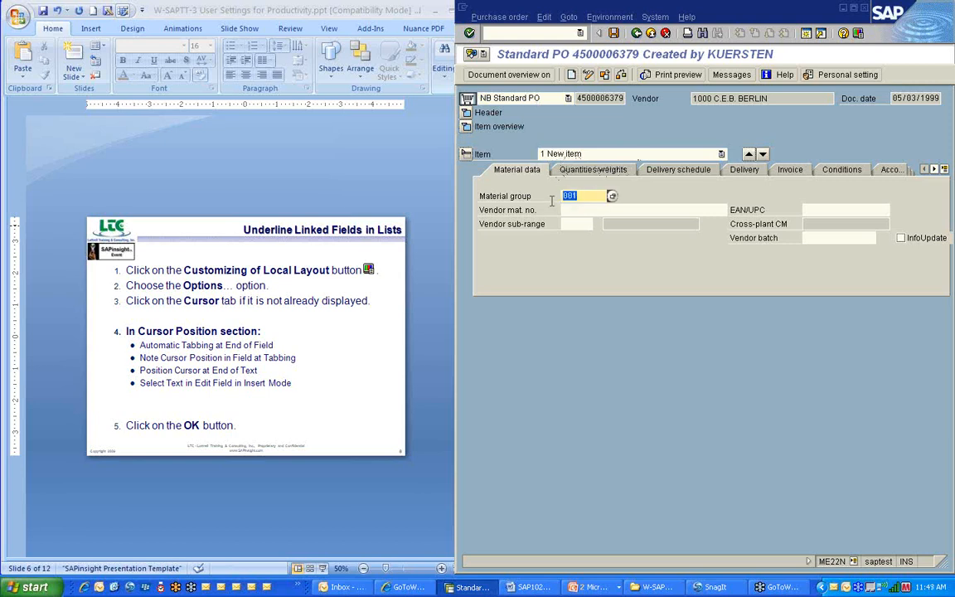
{"action": "key", "text": "Tab"}
{"action": "left_click", "coordinate": [601, 155]}
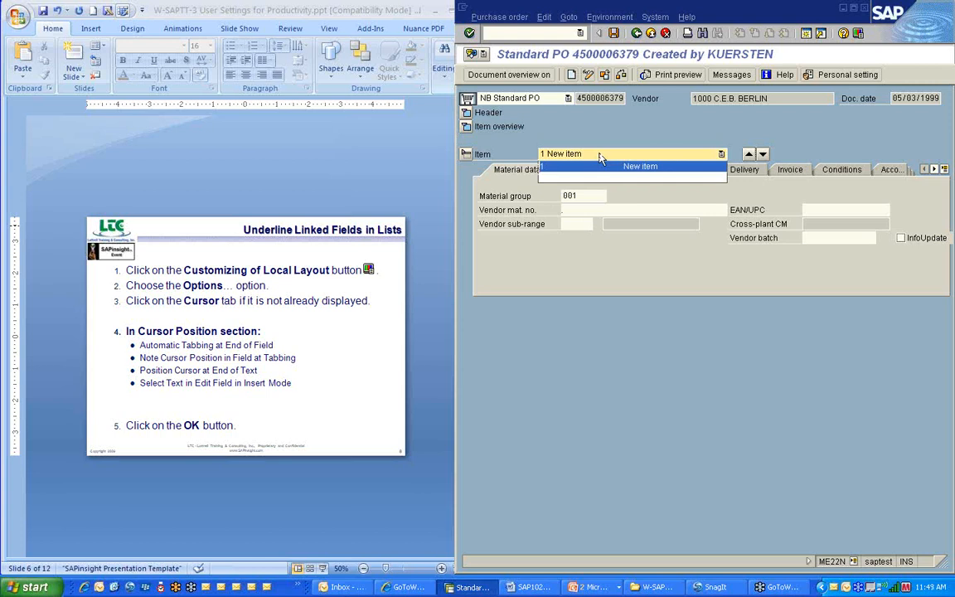
{"action": "key", "text": "Tab"}
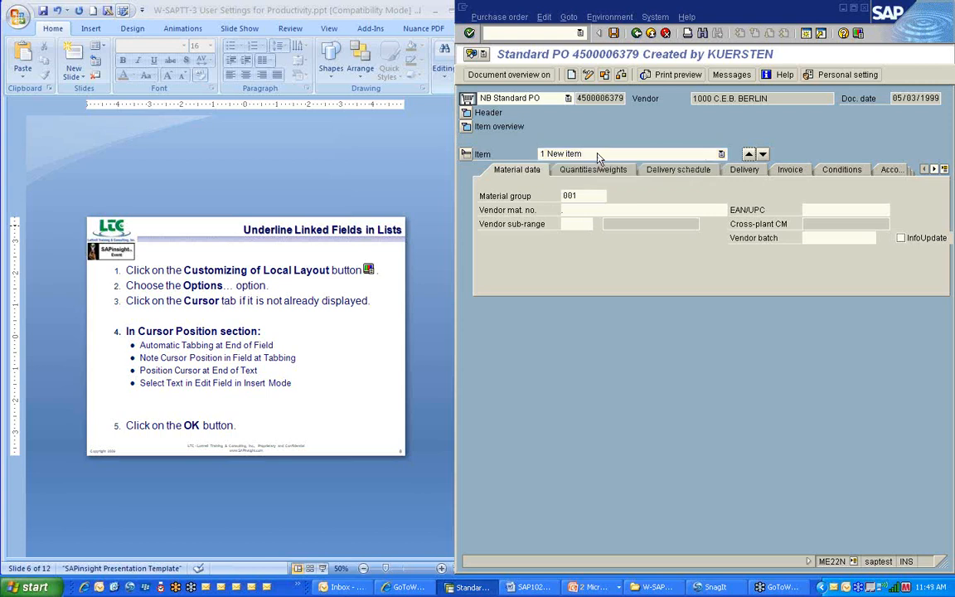
{"action": "key", "text": "Tab"}
{"action": "key", "text": "Tab"}
{"action": "key", "text": "Tab"}
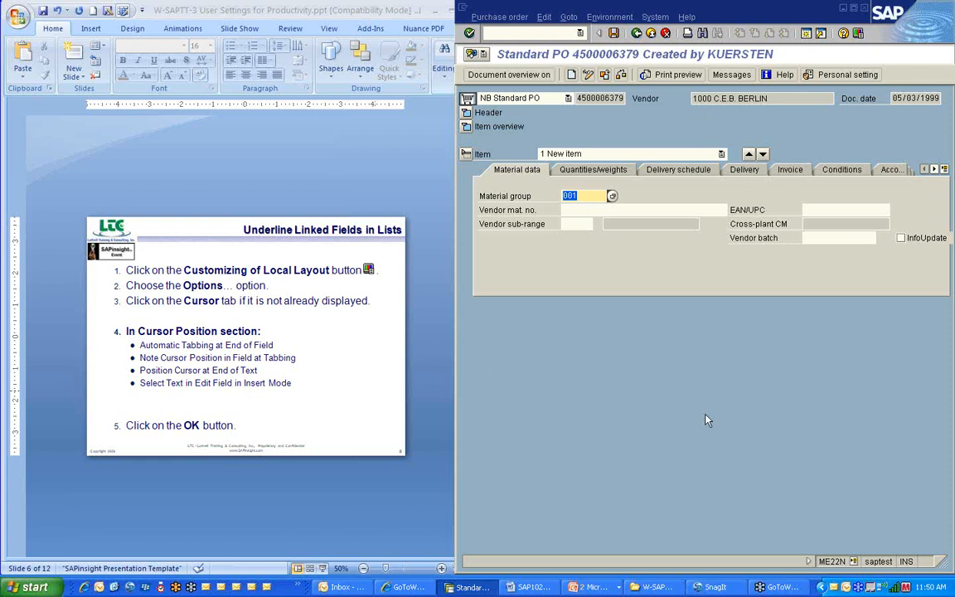
Switch to PowerPoint and add the bullet ADD SCREEN SHOT below the cursor position list on slide 6
{"action": "left_click", "coordinate": [858, 35]}
{"action": "left_click", "coordinate": [858, 34]}
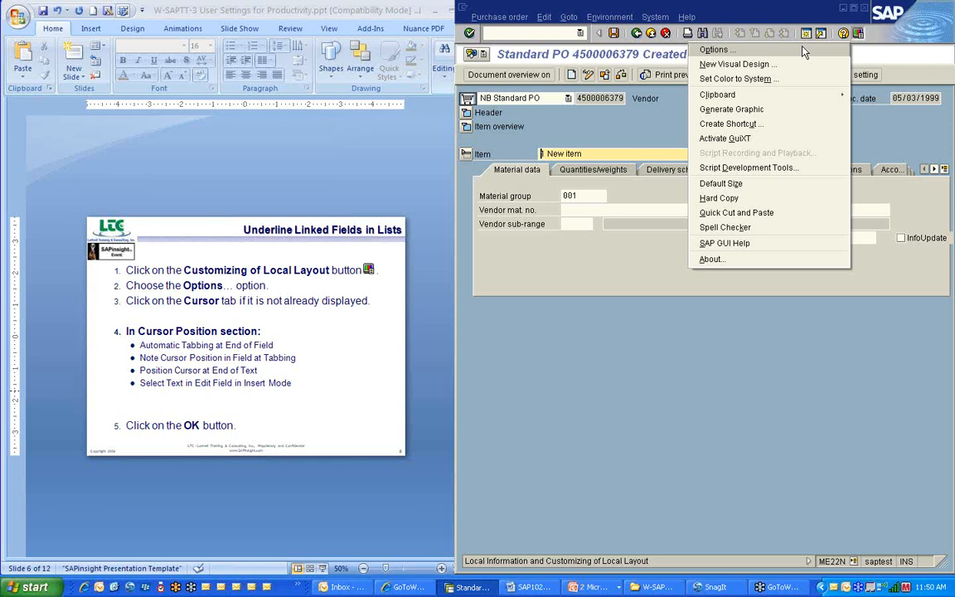
{"action": "left_click", "coordinate": [336, 384]}
{"action": "left_click", "coordinate": [325, 382]}
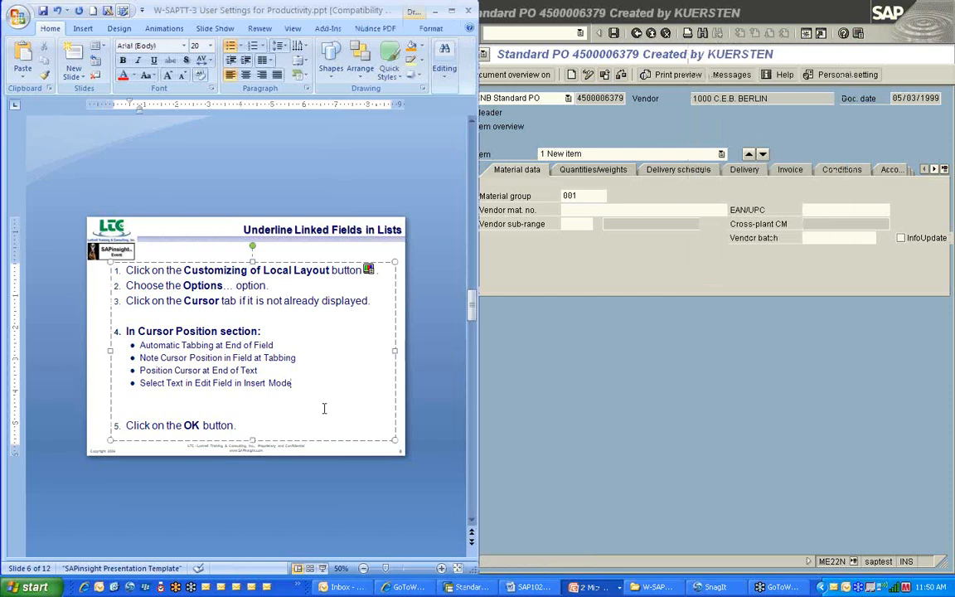
{"action": "key", "text": "Return"}
{"action": "key", "text": "Return"}
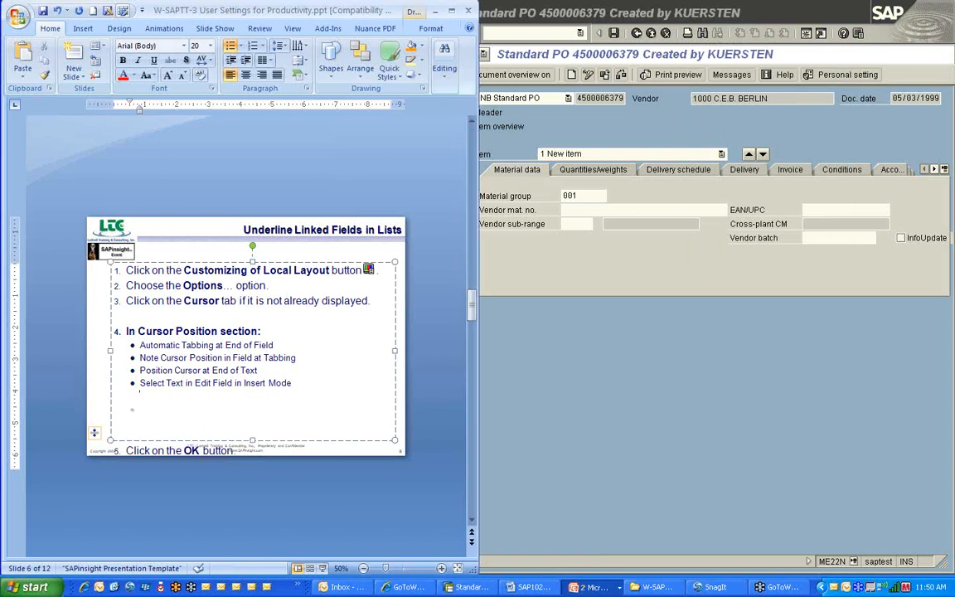
{"action": "type", "text": "ADD SCREEN SHOT"}
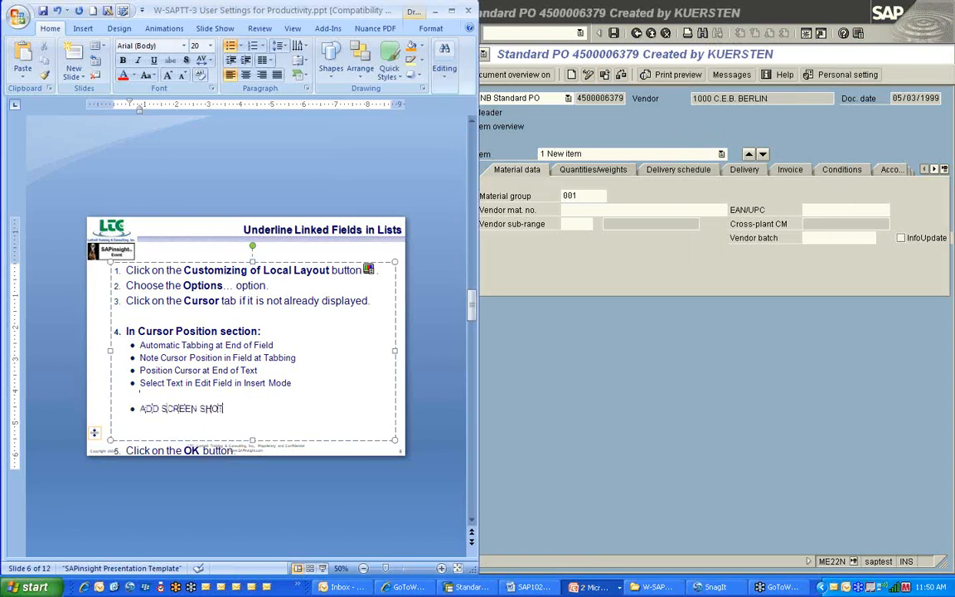
{"action": "left_click", "coordinate": [273, 486]}
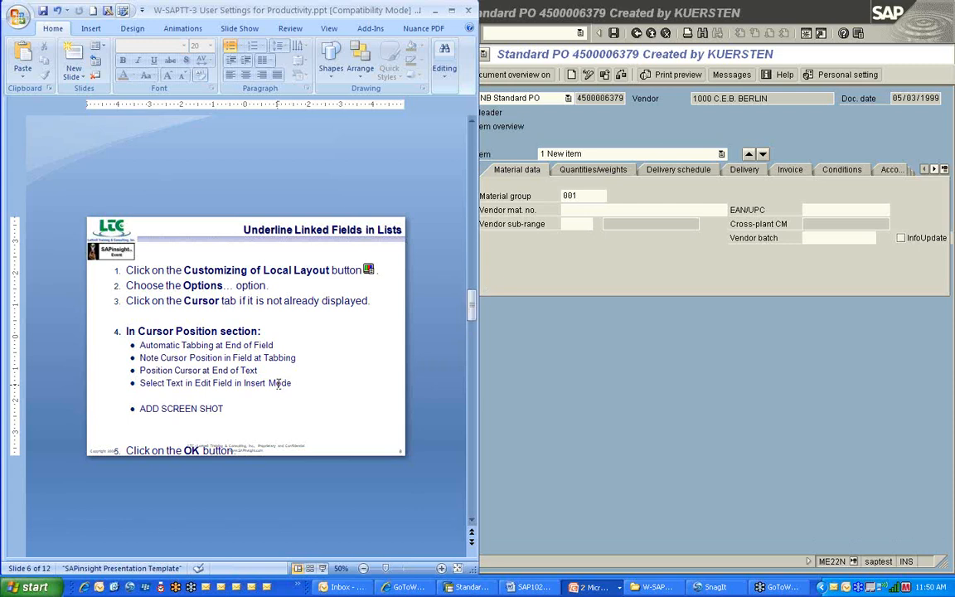
{"action": "left_click_drag", "start_coordinate": [292, 383], "coordinate": [139, 344]}
{"action": "left_click", "coordinate": [320, 381]}
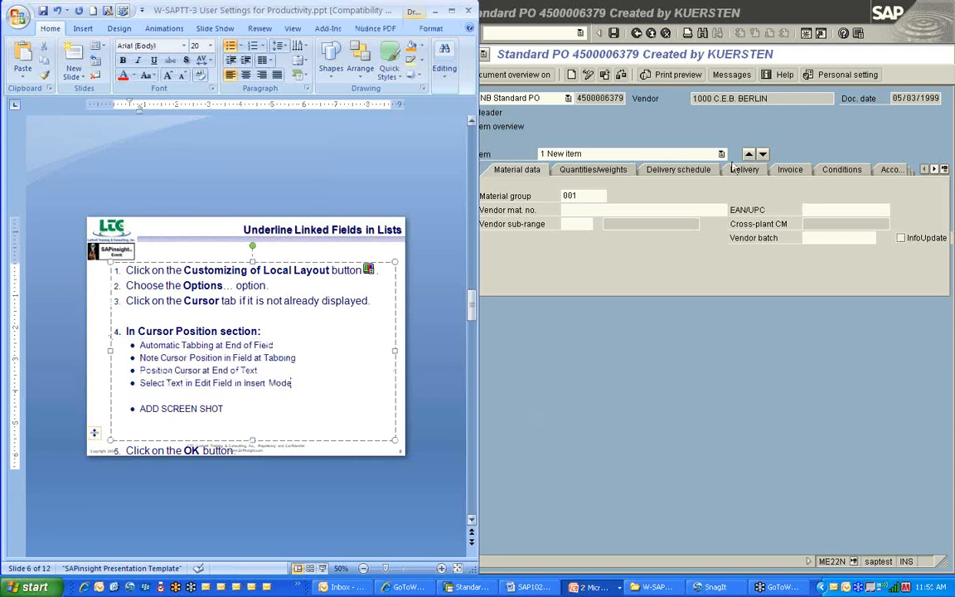
Switch to SAP, open the local layout's cursor options and select Narrow Cursor
{"action": "left_click", "coordinate": [794, 207]}
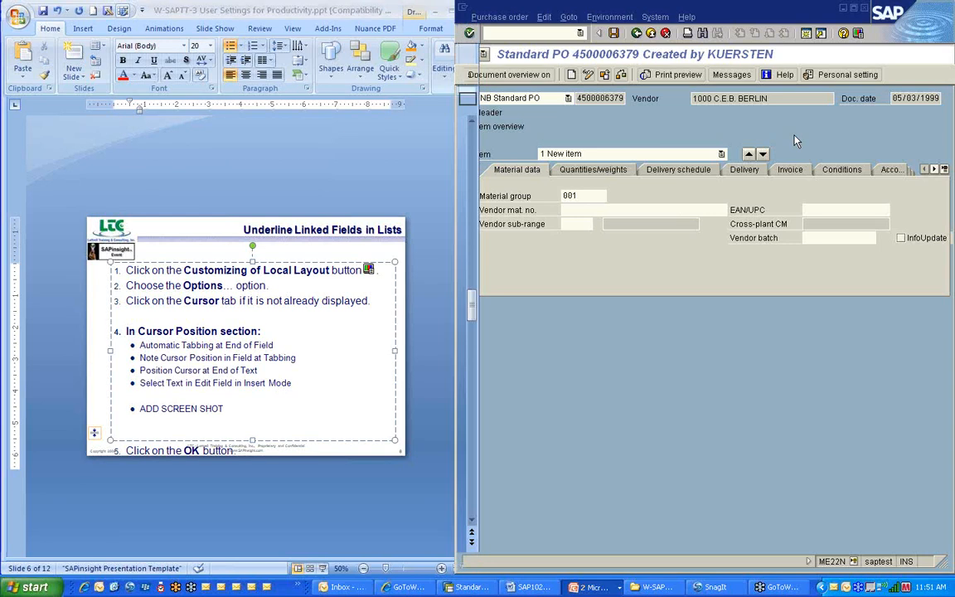
{"action": "left_click", "coordinate": [858, 35]}
{"action": "left_click", "coordinate": [732, 47]}
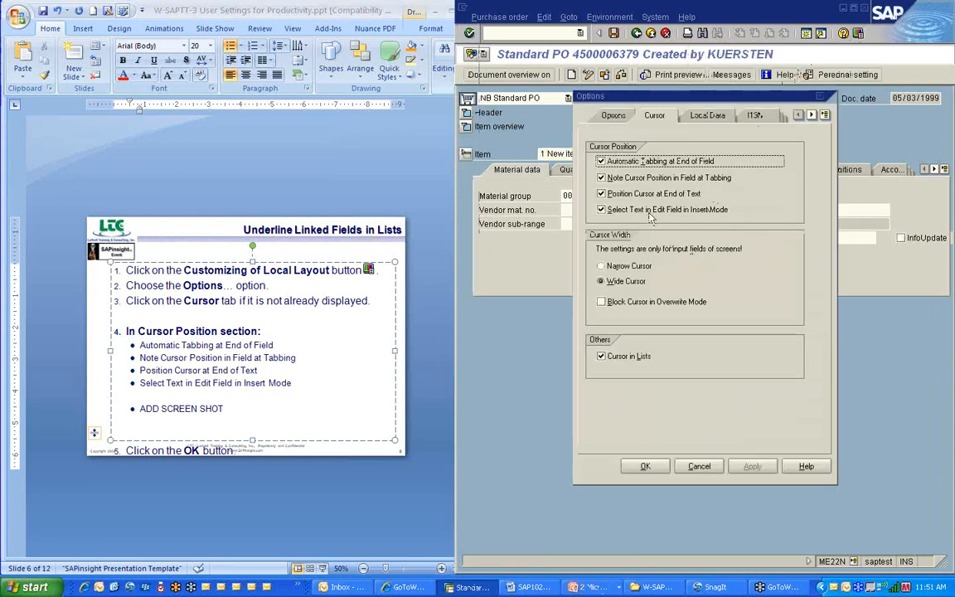
{"action": "left_click", "coordinate": [651, 265]}
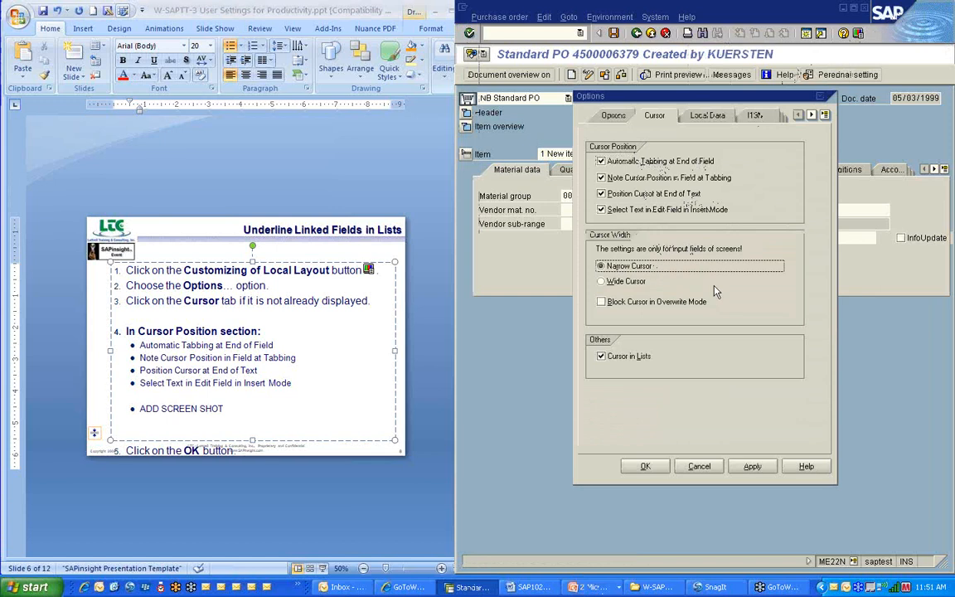
Capture the Cursor Position section of the options dialog with SnagIt and send it to the clipboard
{"action": "key", "text": "Print"}
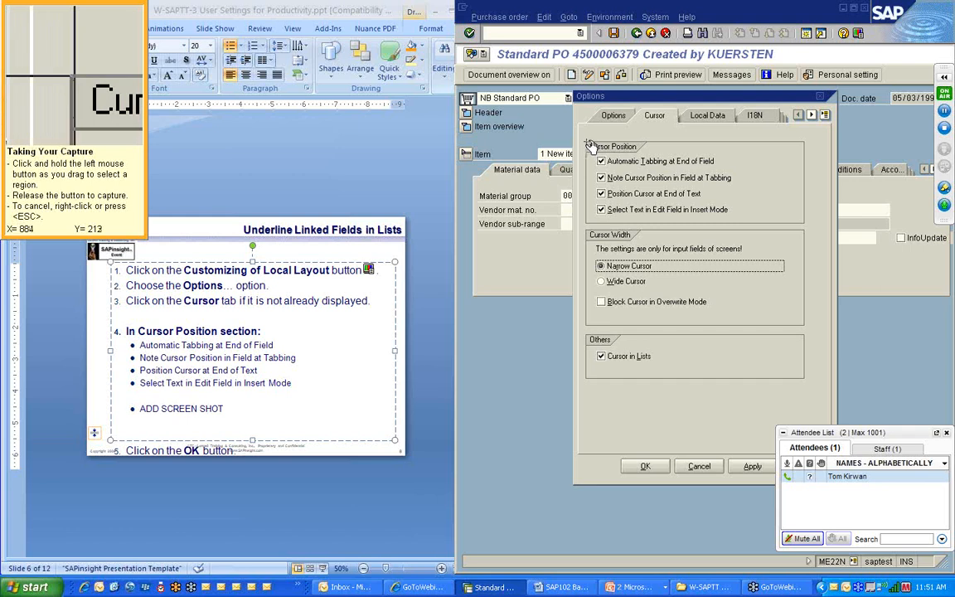
{"action": "left_click_drag", "start_coordinate": [588, 143], "coordinate": [804, 223]}
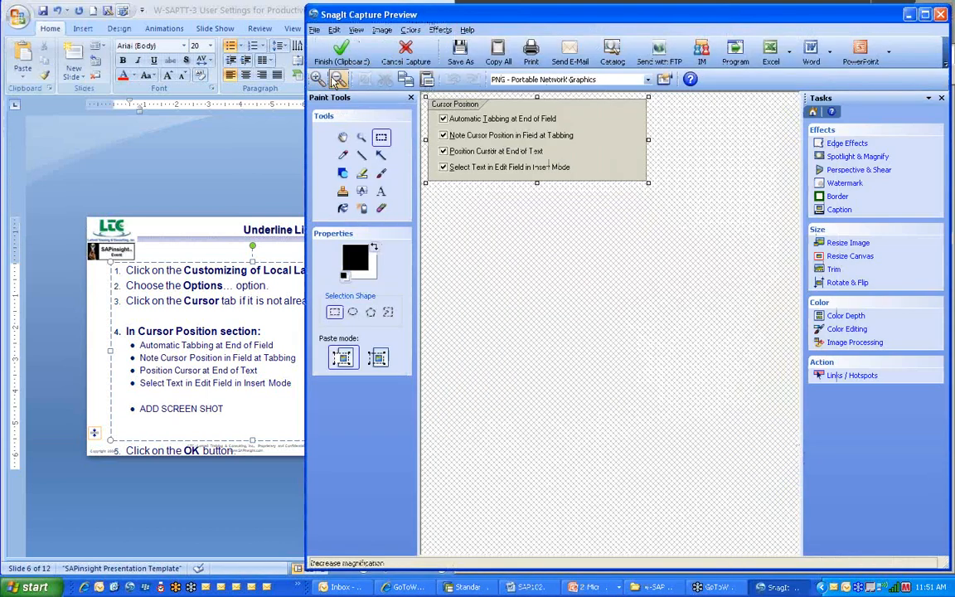
{"action": "left_click", "coordinate": [341, 53]}
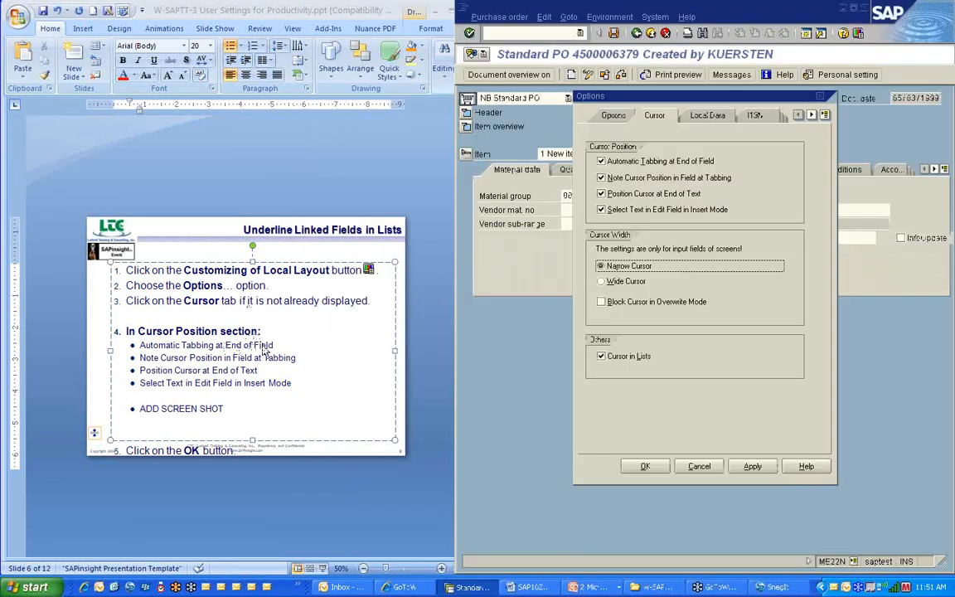
In PowerPoint, delete the four option bullets under "In Cursor Position section" and insert blank lines in their place
{"action": "left_click_drag", "start_coordinate": [292, 383], "coordinate": [126, 351]}
{"action": "key", "text": "Delete"}
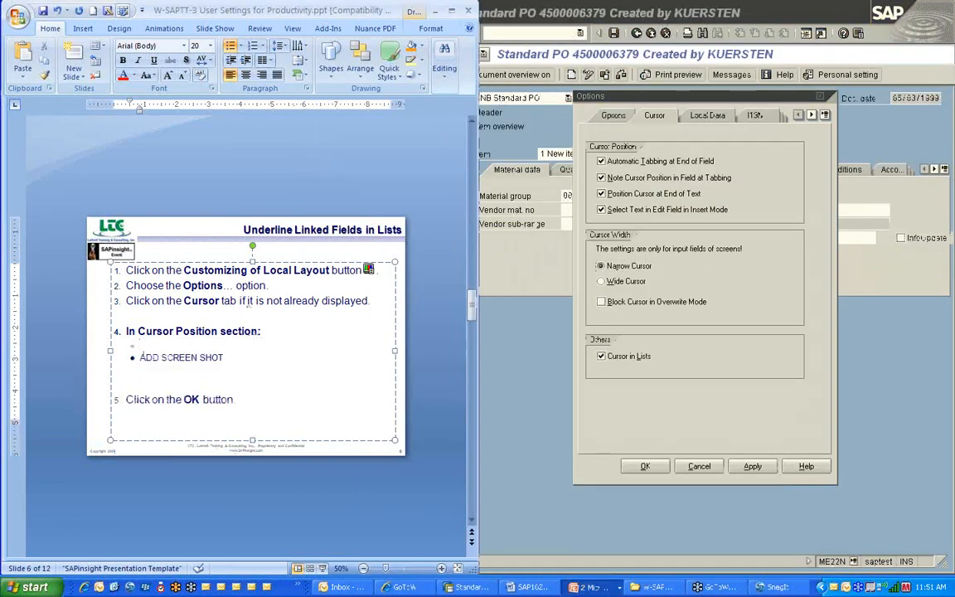
{"action": "key", "text": "Return"}
{"action": "key", "text": "Return"}
{"action": "key", "text": "Return"}
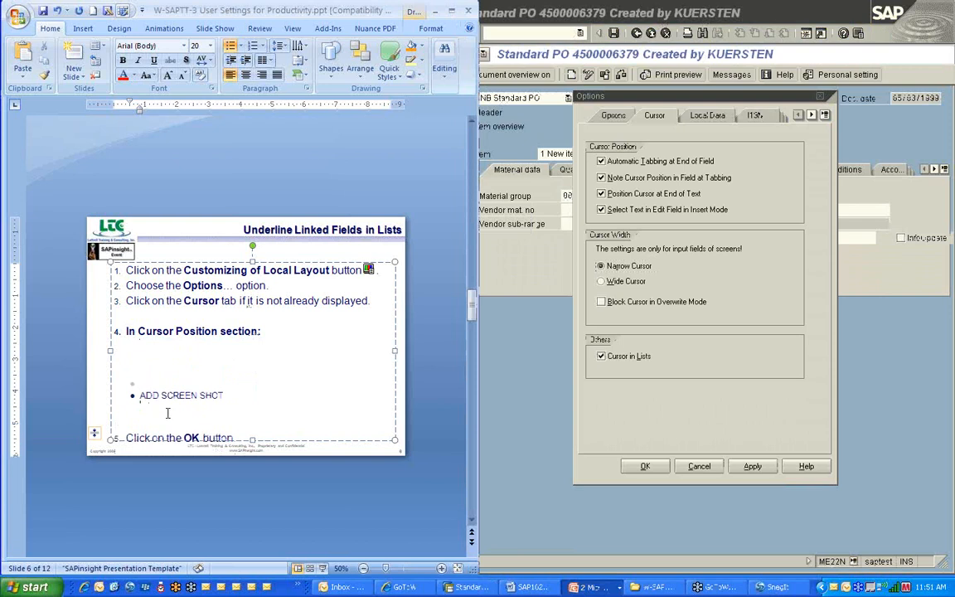
Paste the Cursor Position capture onto the slide, place it below the item 4 heading and enlarge it
{"action": "left_click", "coordinate": [213, 531]}
{"action": "key", "text": "ctrl+v"}
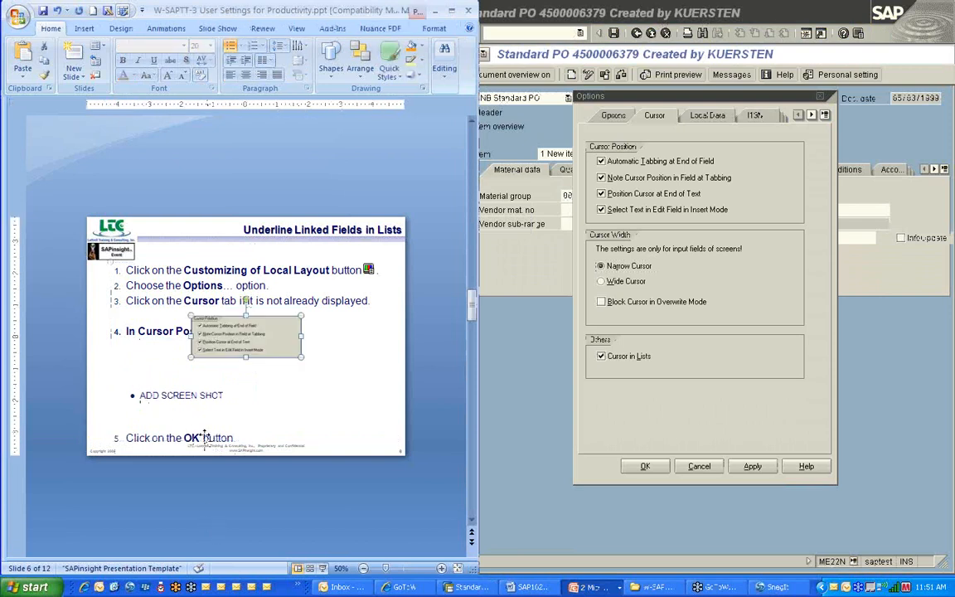
{"action": "left_click_drag", "start_coordinate": [237, 331], "coordinate": [194, 356]}
{"action": "left_click_drag", "start_coordinate": [259, 382], "coordinate": [345, 419]}
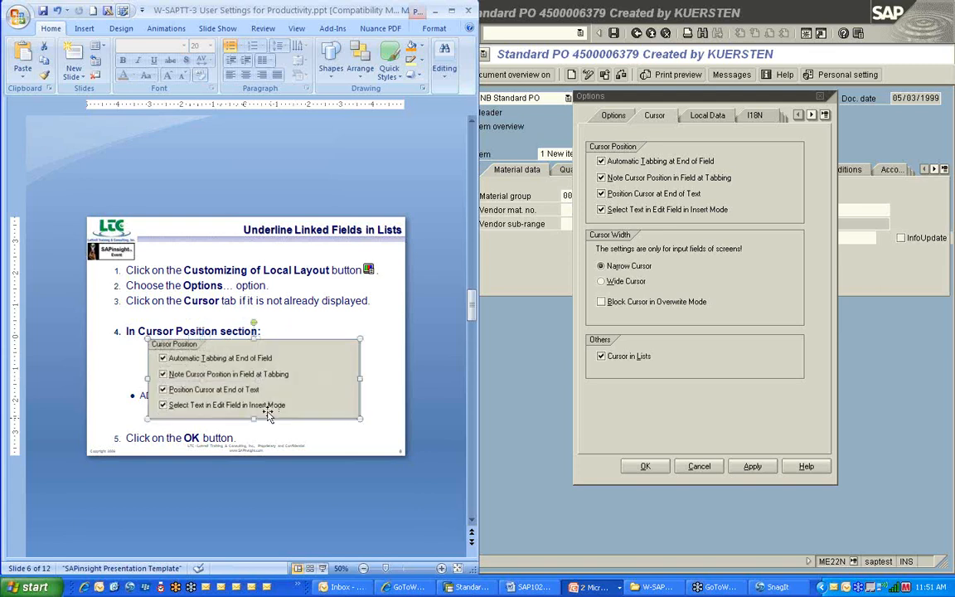
Delete the ADD SCREEN SHOT bullet behind the picture and insert an empty line above "Click on the OK button"
{"action": "left_click", "coordinate": [125, 395]}
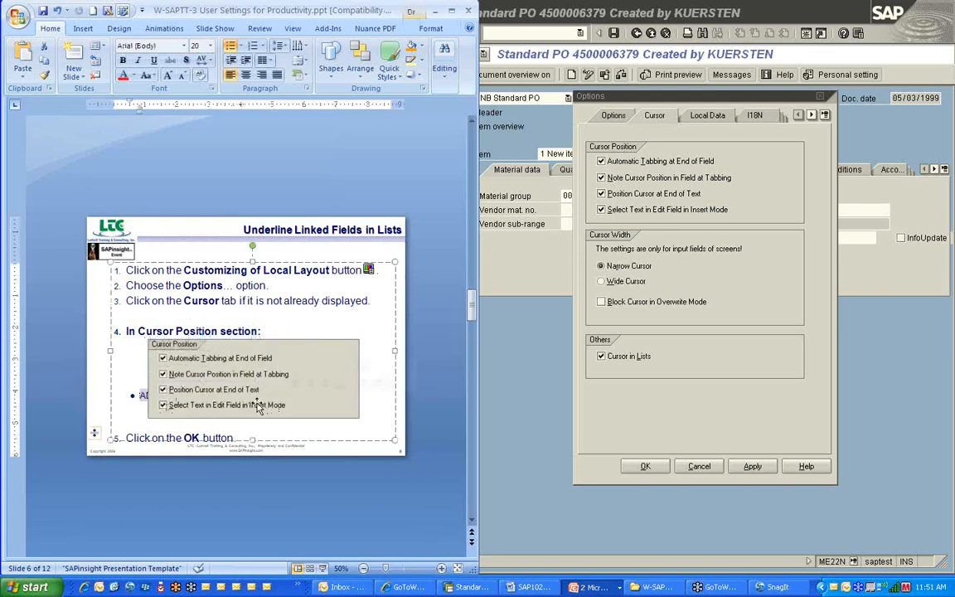
{"action": "key", "text": "Delete"}
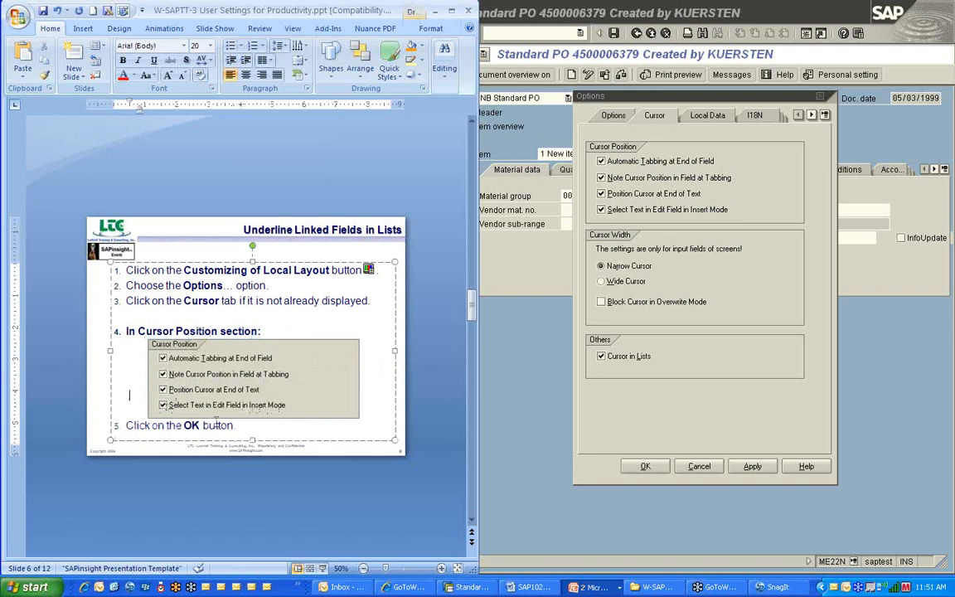
{"action": "key", "text": "Return"}
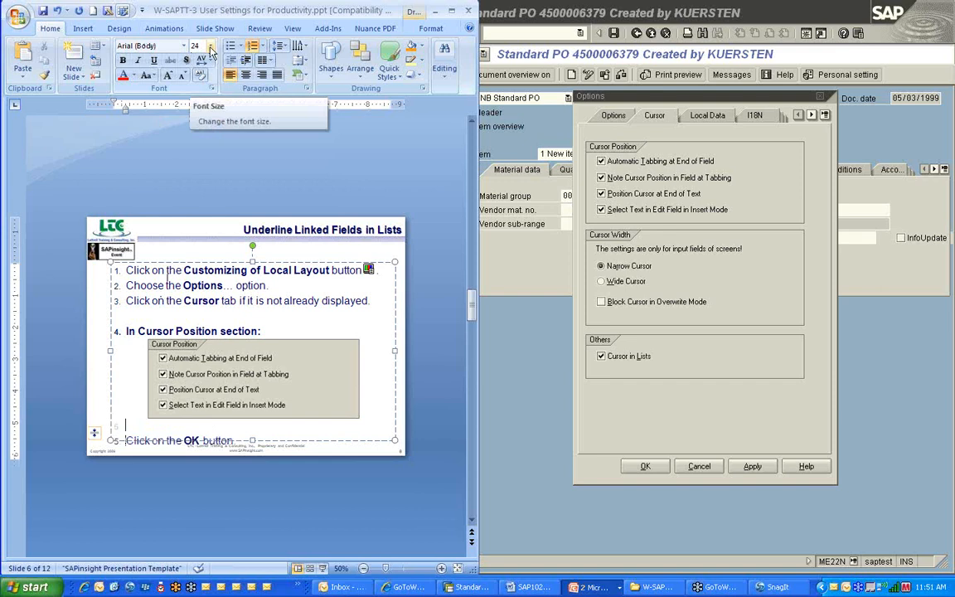
{"action": "left_click", "coordinate": [70, 383]}
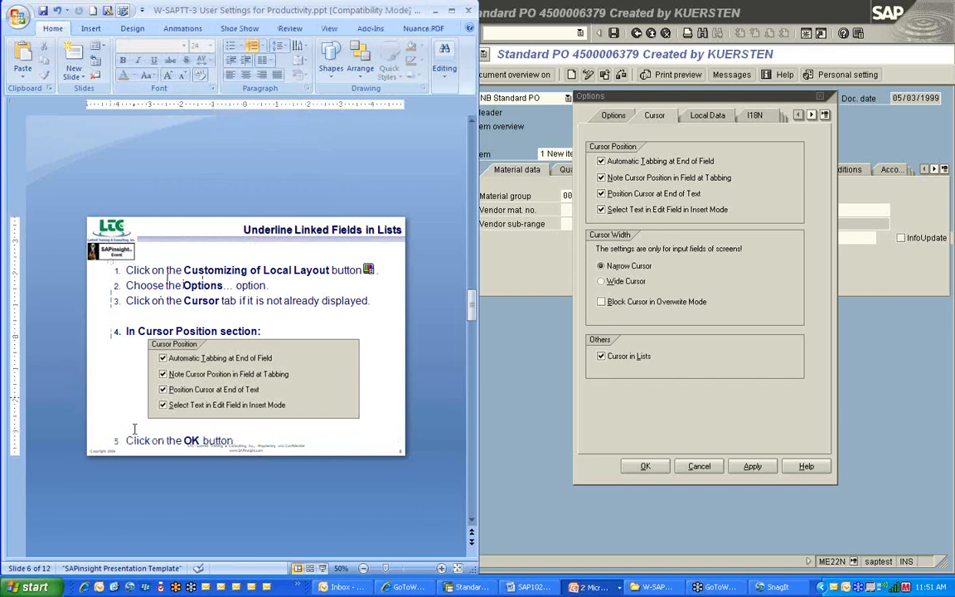
{"action": "left_click", "coordinate": [122, 385]}
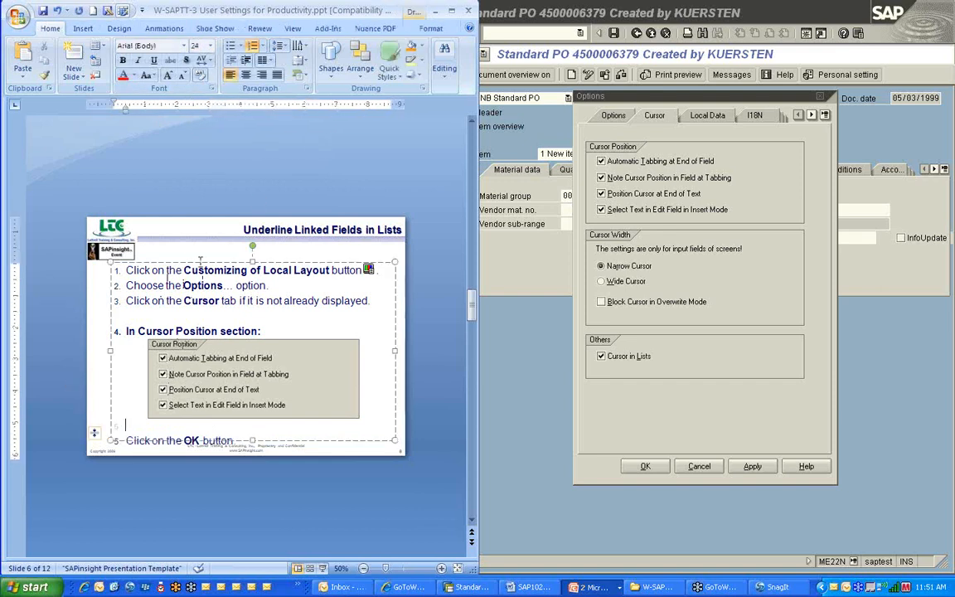
Reduce the font size of the blank line above "Click on the OK button" to 16
{"action": "left_click", "coordinate": [184, 76]}
{"action": "left_click", "coordinate": [184, 76]}
{"action": "left_click", "coordinate": [184, 77]}
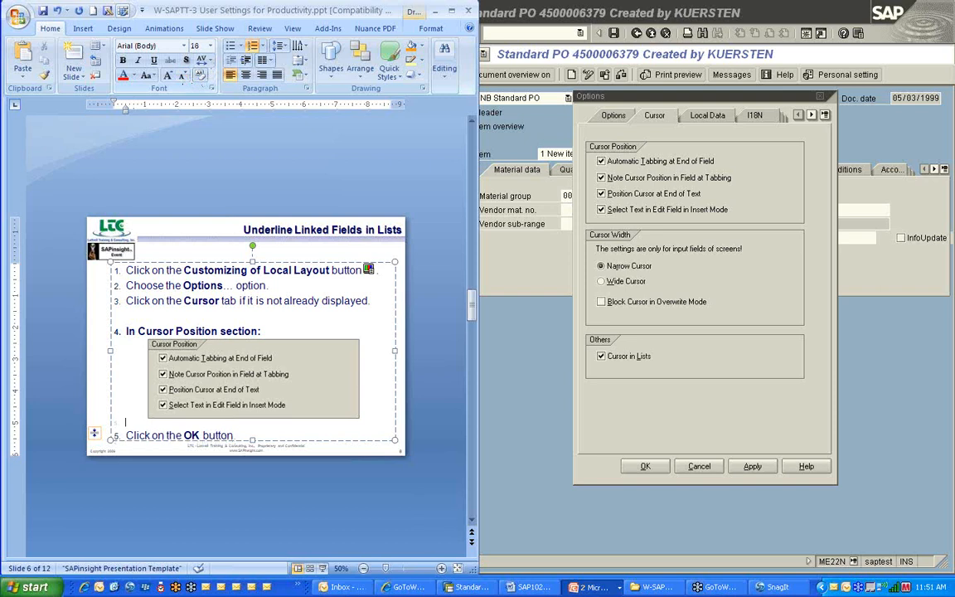
{"action": "left_click", "coordinate": [280, 501]}
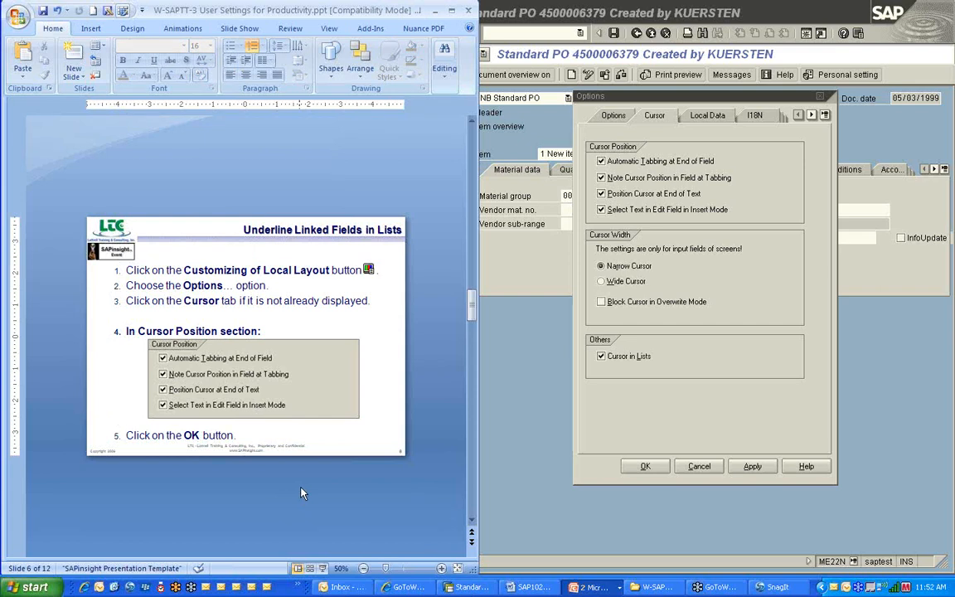
Switch to SAP GUI and close the options dialog without applying its settings
{"action": "left_click", "coordinate": [531, 495]}
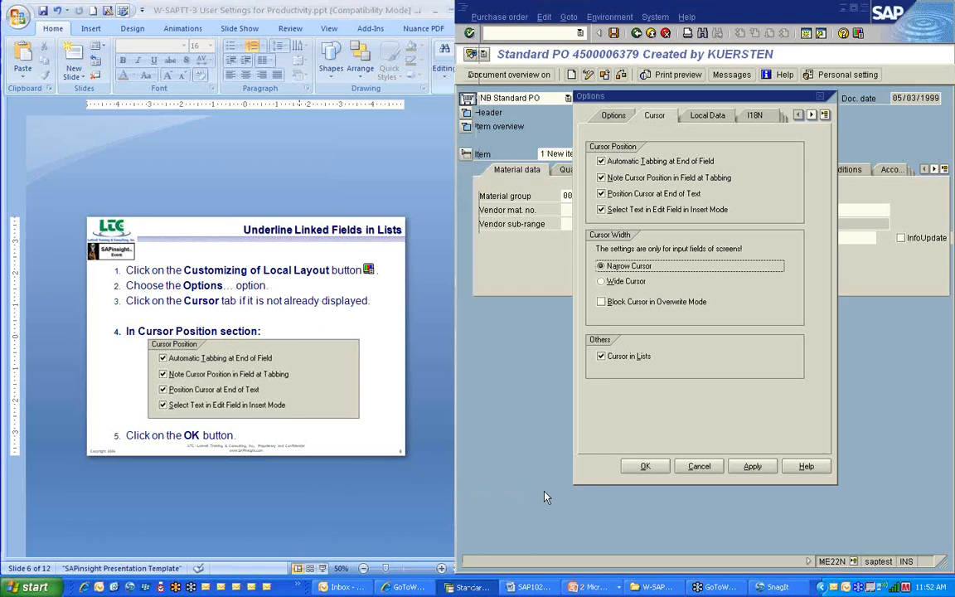
{"action": "left_click", "coordinate": [699, 467]}
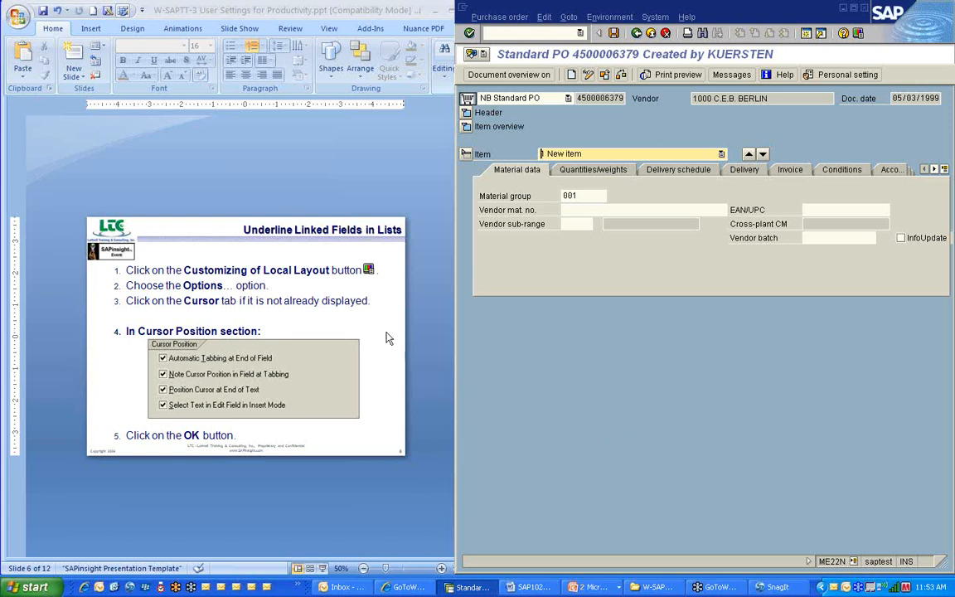
In PowerPoint, replace the title of slide 6 with "Change How the Cursor Functions"
{"action": "left_click", "coordinate": [240, 234]}
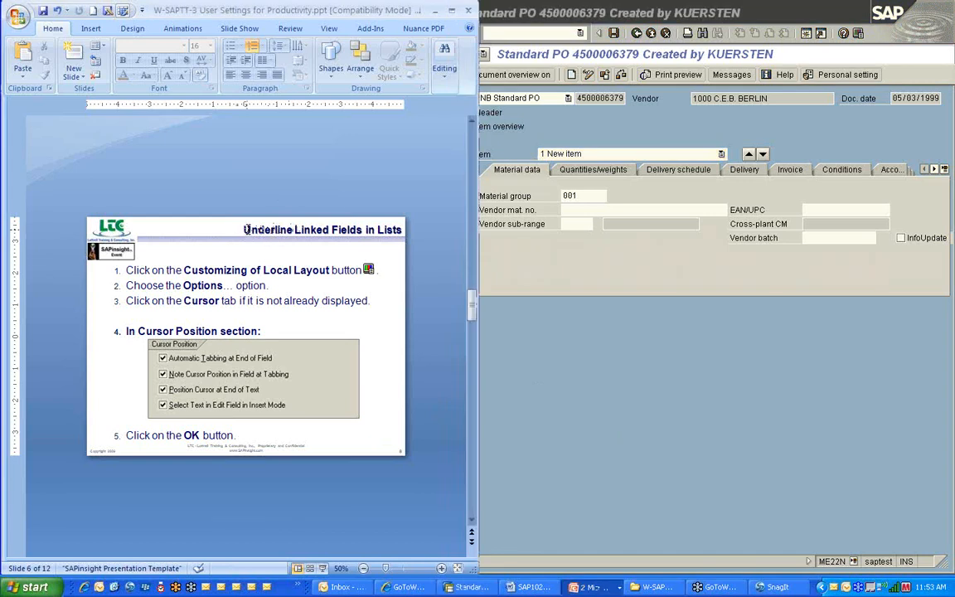
{"action": "left_click_drag", "start_coordinate": [246, 230], "coordinate": [404, 231]}
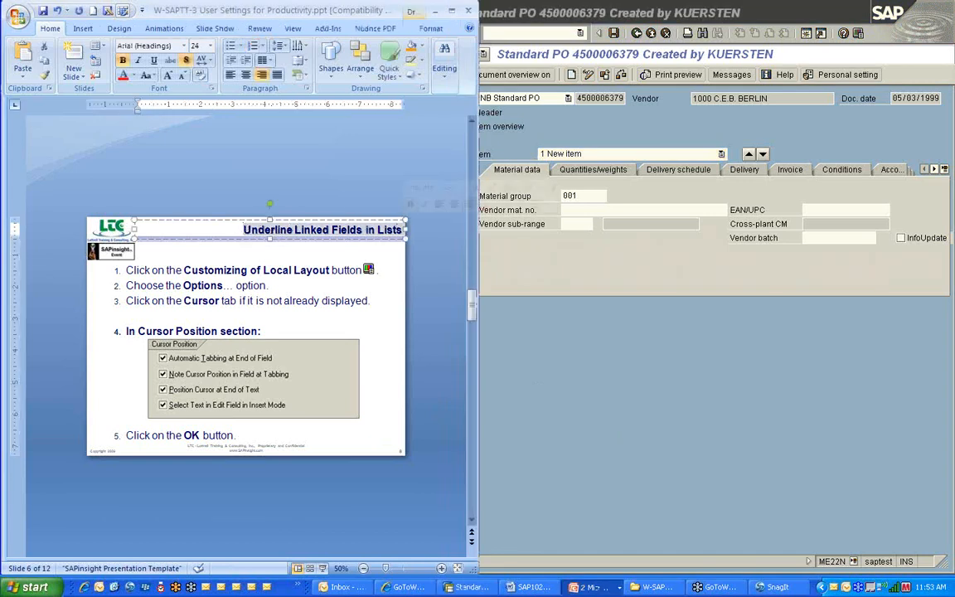
{"action": "type", "text": "Chang"}
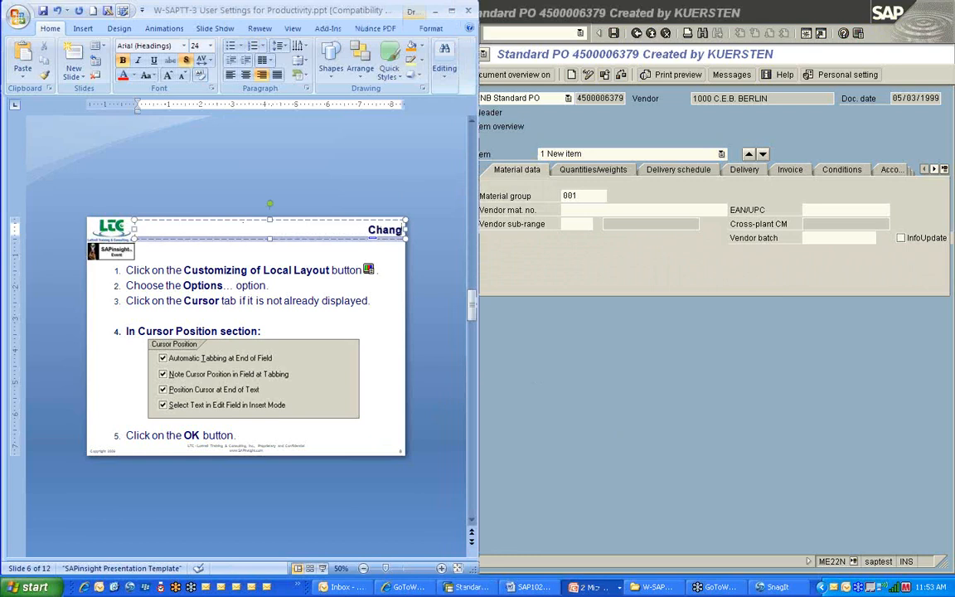
{"action": "type", "text": "e How"}
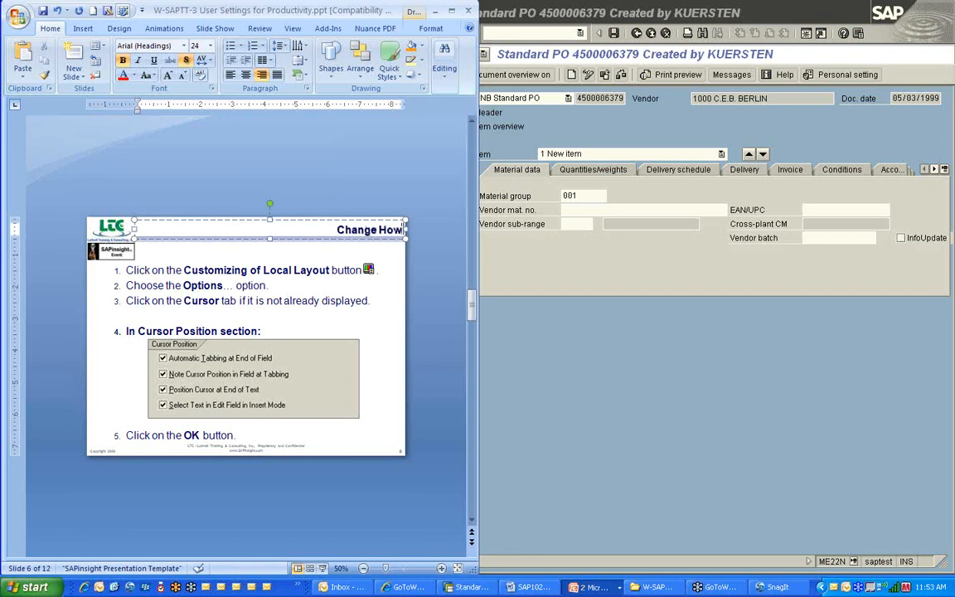
{"action": "type", "text": " the Curso"}
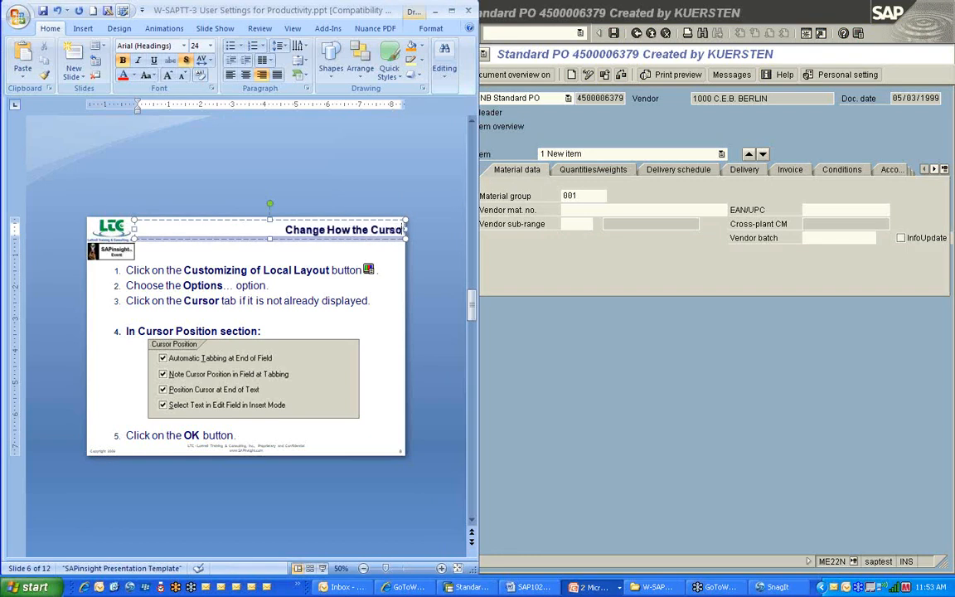
{"action": "type", "text": "r Fun"}
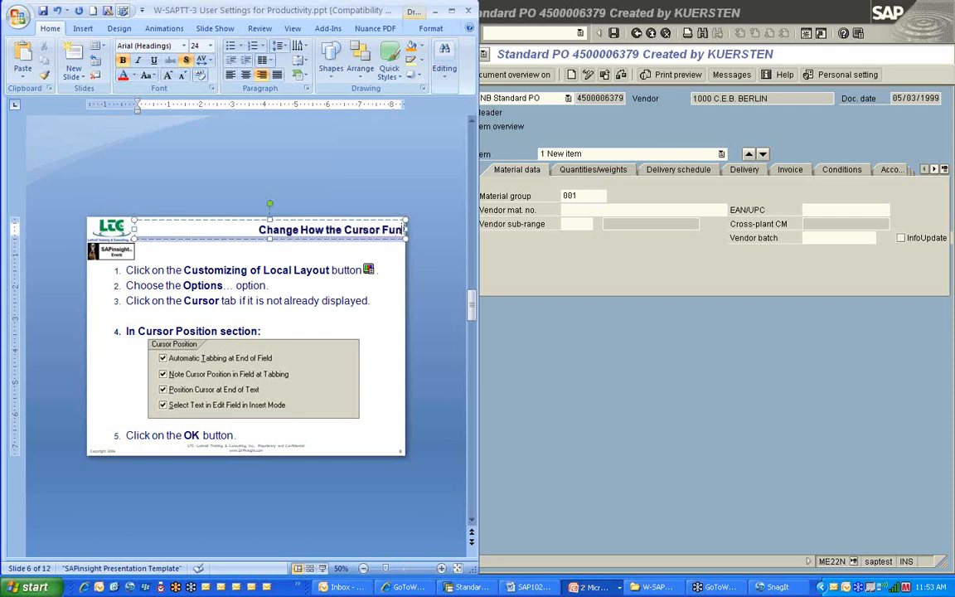
{"action": "type", "text": "ctions"}
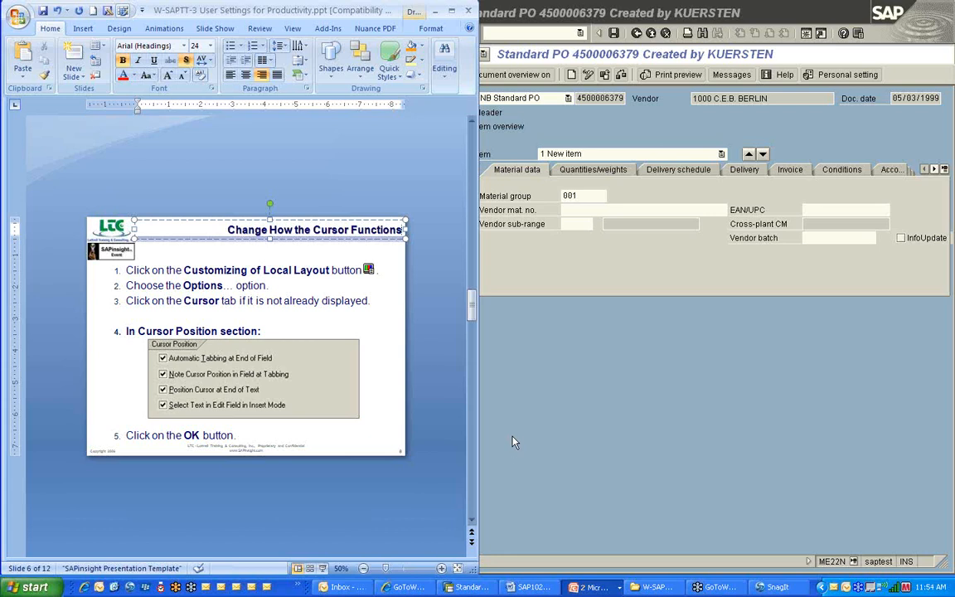
{"action": "left_click", "coordinate": [446, 479]}
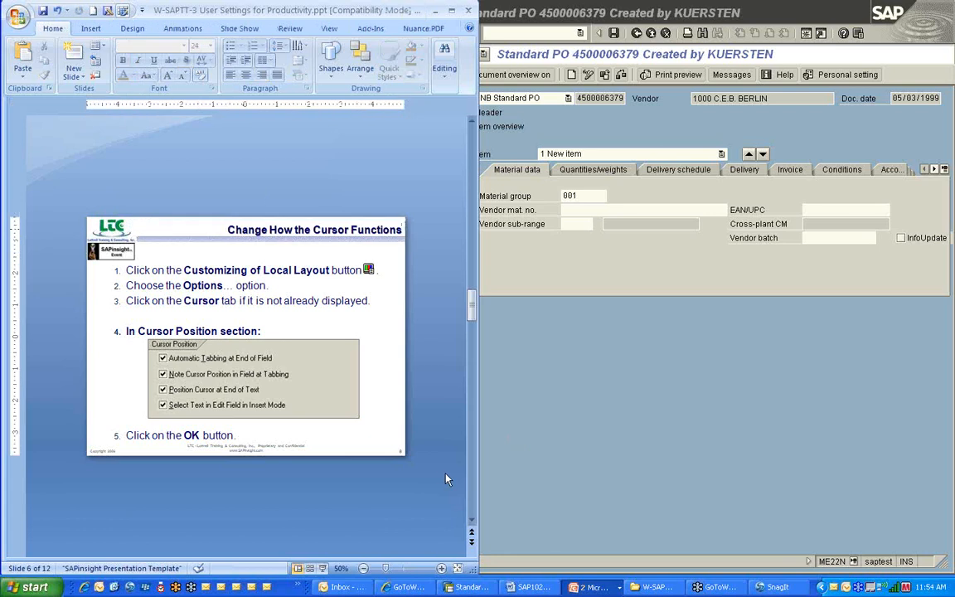
Go to the "Turn On/Off Field Data Entry History" slide, and in SAP GUI exit the purchase order to SAP Easy Access
{"action": "scroll", "coordinate": [446, 479], "scroll_direction": "up", "scroll_amount": 3}
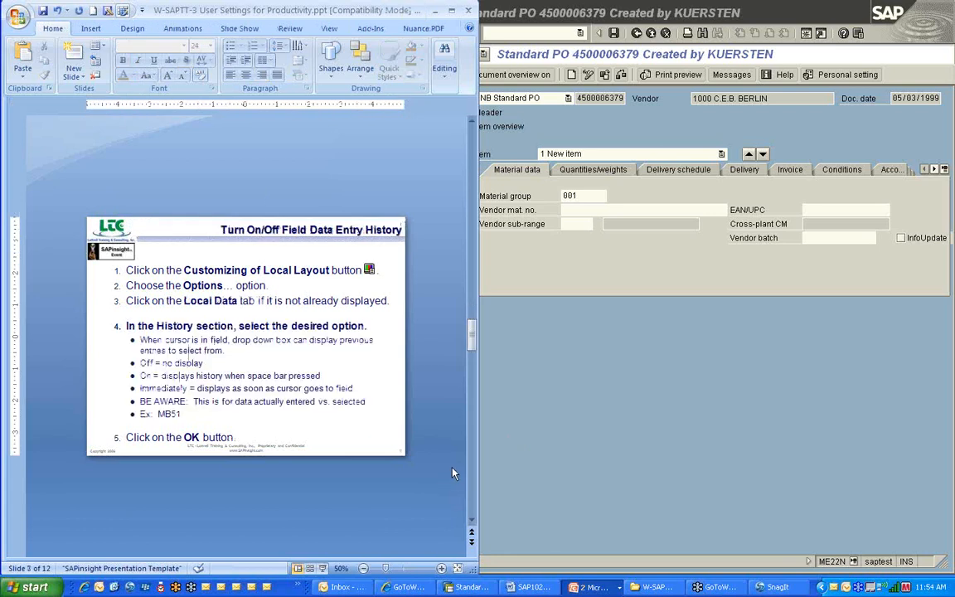
{"action": "left_click", "coordinate": [682, 308]}
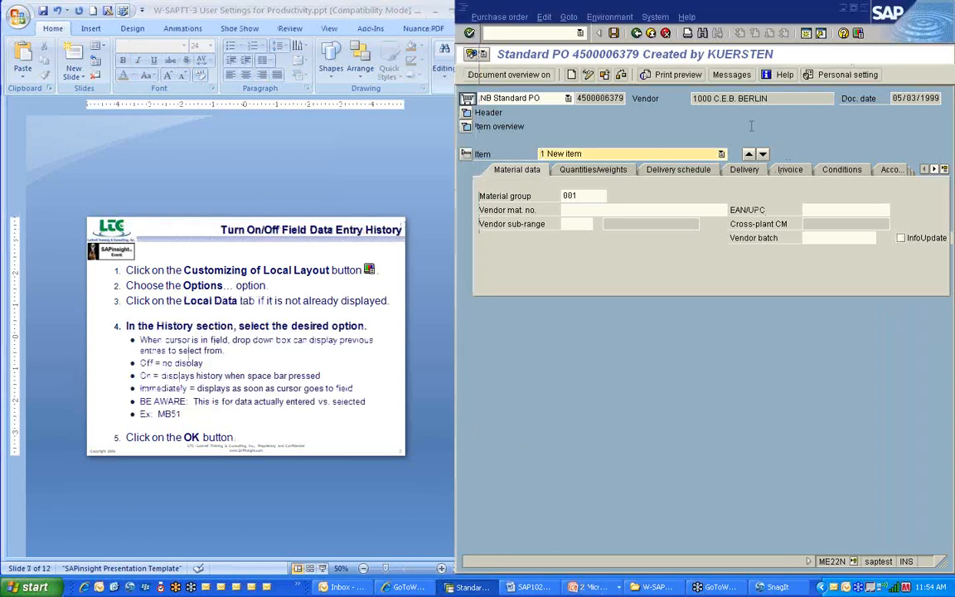
{"action": "left_click", "coordinate": [652, 35]}
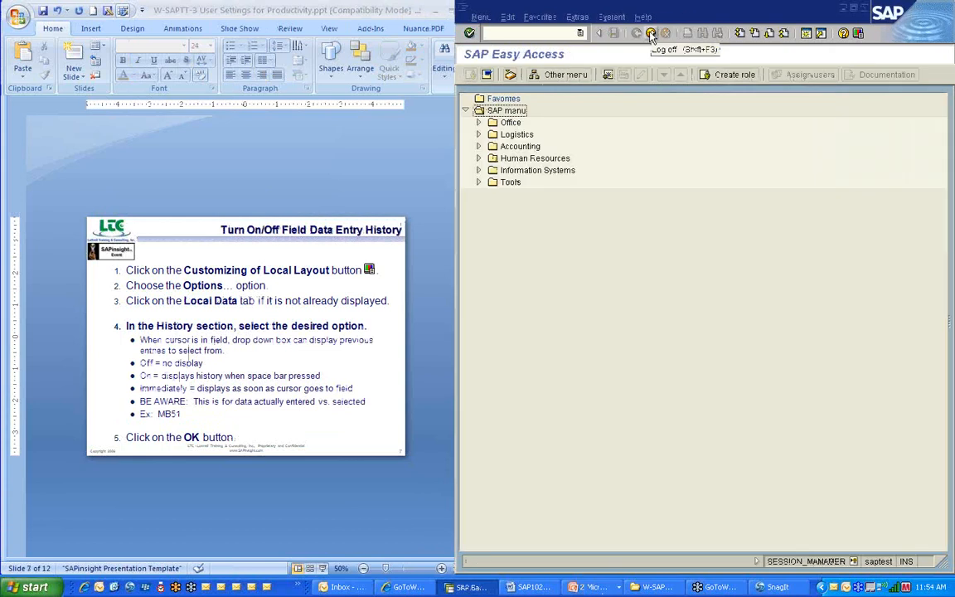
In the local data options, turn the field entry history On and confirm the setting
{"action": "left_click", "coordinate": [857, 34]}
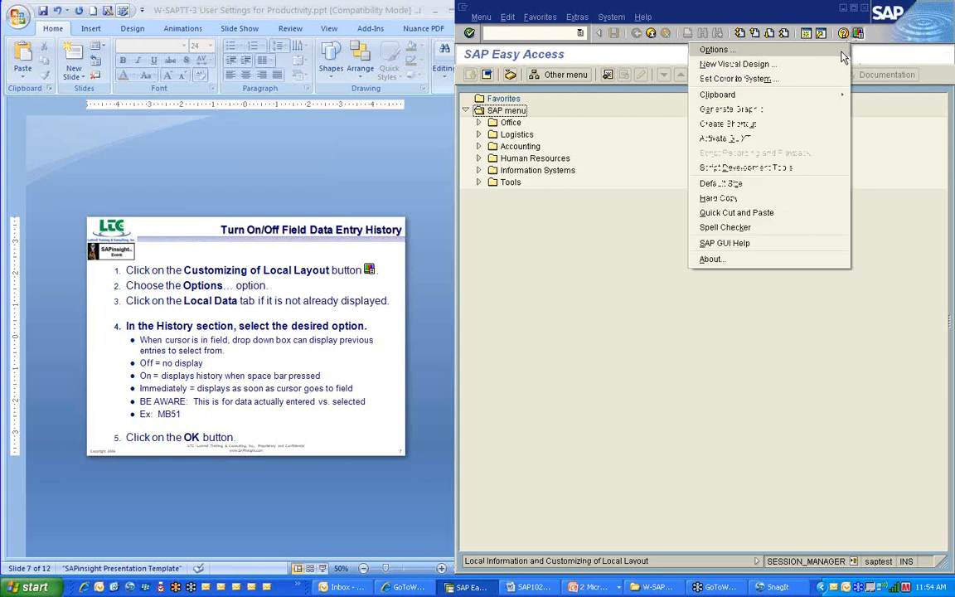
{"action": "left_click", "coordinate": [839, 51]}
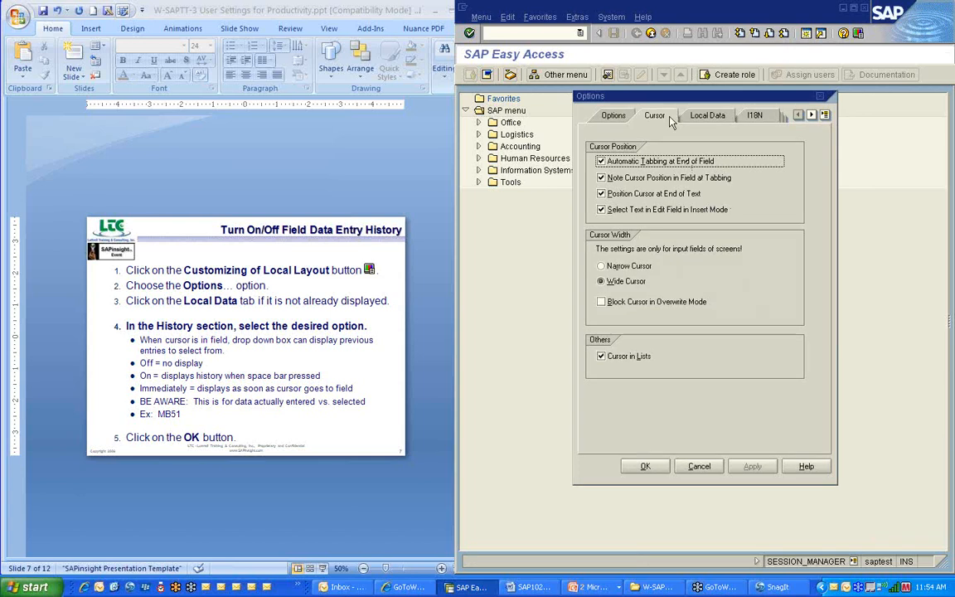
{"action": "left_click", "coordinate": [708, 116]}
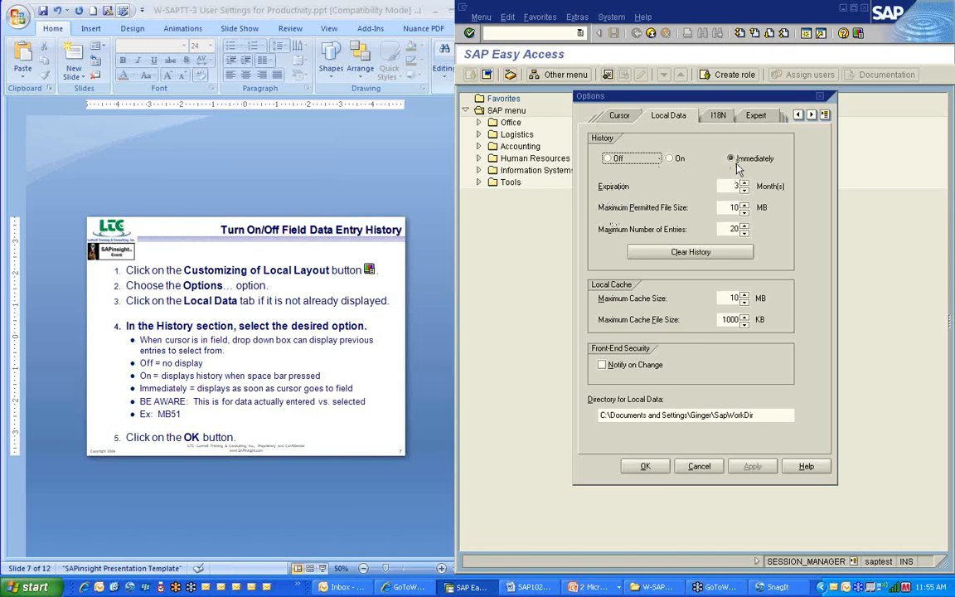
{"action": "left_click", "coordinate": [670, 159]}
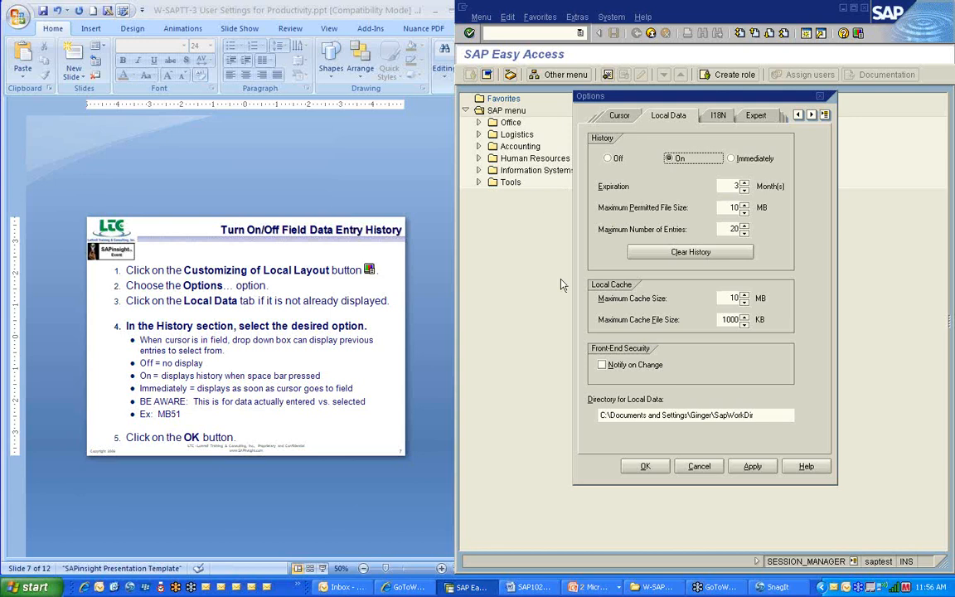
{"action": "left_click", "coordinate": [644, 466]}
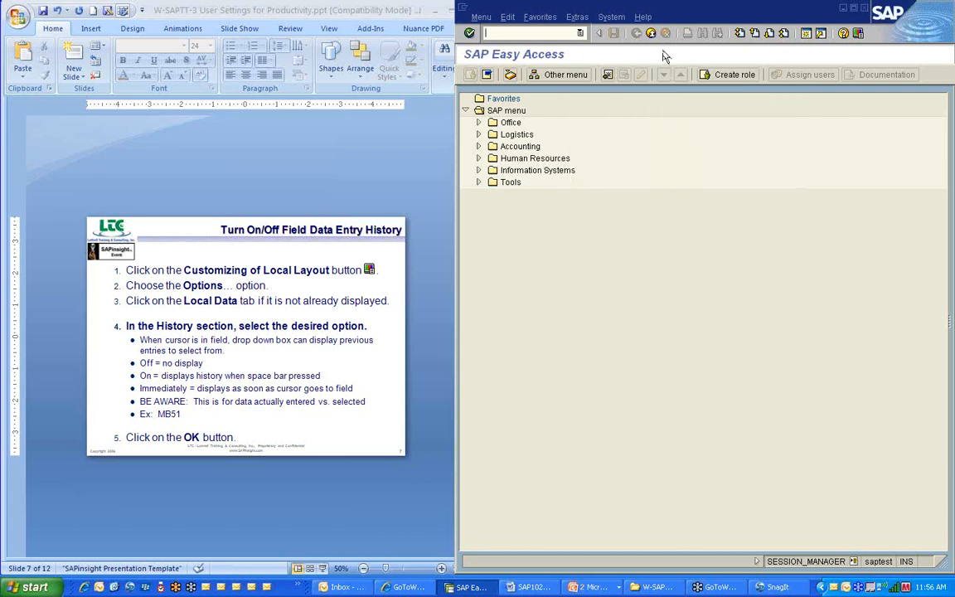
Run transaction mb51 from the list of previously entered transaction codes
{"action": "left_click", "coordinate": [580, 34]}
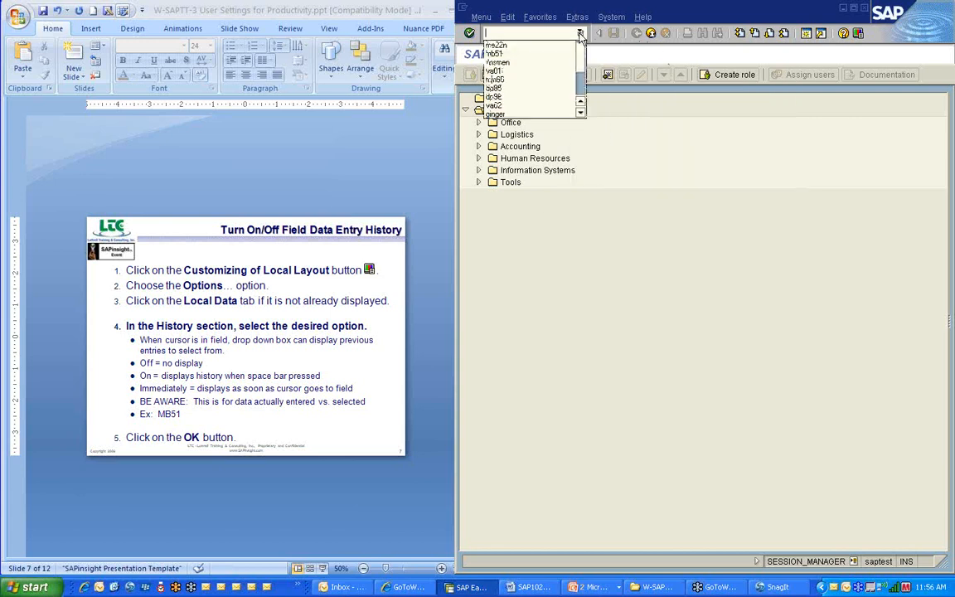
{"action": "left_click", "coordinate": [564, 54]}
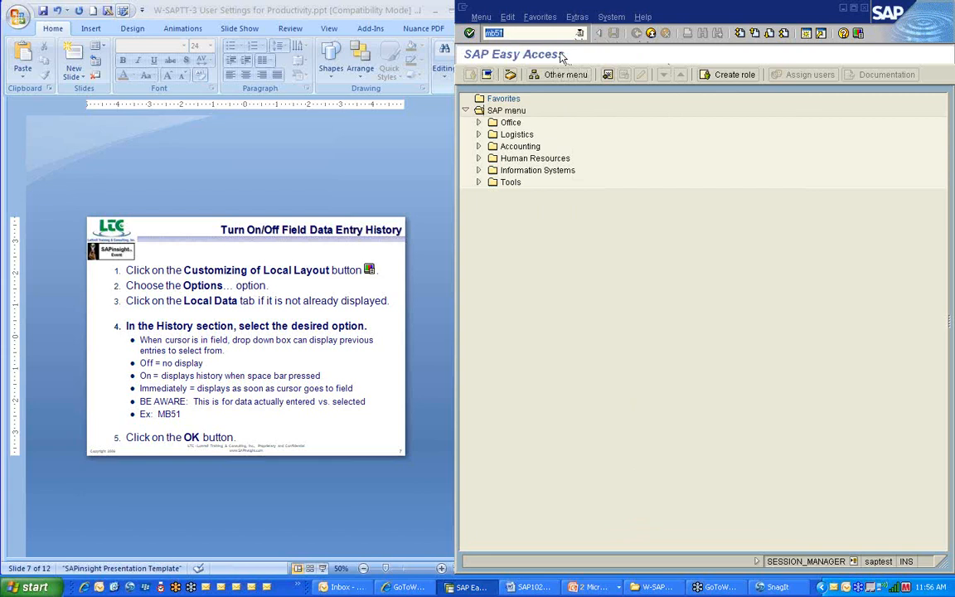
{"action": "key", "text": "Return"}
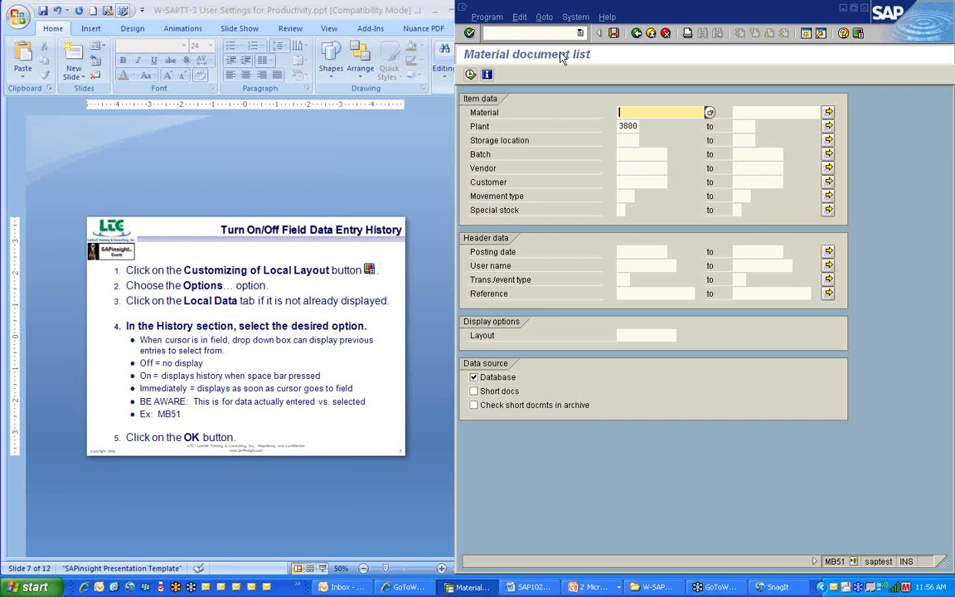
Bring up the Material field's entry history, choose 100-100 and clear the field again
{"action": "key", "text": "space"}
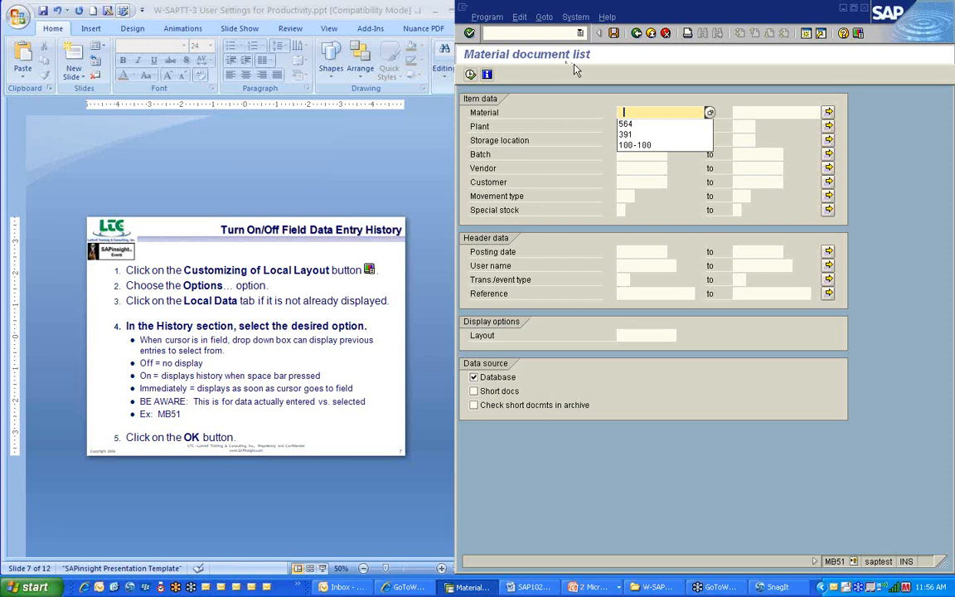
{"action": "left_click", "coordinate": [634, 146]}
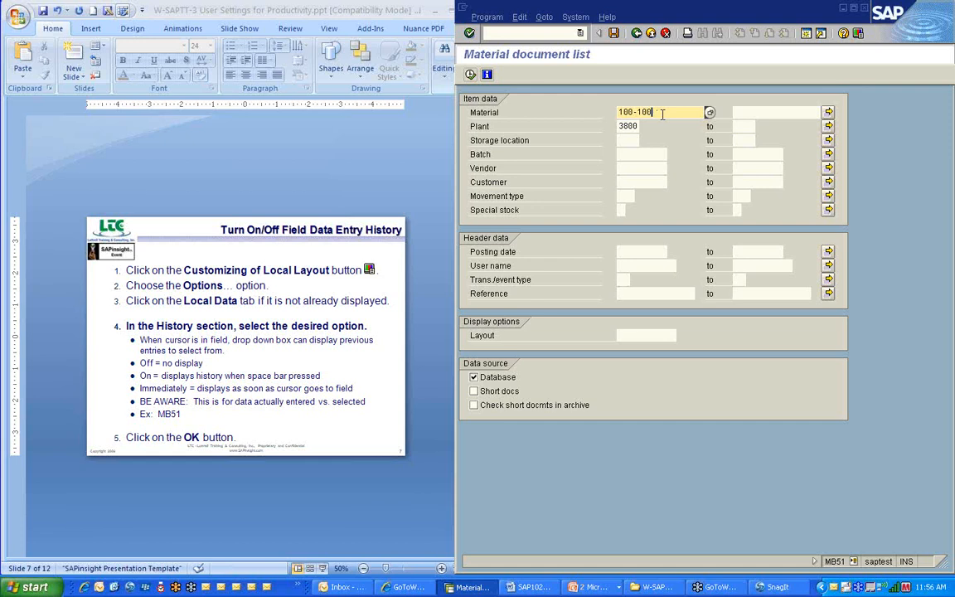
{"action": "left_click_drag", "start_coordinate": [660, 112], "coordinate": [595, 107]}
{"action": "key", "text": "Delete"}
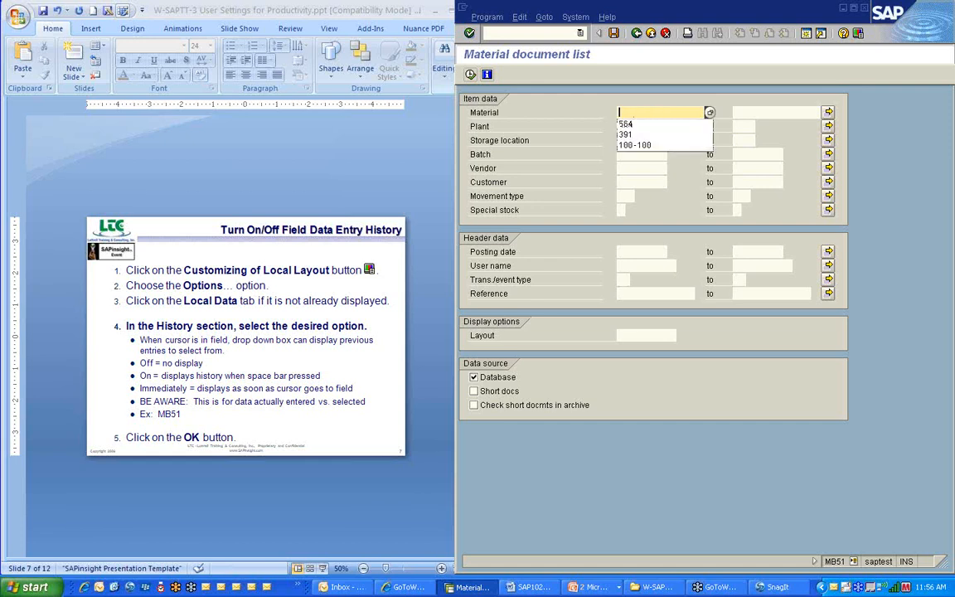
{"action": "left_click", "coordinate": [600, 109]}
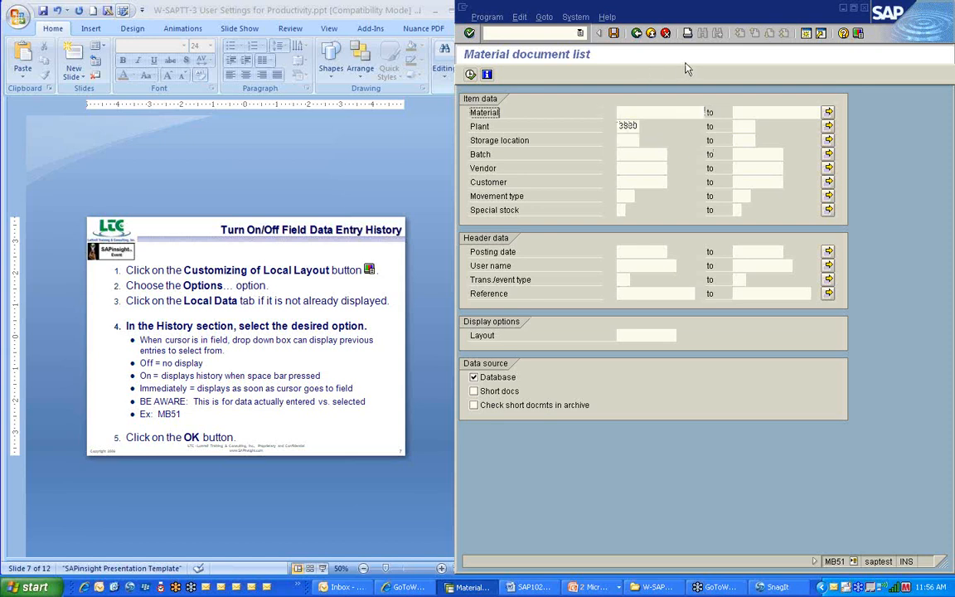
In the local data options, set the field entry history to Immediately and confirm the setting
{"action": "left_click", "coordinate": [859, 34]}
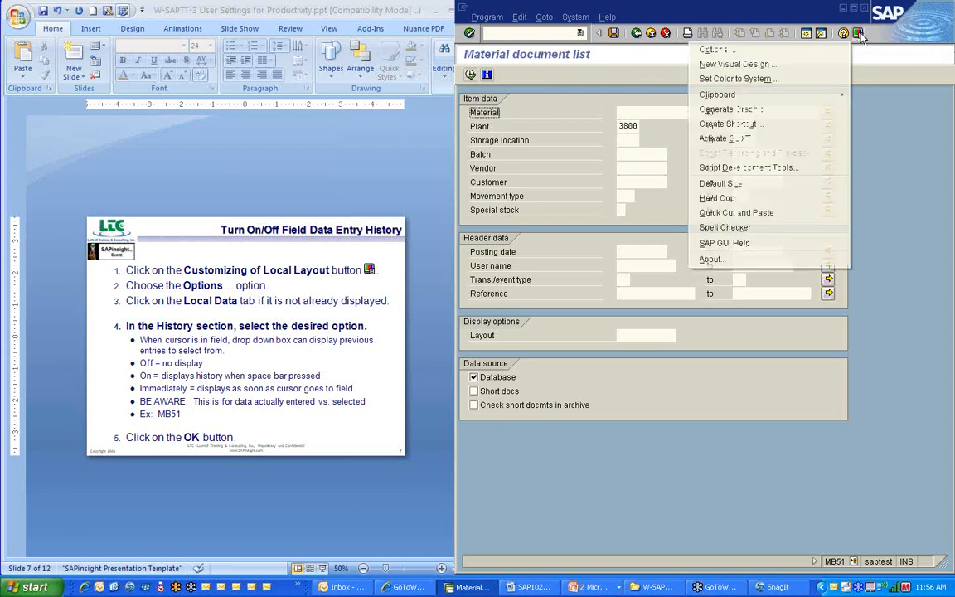
{"action": "left_click", "coordinate": [820, 50]}
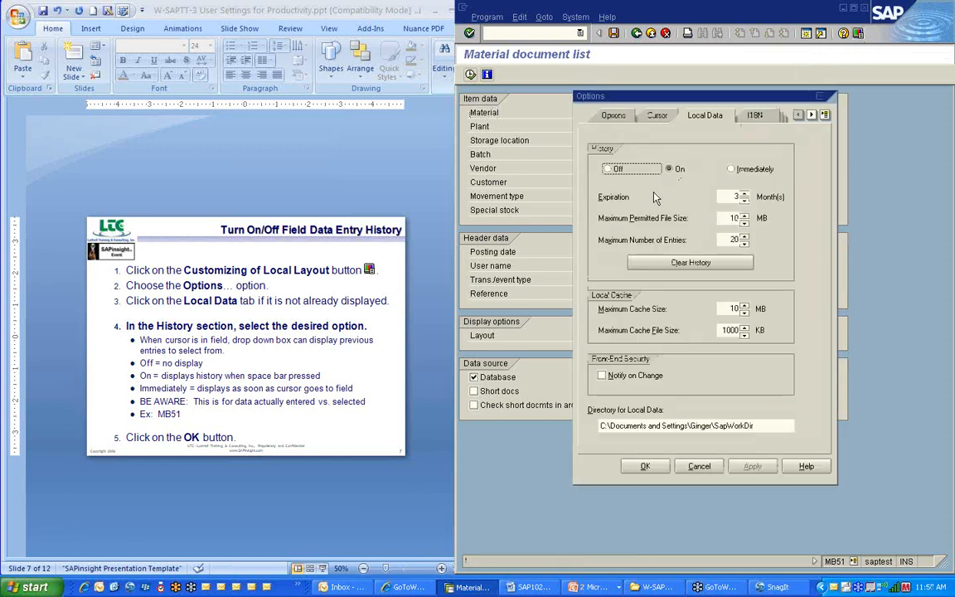
{"action": "left_click", "coordinate": [730, 170]}
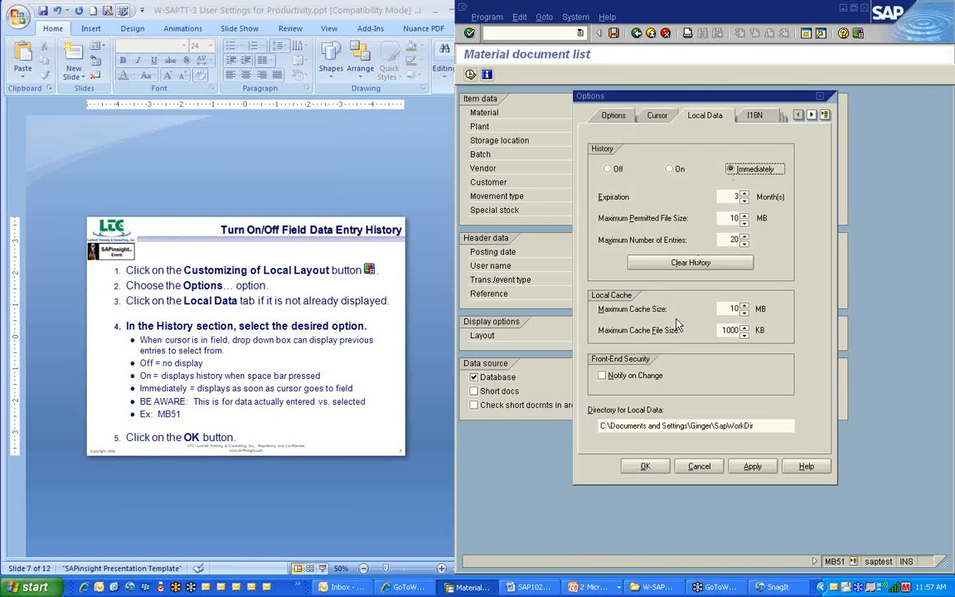
{"action": "left_click", "coordinate": [645, 466]}
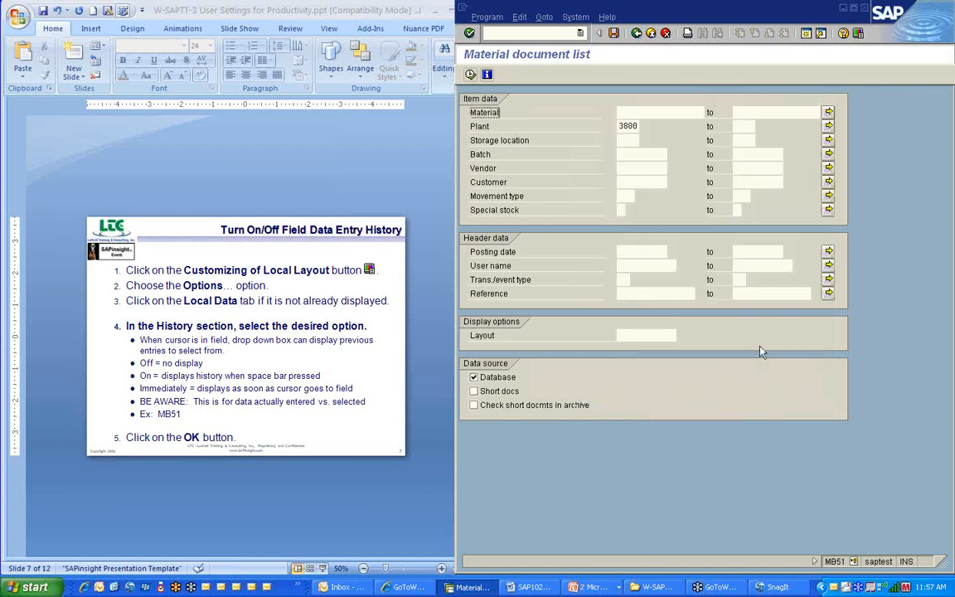
Exit to SAP Easy Access and rerun transaction mb51 from the list of previously entered codes
{"action": "left_click", "coordinate": [651, 35]}
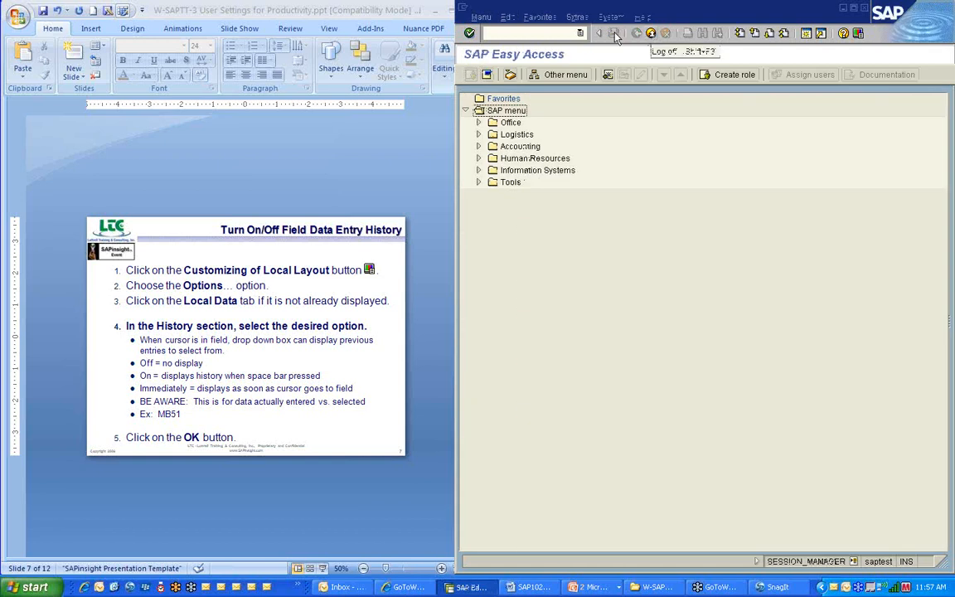
{"action": "left_click", "coordinate": [581, 33]}
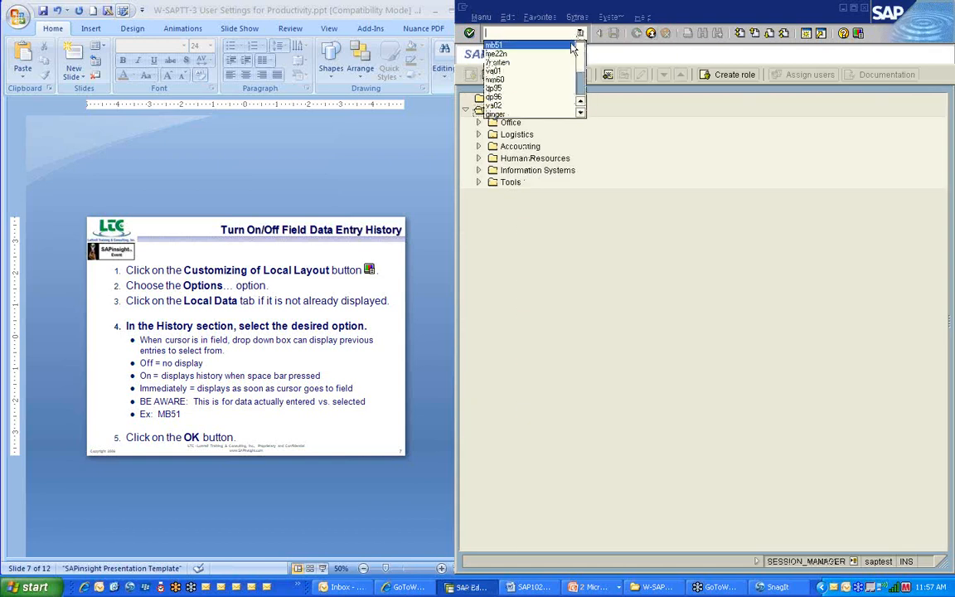
{"action": "left_click", "coordinate": [572, 49]}
{"action": "key", "text": "Return"}
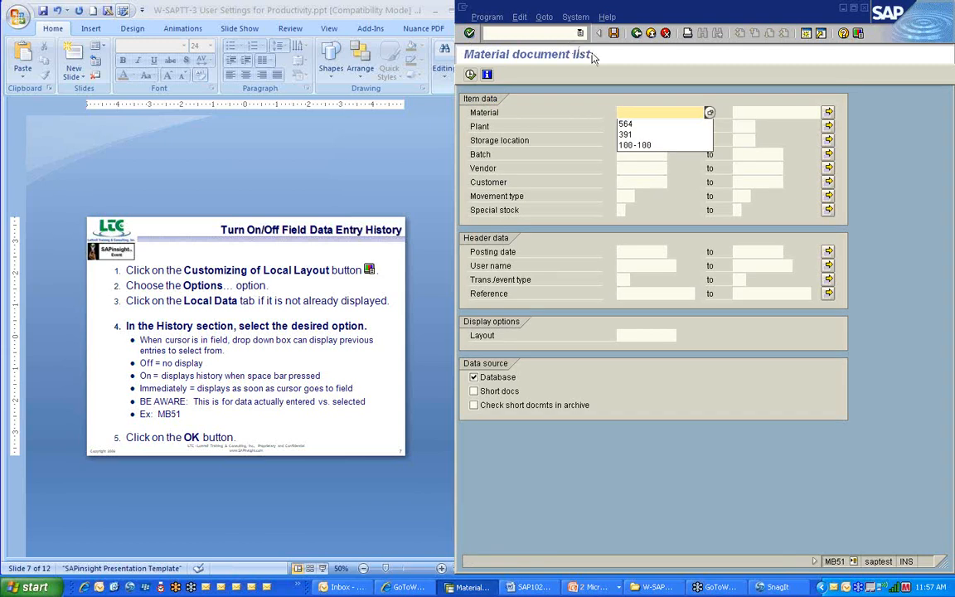
Review the history expiration, file size and entry limits in the local data options, and close the dialog
{"action": "left_click", "coordinate": [858, 33]}
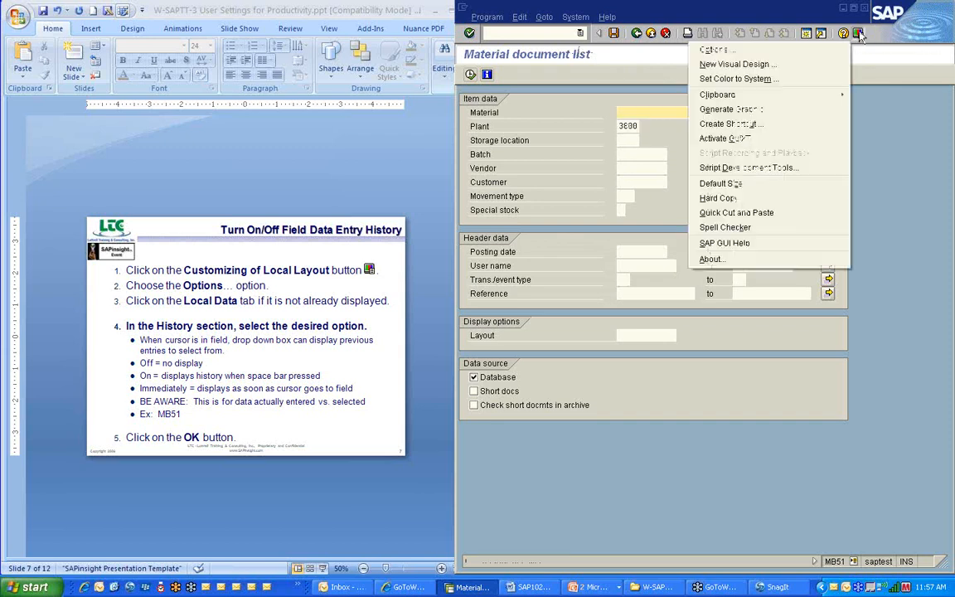
{"action": "left_click", "coordinate": [827, 52]}
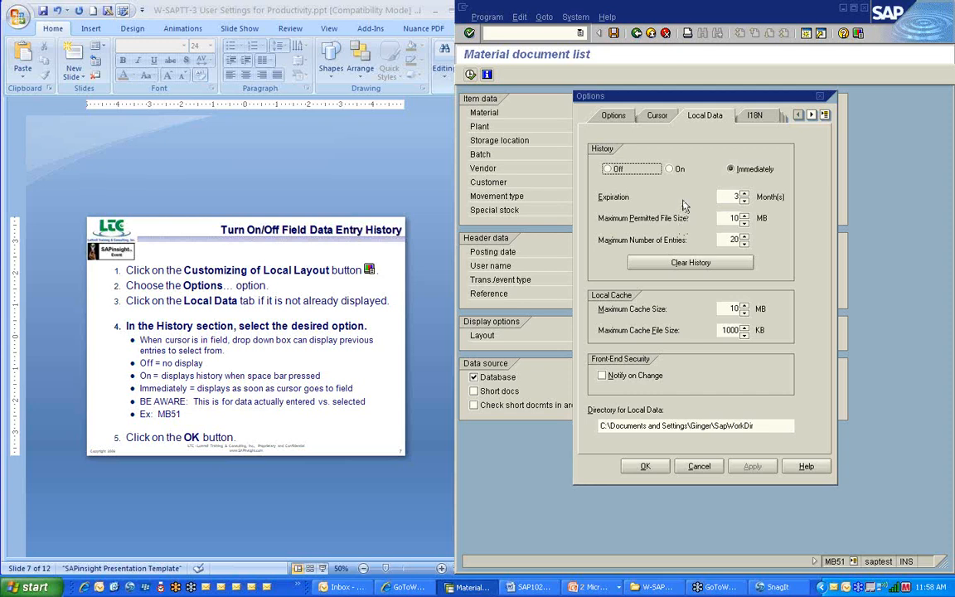
{"action": "left_click", "coordinate": [720, 195]}
{"action": "left_click", "coordinate": [393, 376]}
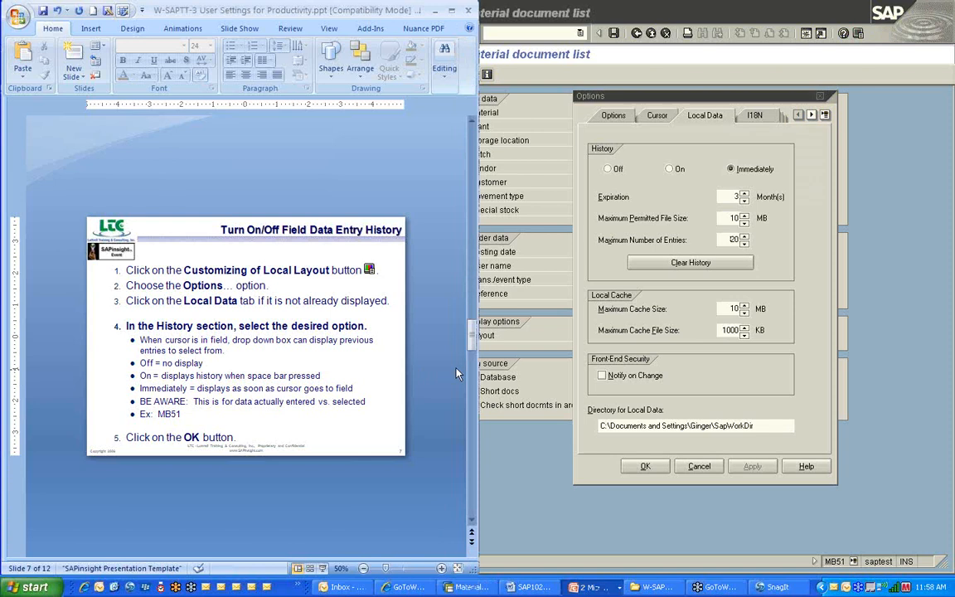
{"action": "left_click", "coordinate": [650, 469]}
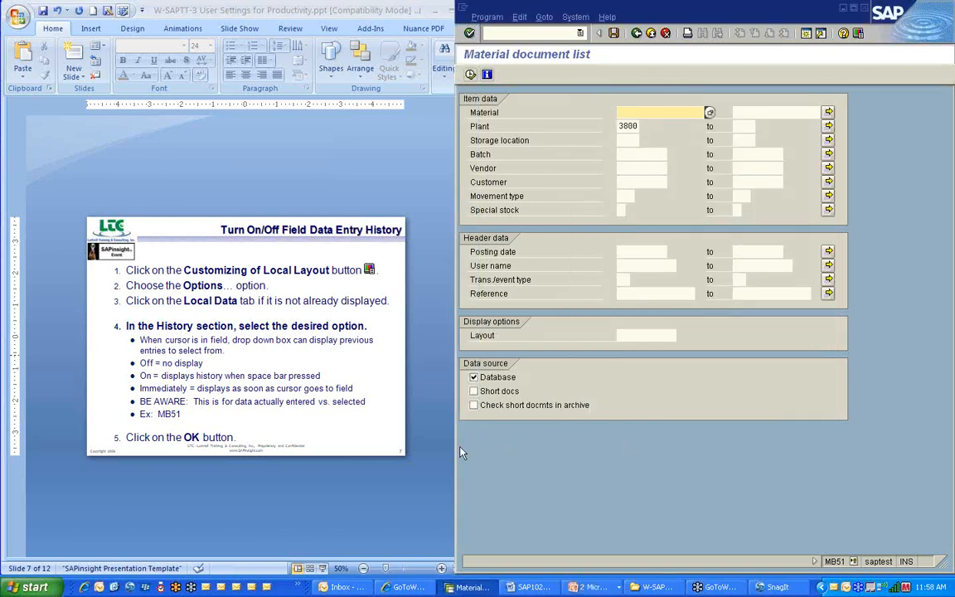
Advance the presentation to the Show Keys in Drop Down Lists slide and exit MB51 to SAP Easy Access
{"action": "left_click", "coordinate": [437, 456]}
{"action": "scroll", "coordinate": [437, 456], "scroll_direction": "down", "scroll_amount": 1}
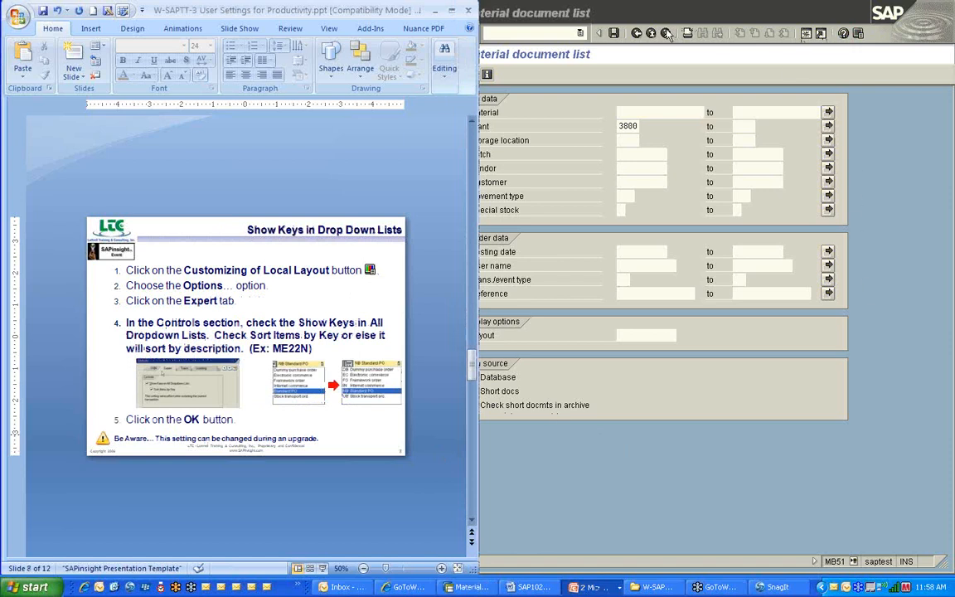
{"action": "left_click", "coordinate": [593, 48]}
{"action": "left_click", "coordinate": [651, 33]}
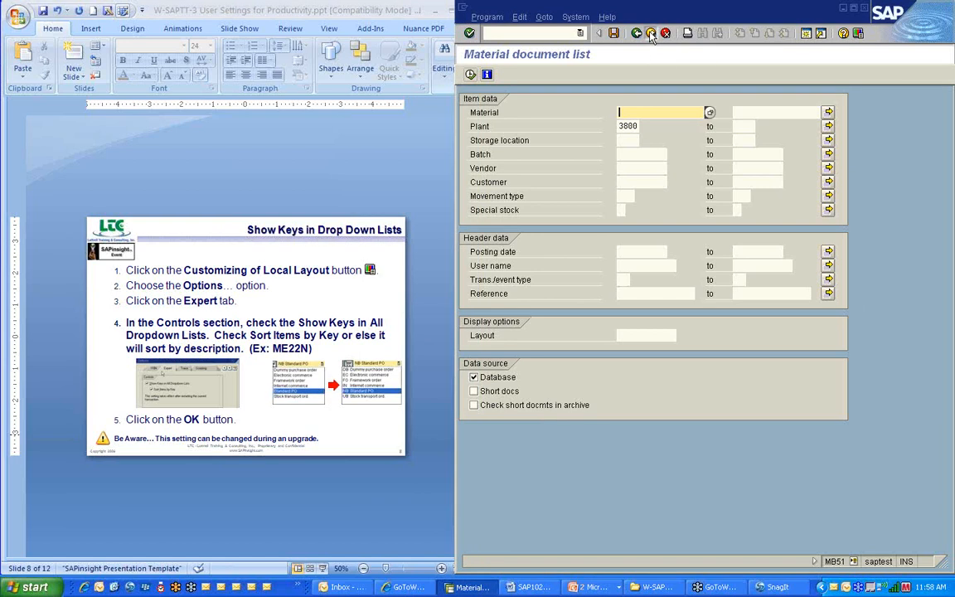
Review the dropdown list key settings among the Expert options and close the dialog with OK
{"action": "left_click", "coordinate": [858, 34]}
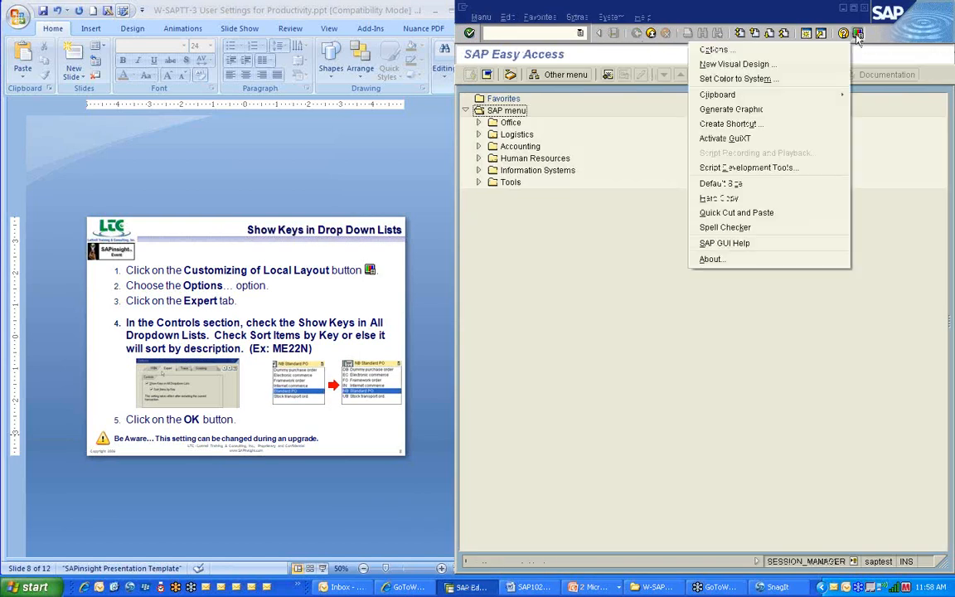
{"action": "left_click", "coordinate": [825, 50]}
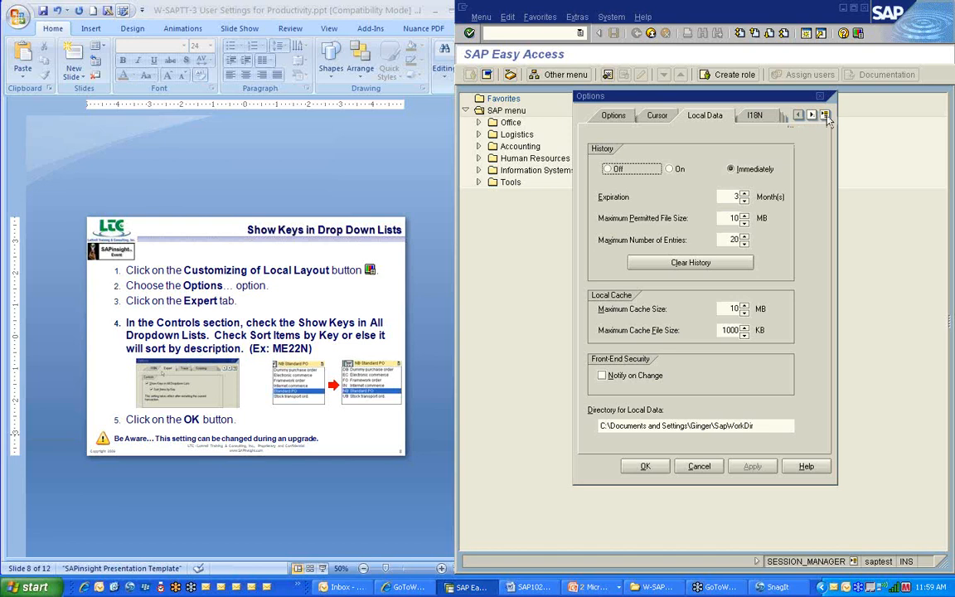
{"action": "left_click", "coordinate": [826, 115]}
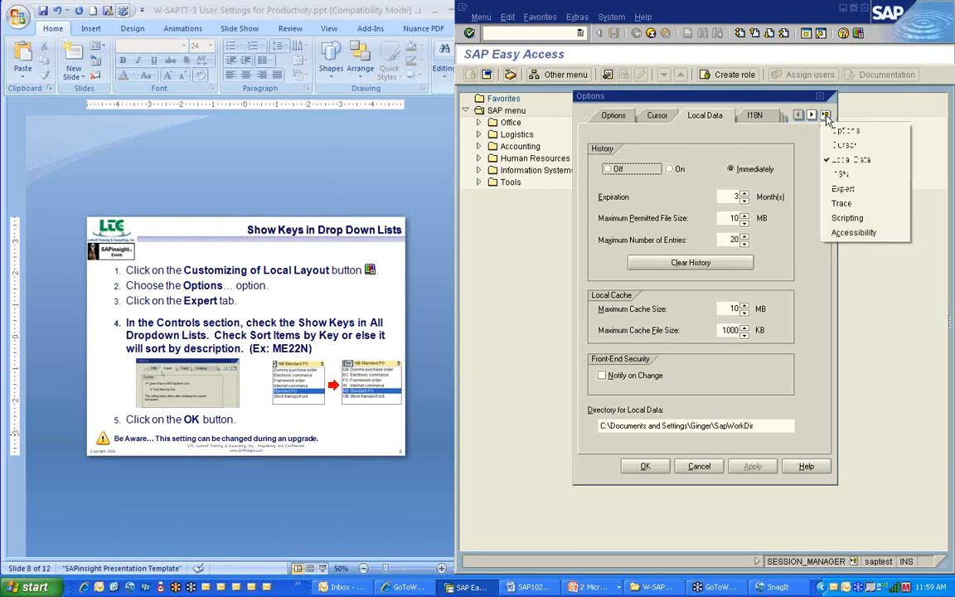
{"action": "left_click", "coordinate": [842, 190]}
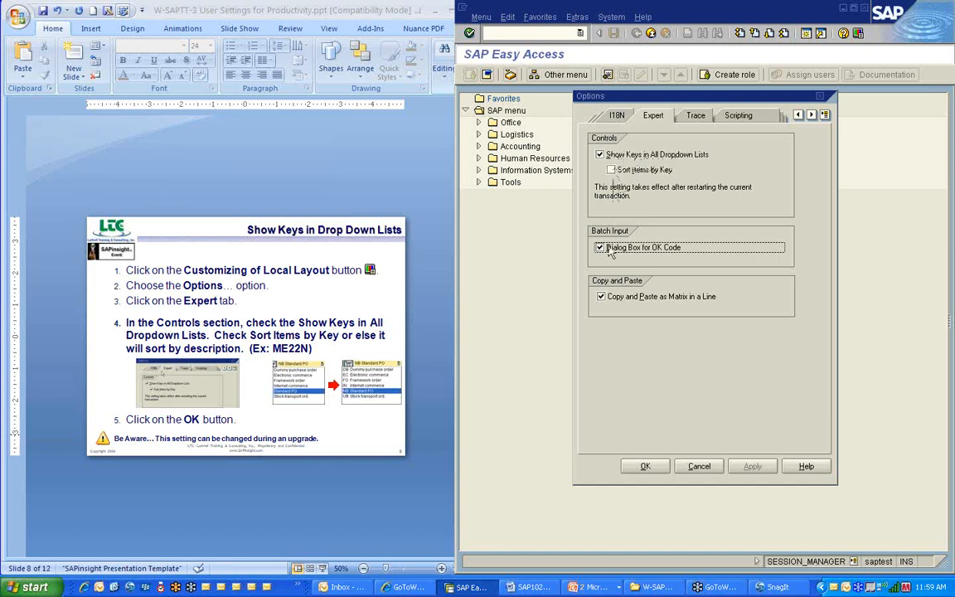
{"action": "left_click", "coordinate": [645, 466]}
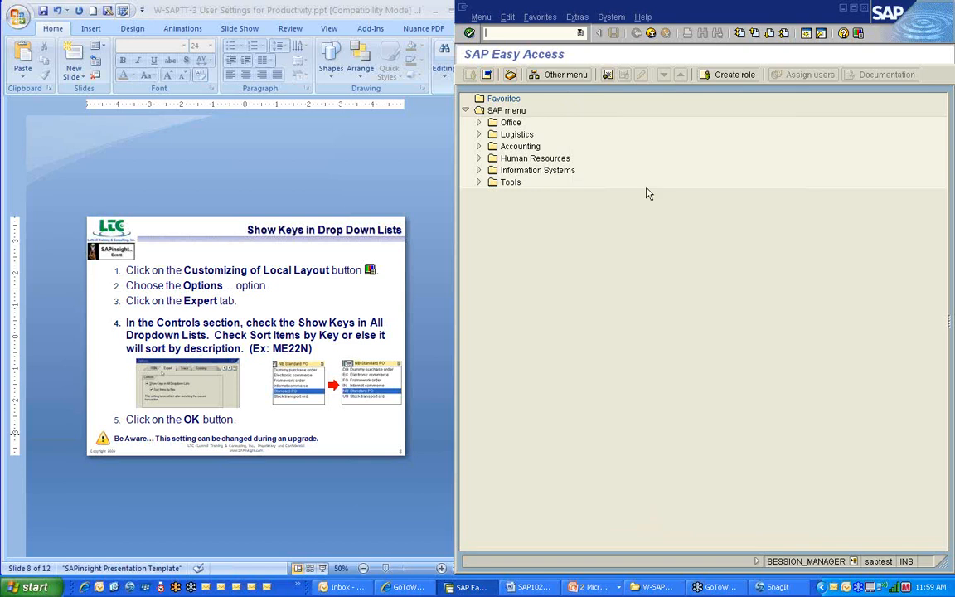
Run transaction me22n from the list of previously entered codes and expand the purchase order's document type list
{"action": "left_click", "coordinate": [581, 34]}
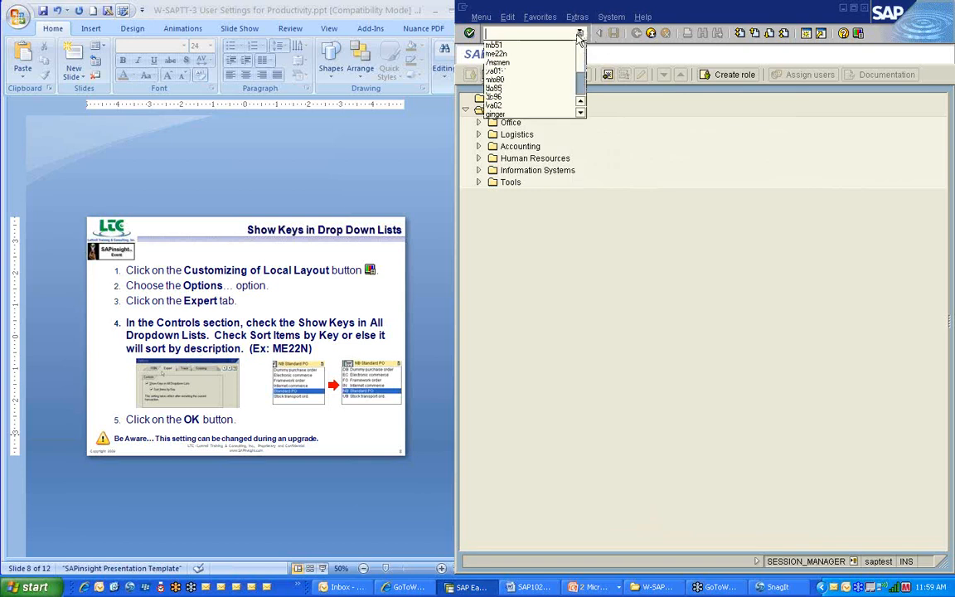
{"action": "left_click", "coordinate": [564, 58]}
{"action": "key", "text": "Return"}
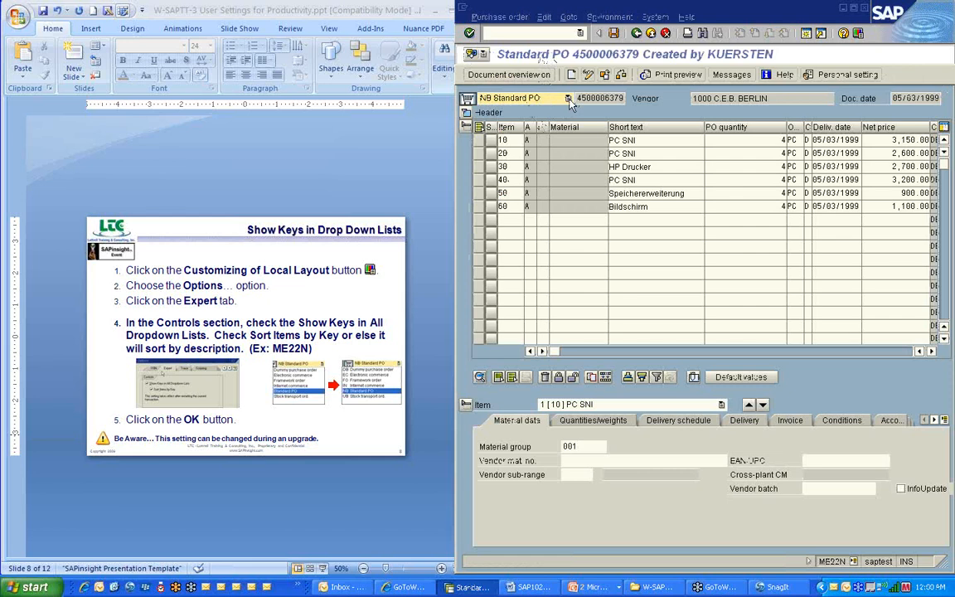
{"action": "left_click", "coordinate": [567, 99]}
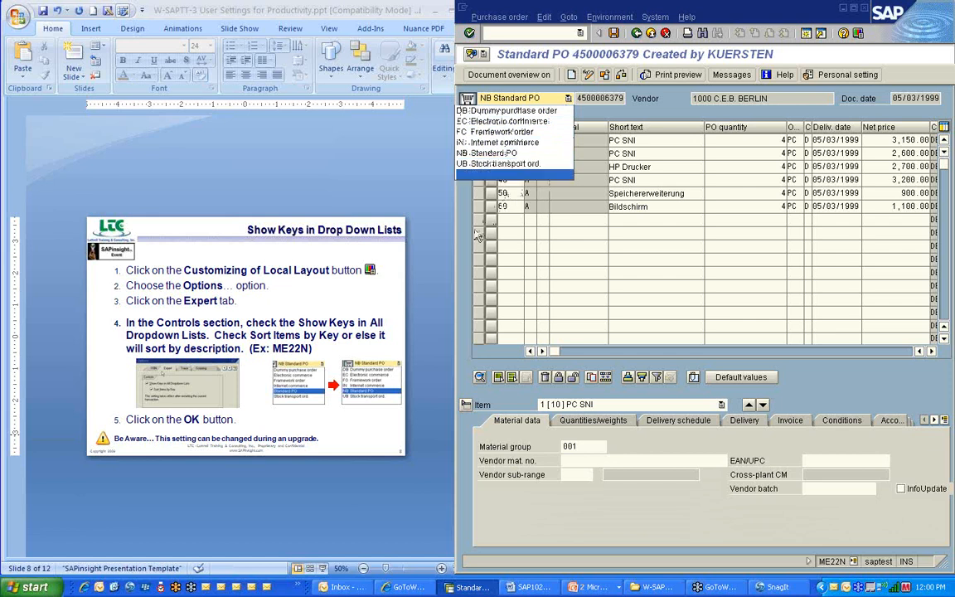
Enlarge the Expert options screenshot on the PowerPoint slide and review the purchase order's document type list in SAP
{"action": "left_click", "coordinate": [205, 398]}
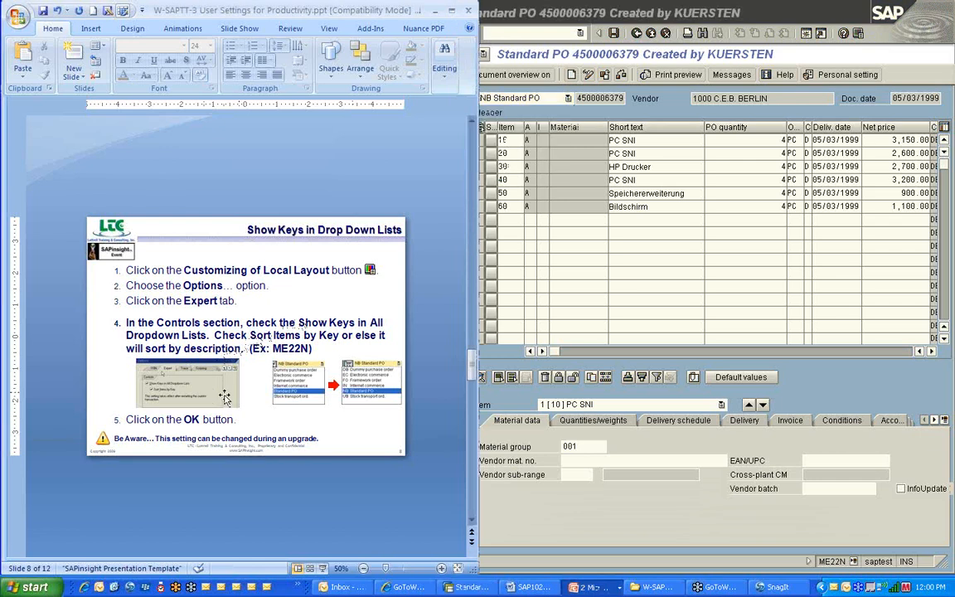
{"action": "left_click_drag", "start_coordinate": [241, 408], "coordinate": [280, 427]}
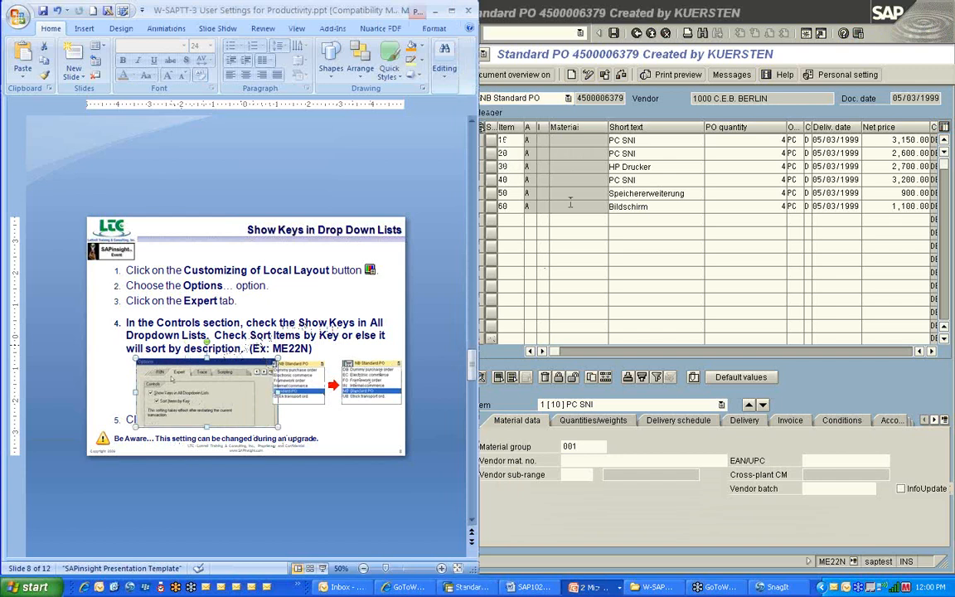
{"action": "left_click", "coordinate": [568, 98]}
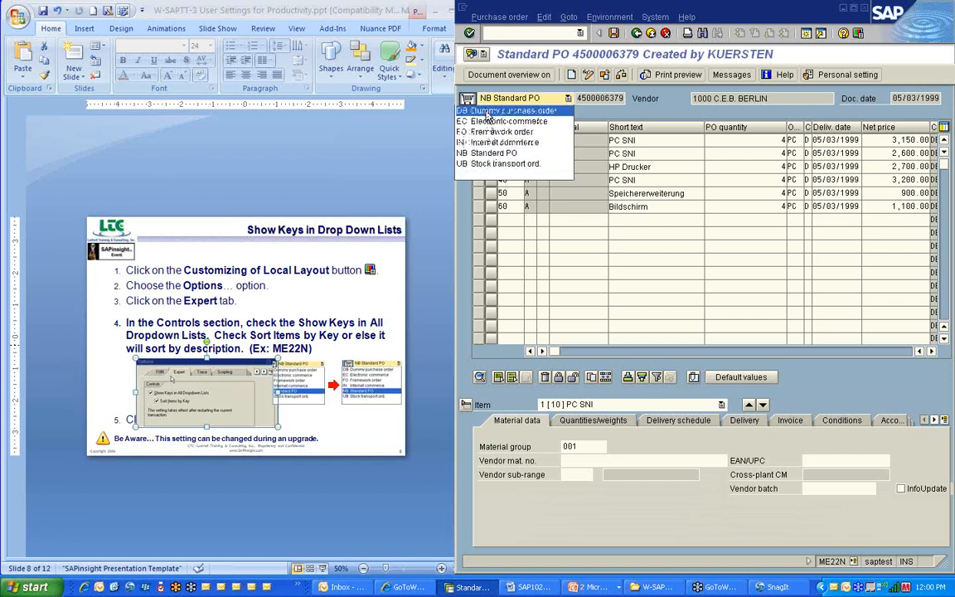
{"action": "left_click", "coordinate": [666, 109]}
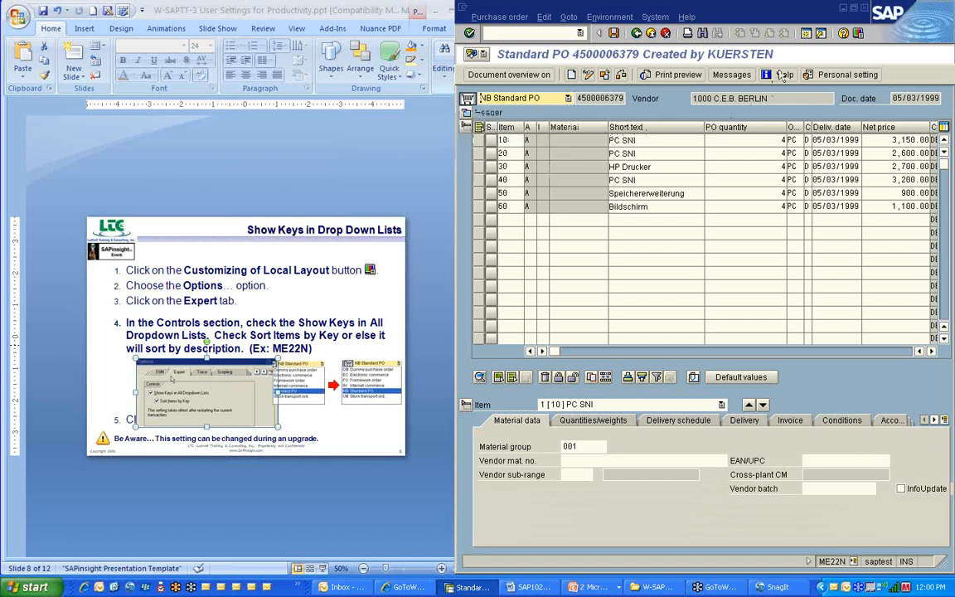
Enable Sort Items by Key in the Expert options, confirm, and check the order of the document type list
{"action": "left_click", "coordinate": [857, 34]}
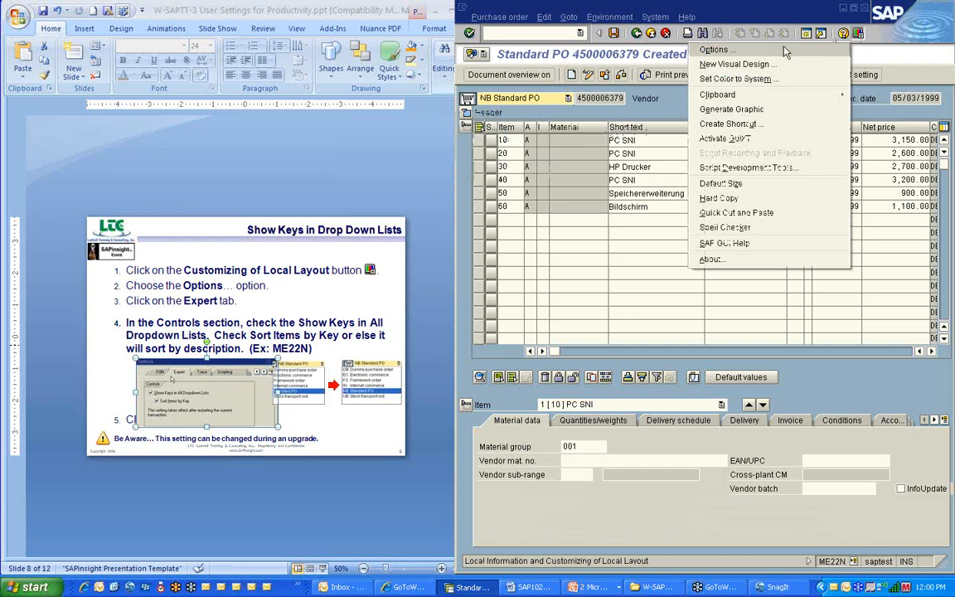
{"action": "left_click", "coordinate": [715, 50]}
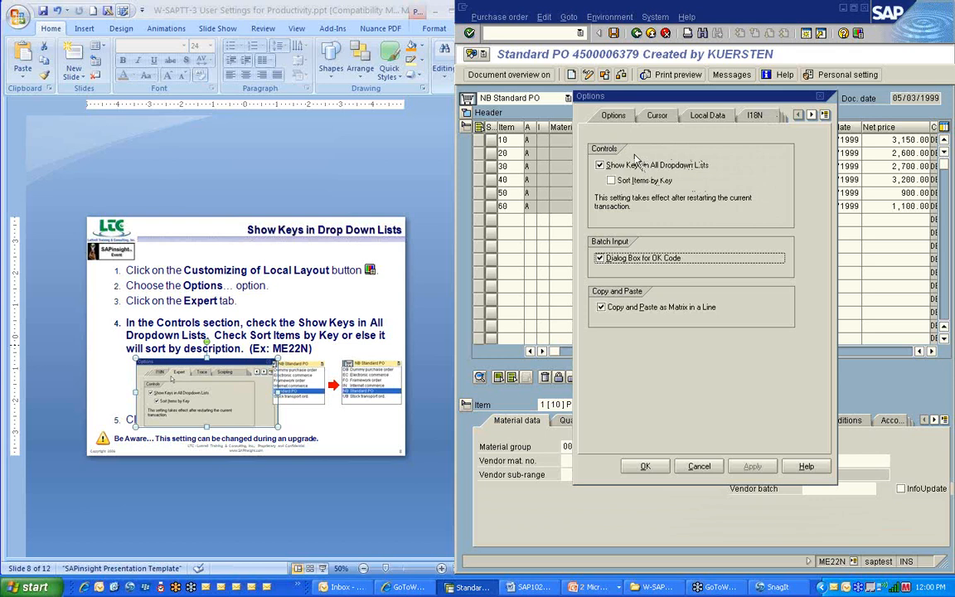
{"action": "left_click", "coordinate": [611, 180]}
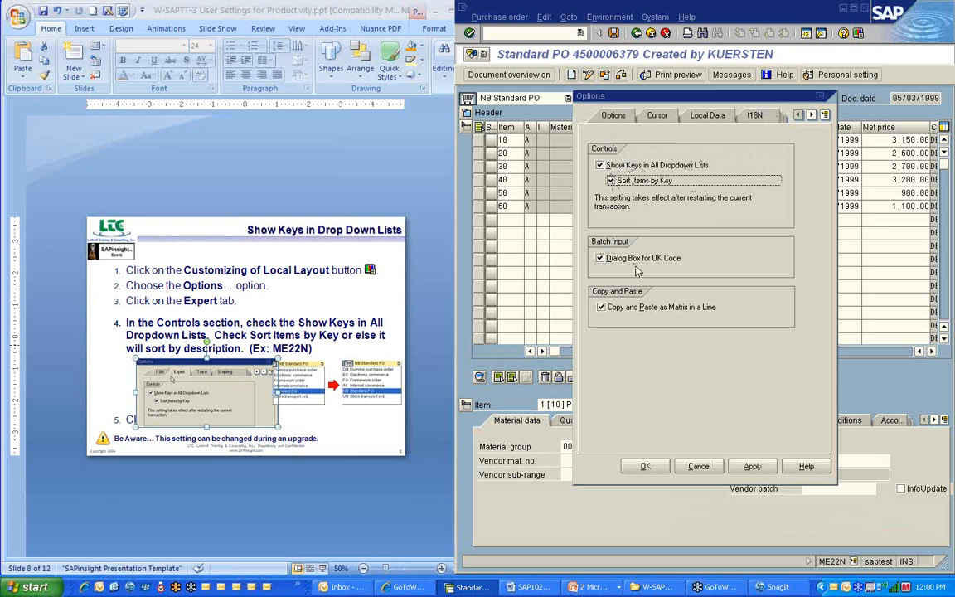
{"action": "left_click", "coordinate": [646, 466]}
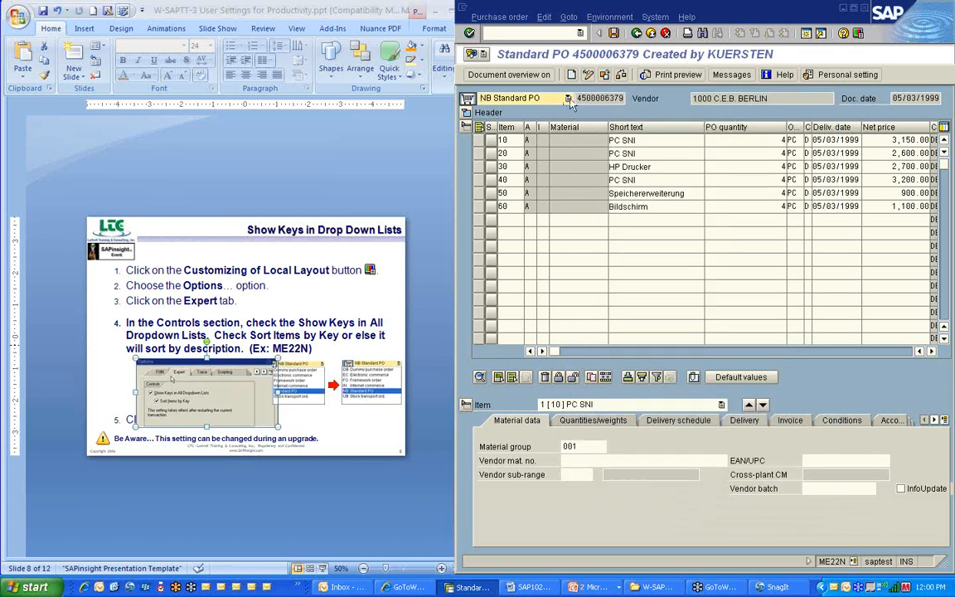
{"action": "left_click", "coordinate": [568, 99]}
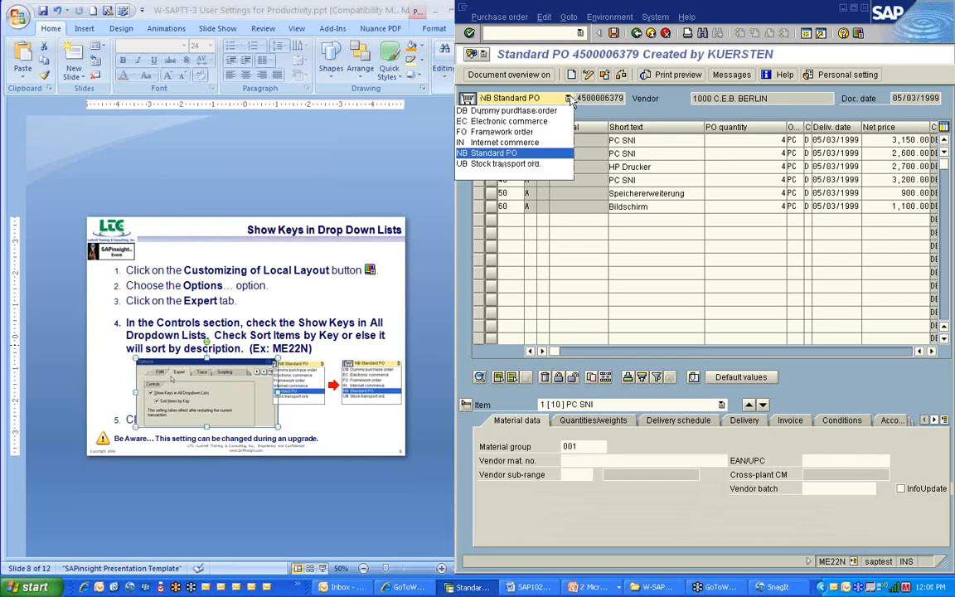
{"action": "left_click", "coordinate": [600, 107]}
Turn off Show Keys in All Dropdown Lists, confirm, and check how the document type list appears
{"action": "left_click", "coordinate": [855, 34]}
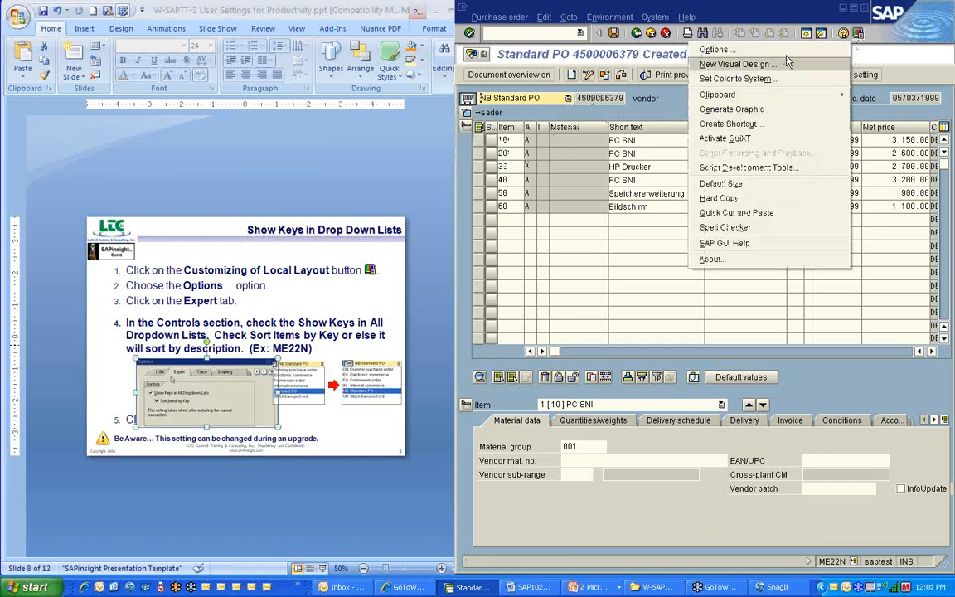
{"action": "left_click", "coordinate": [730, 49]}
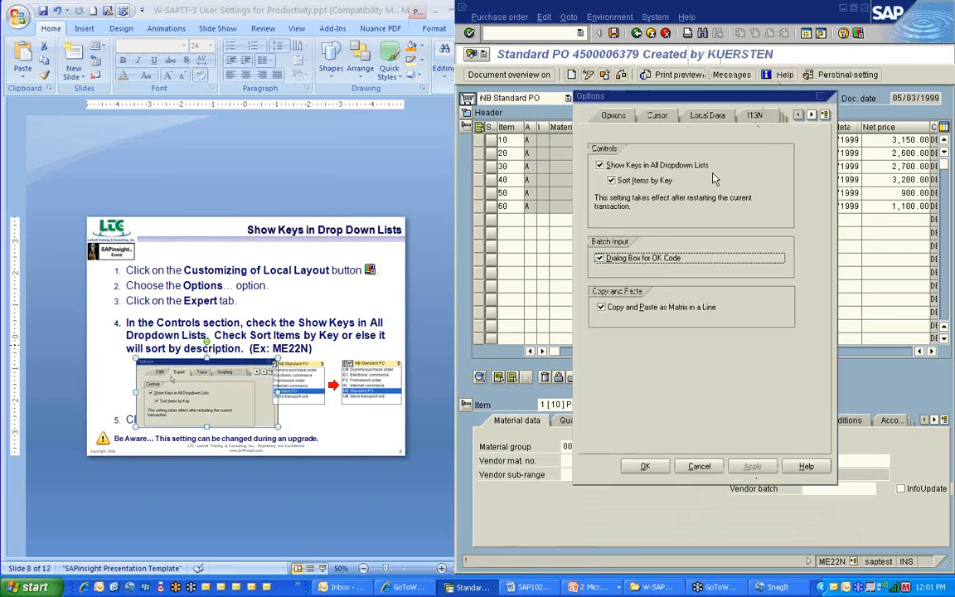
{"action": "left_click", "coordinate": [599, 165]}
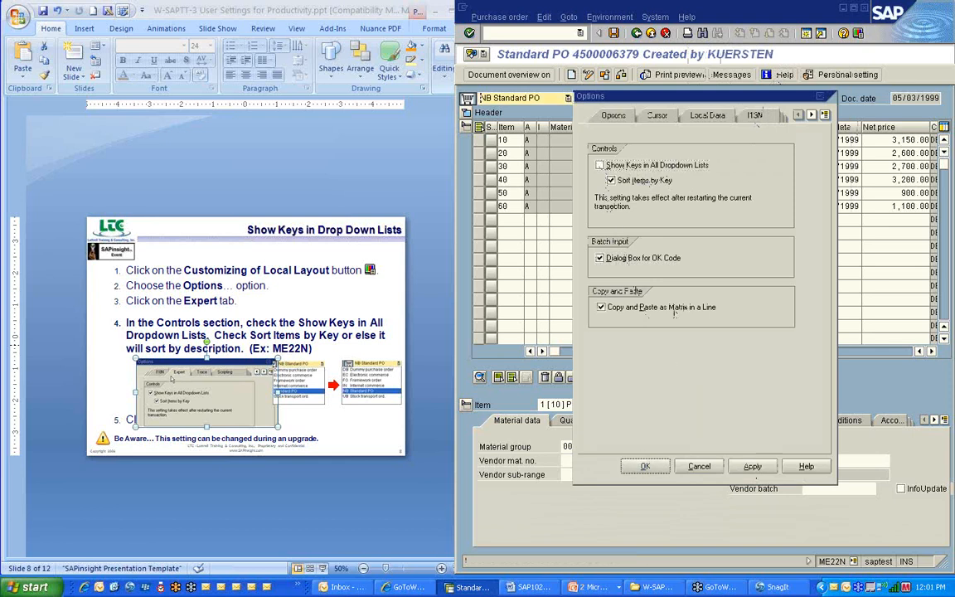
{"action": "left_click", "coordinate": [640, 469]}
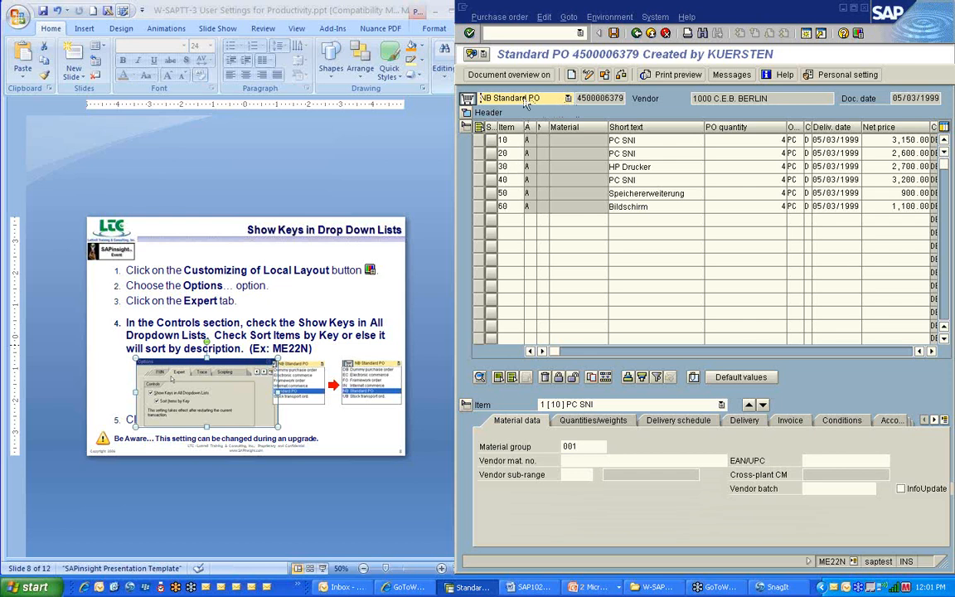
{"action": "left_click", "coordinate": [568, 98]}
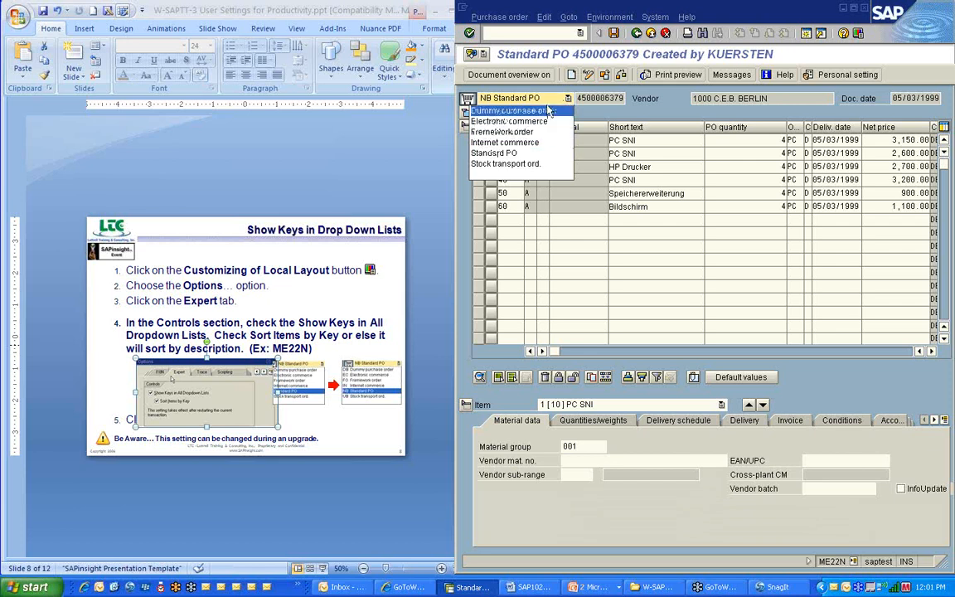
{"action": "left_click", "coordinate": [570, 99]}
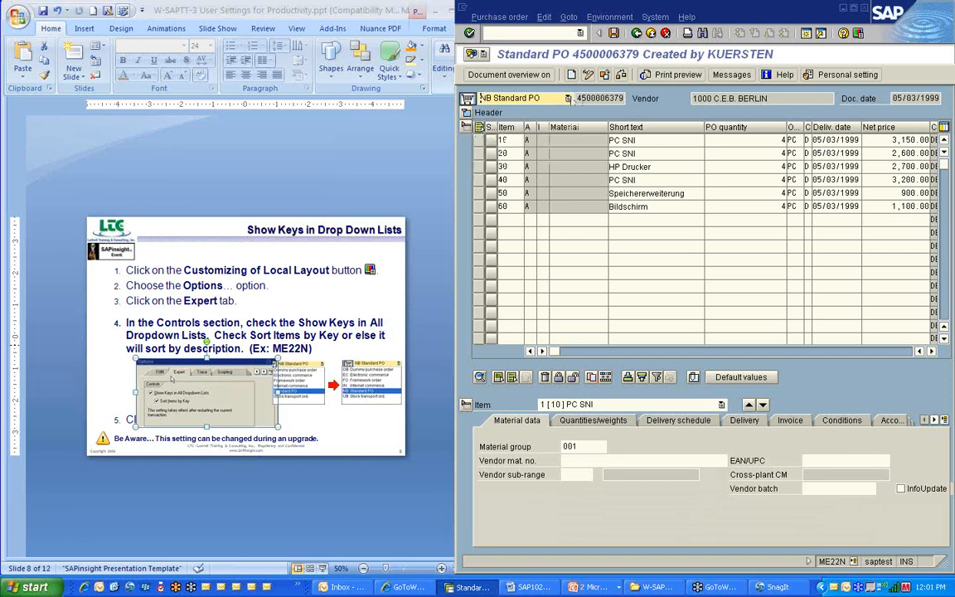
Turn Show Keys in All Dropdown Lists back on in the Expert options and confirm
{"action": "left_click", "coordinate": [860, 34]}
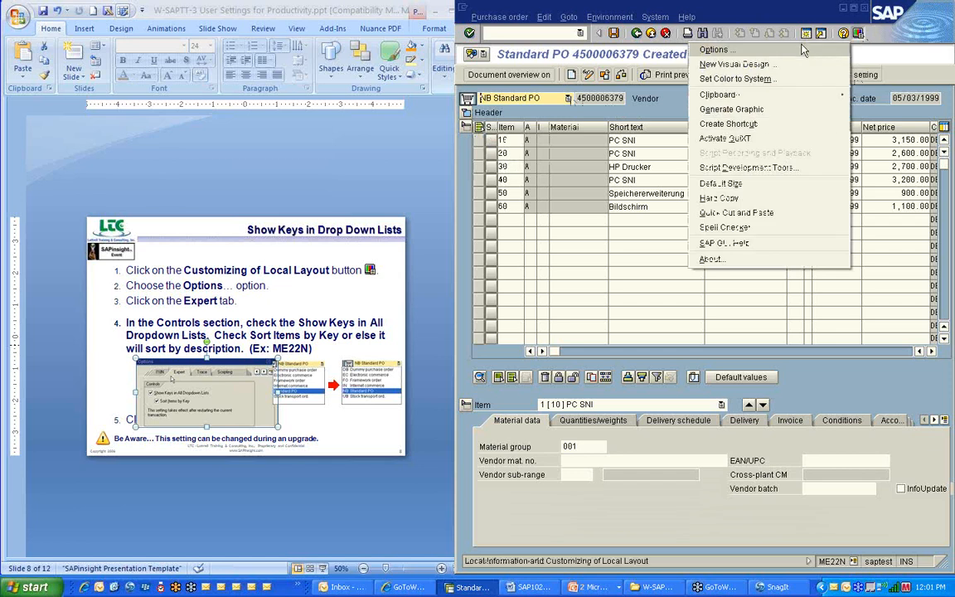
{"action": "left_click", "coordinate": [721, 50]}
{"action": "left_click", "coordinate": [600, 165]}
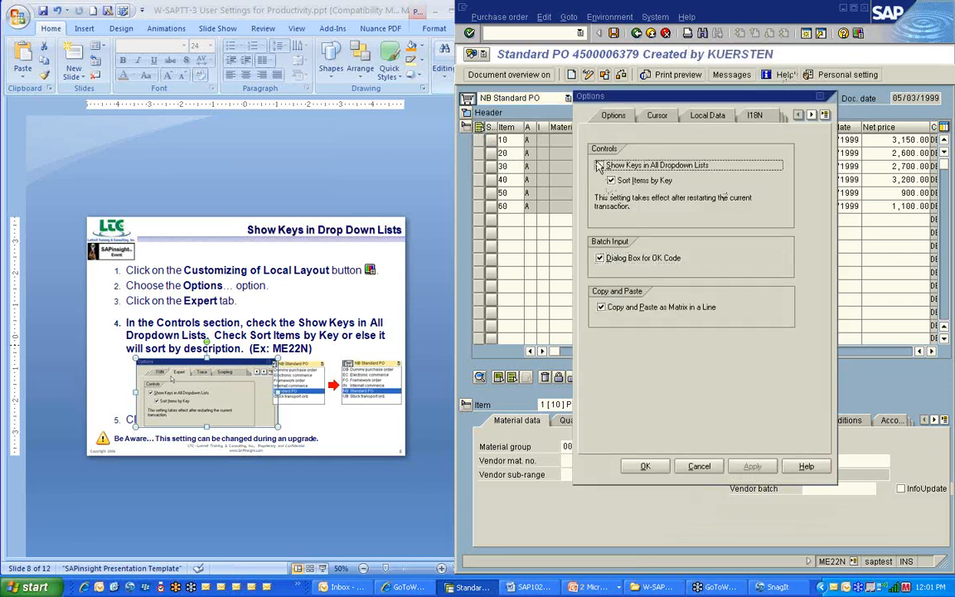
{"action": "left_click", "coordinate": [645, 466]}
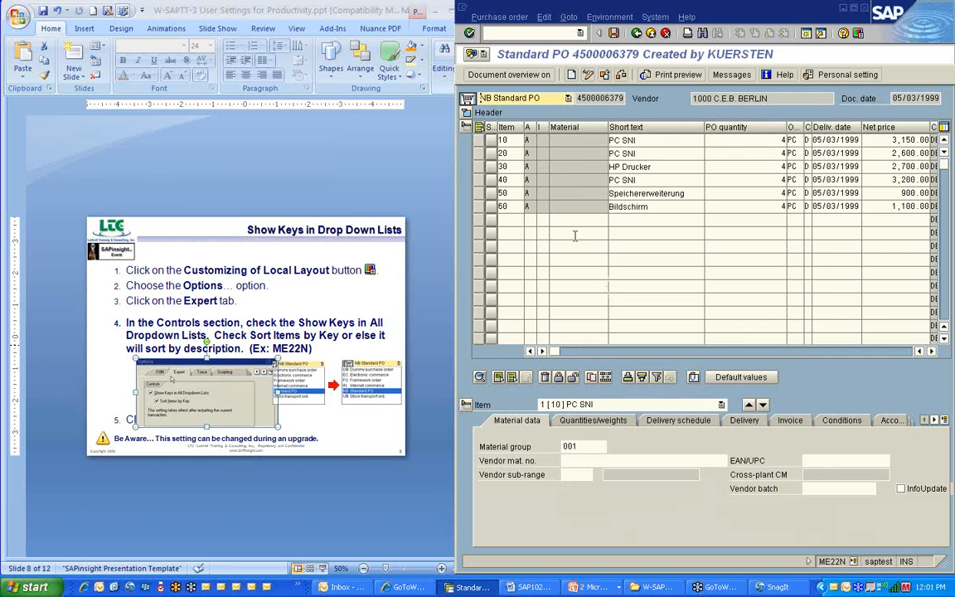
Advance the PowerPoint presentation to the Change Colors of Screen slide and open SAP's New Visual Design color settings
{"action": "left_click", "coordinate": [420, 303]}
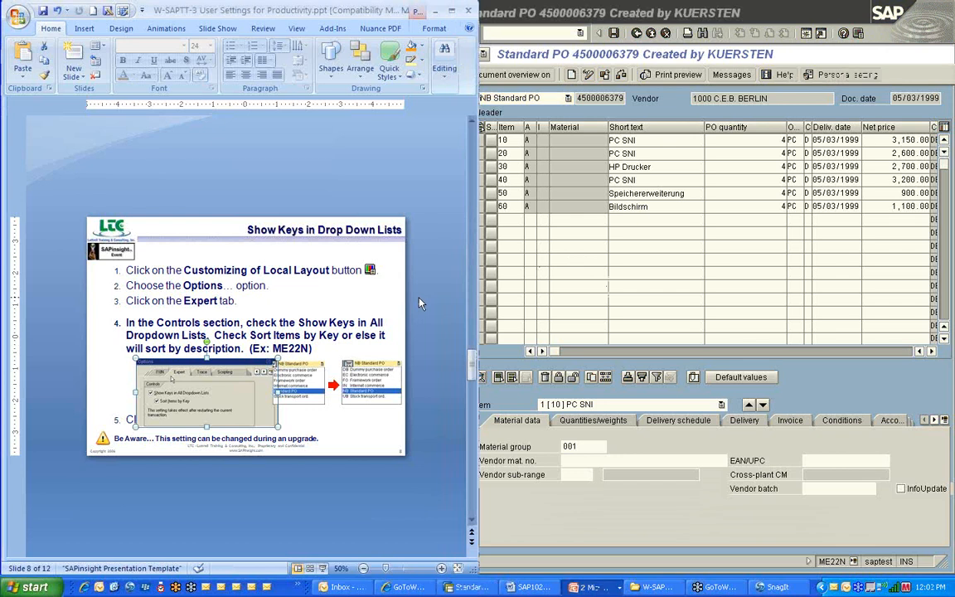
{"action": "key", "text": "Page_Down"}
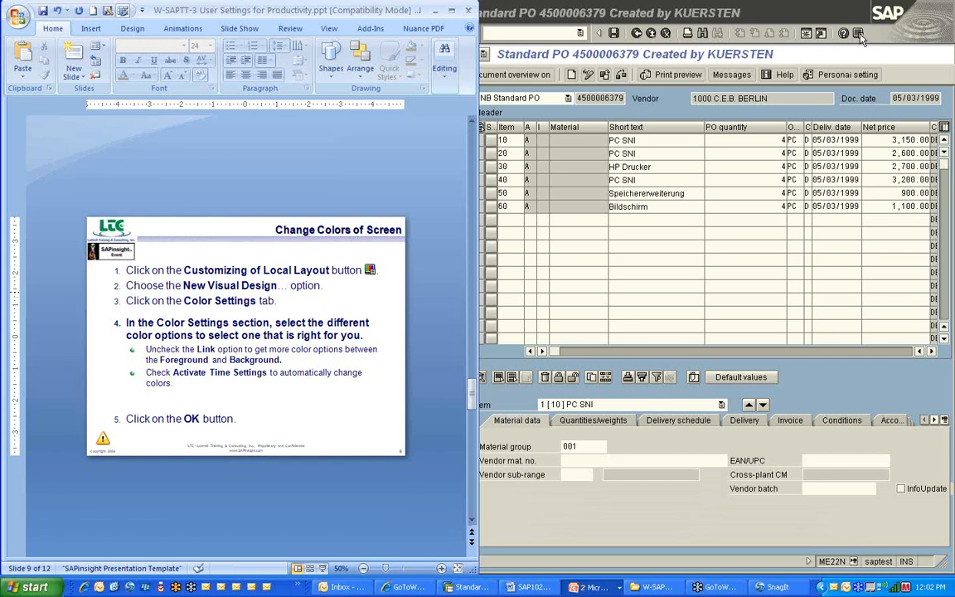
{"action": "left_click", "coordinate": [859, 37]}
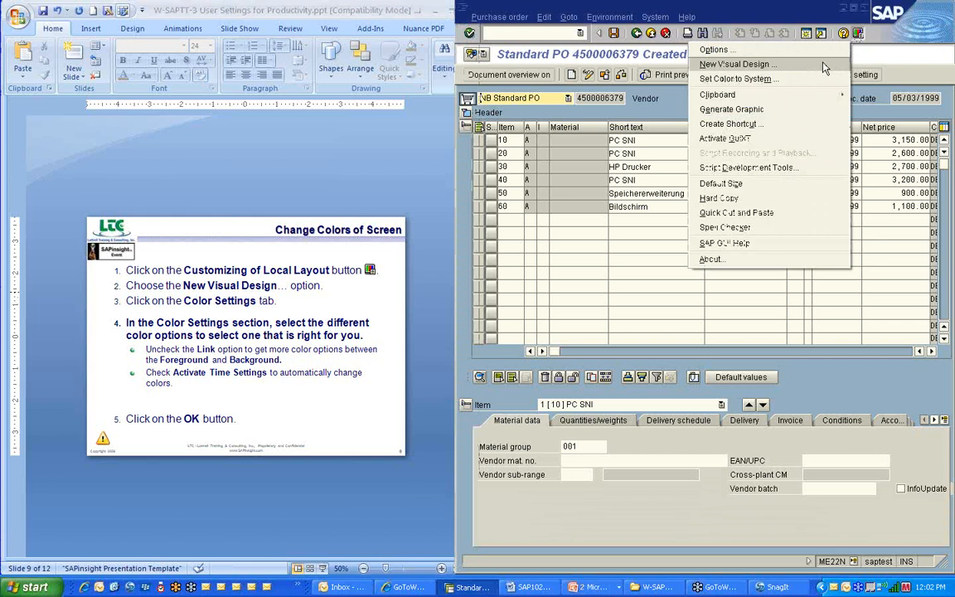
{"action": "left_click", "coordinate": [825, 66]}
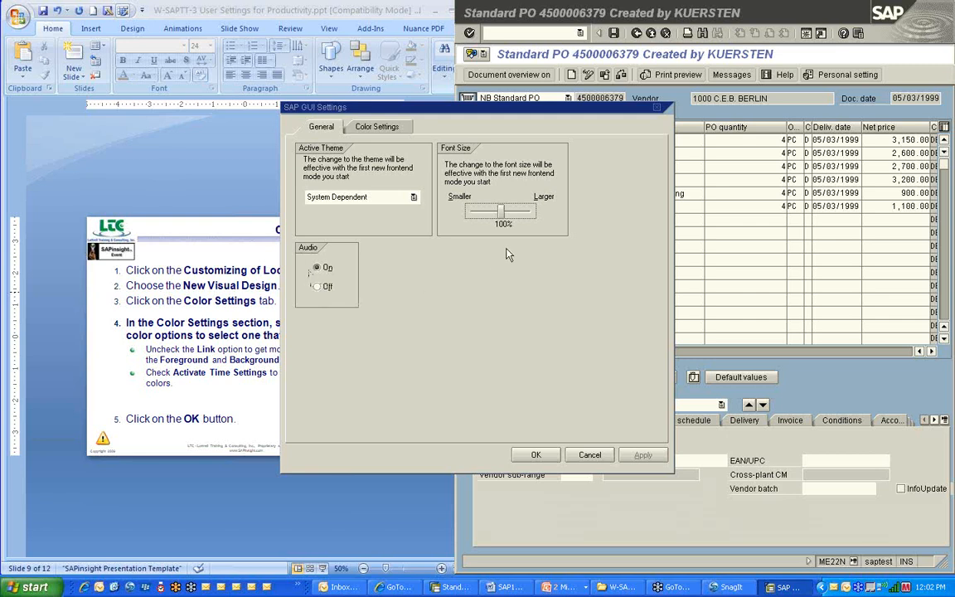
{"action": "left_click", "coordinate": [396, 129]}
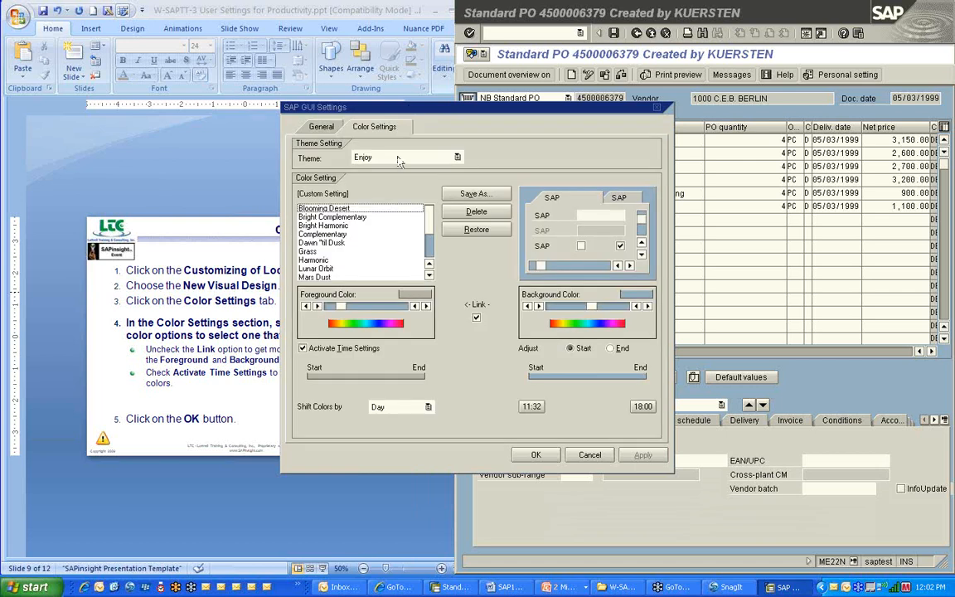
Preview the Bright Harmonic, Complementary, Dawn 'til Dusk and Grass color schemes, ending with Harmonic selected
{"action": "left_click", "coordinate": [323, 226]}
{"action": "left_click", "coordinate": [330, 236]}
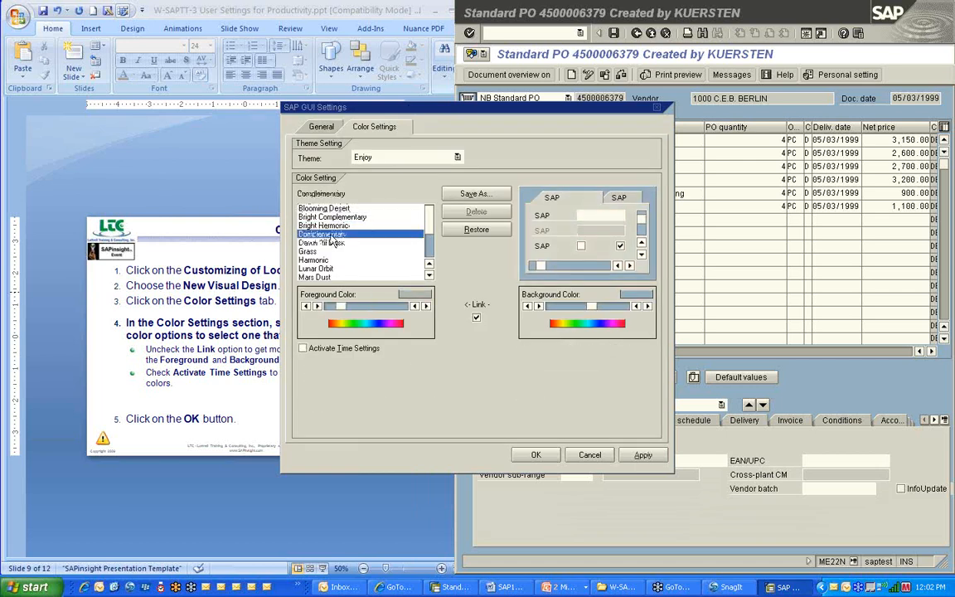
{"action": "left_click", "coordinate": [331, 244]}
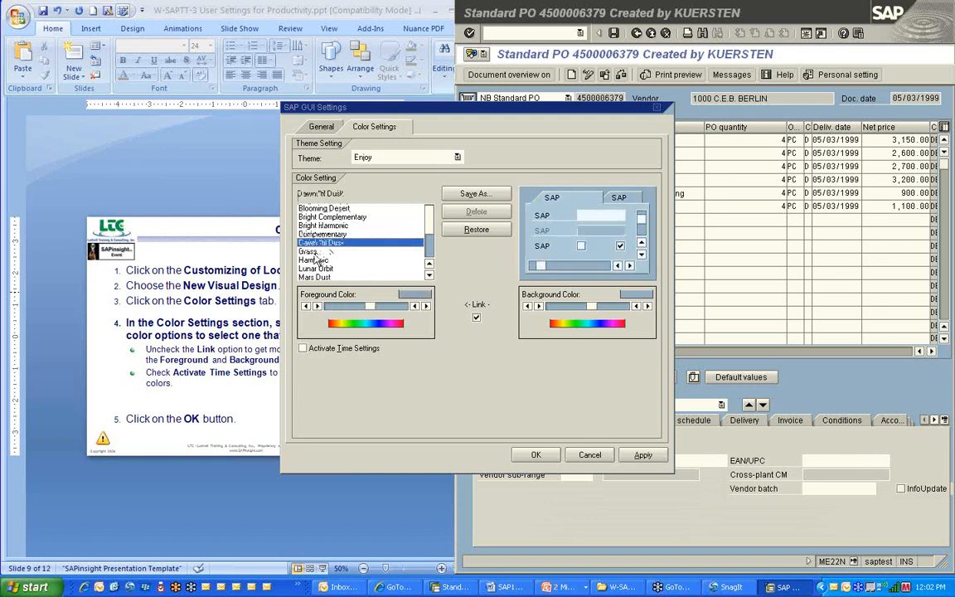
{"action": "left_click", "coordinate": [311, 251]}
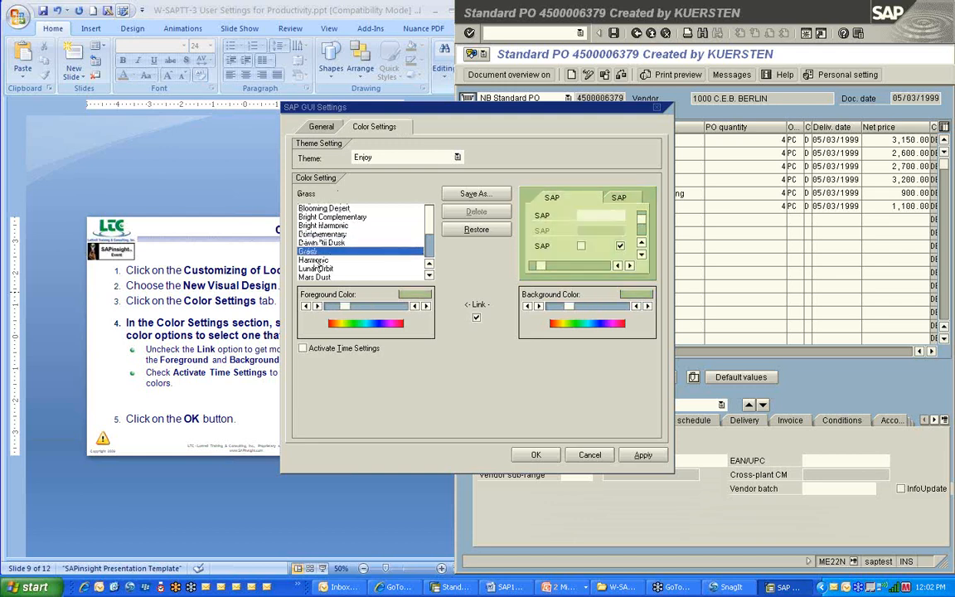
{"action": "left_click", "coordinate": [314, 259]}
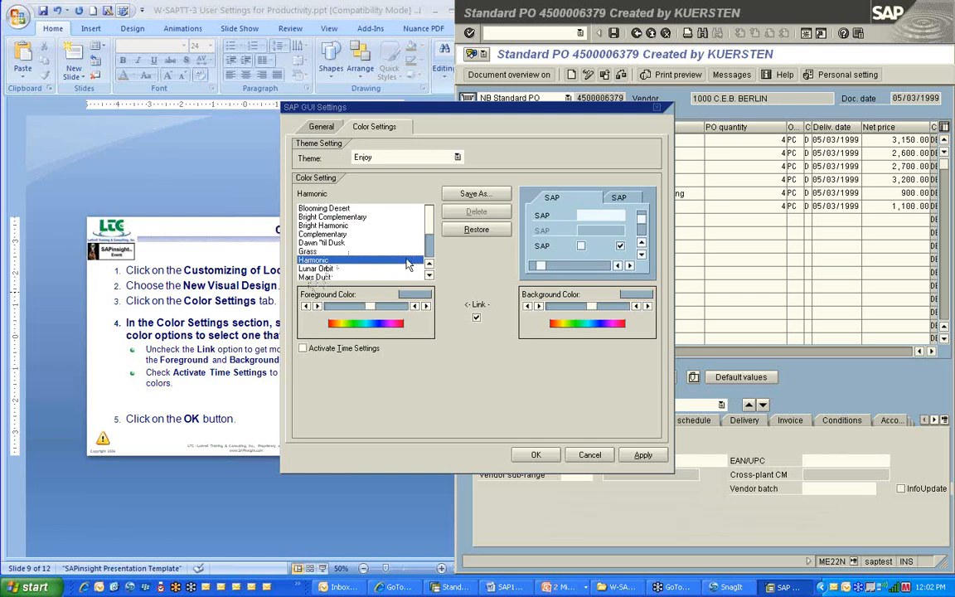
Toggle the Link option off and back on, and shift the linked foreground and background colors of the Harmonic scheme to green
{"action": "left_click", "coordinate": [477, 320]}
{"action": "left_click", "coordinate": [477, 318]}
{"action": "left_click", "coordinate": [335, 307]}
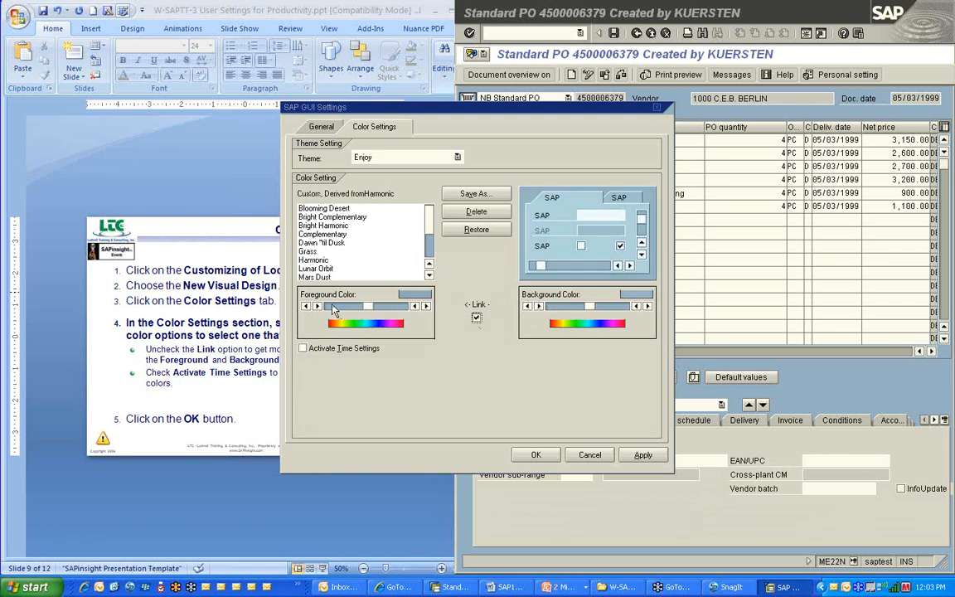
{"action": "left_click", "coordinate": [335, 307]}
{"action": "left_click", "coordinate": [335, 308]}
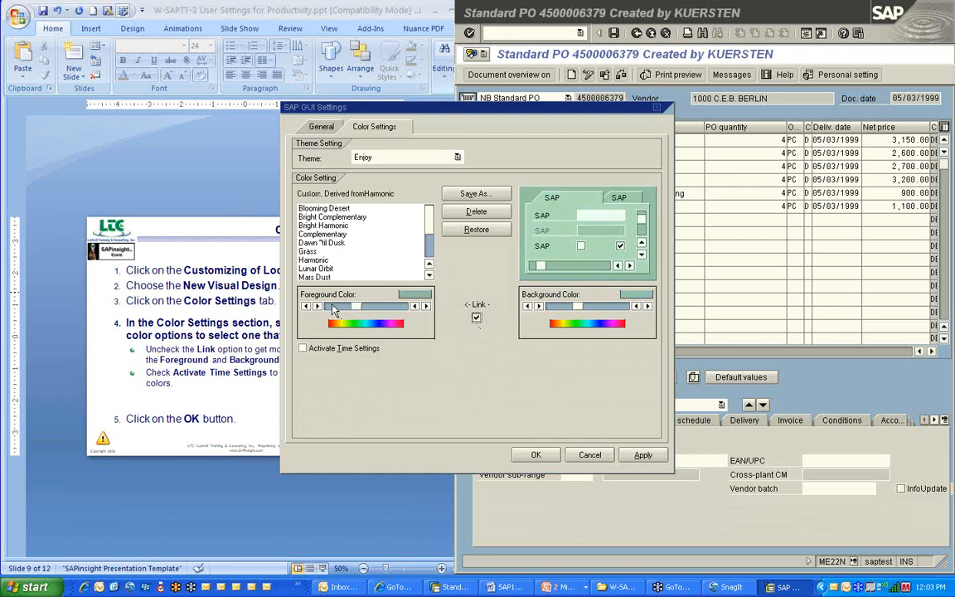
Unlink the two colors, set the foreground to olive and the background to purple, and confirm the color settings
{"action": "left_click", "coordinate": [476, 319]}
{"action": "left_click", "coordinate": [339, 309]}
{"action": "left_click", "coordinate": [338, 309]}
{"action": "left_click", "coordinate": [615, 308]}
{"action": "left_click", "coordinate": [618, 310]}
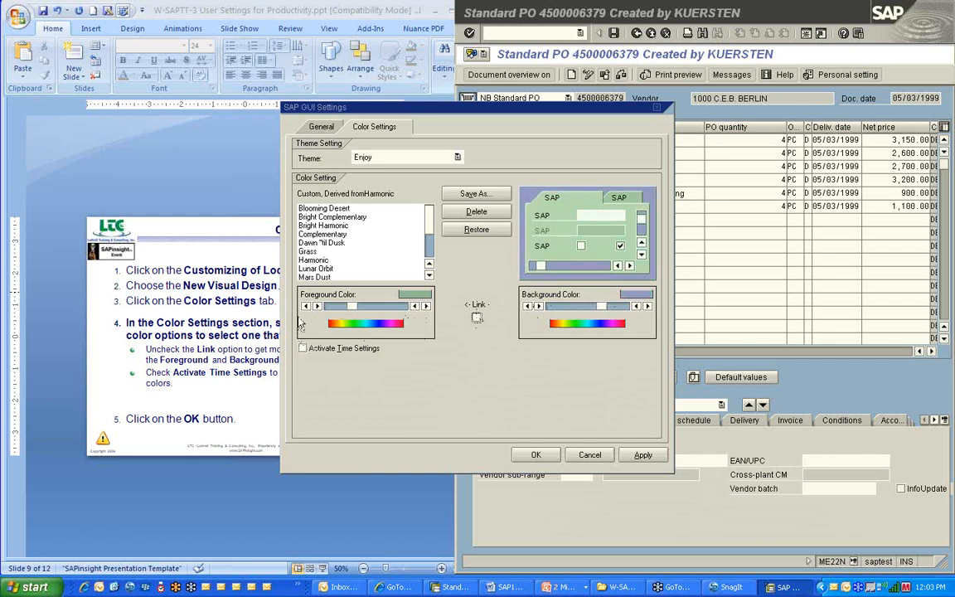
{"action": "left_click", "coordinate": [336, 310]}
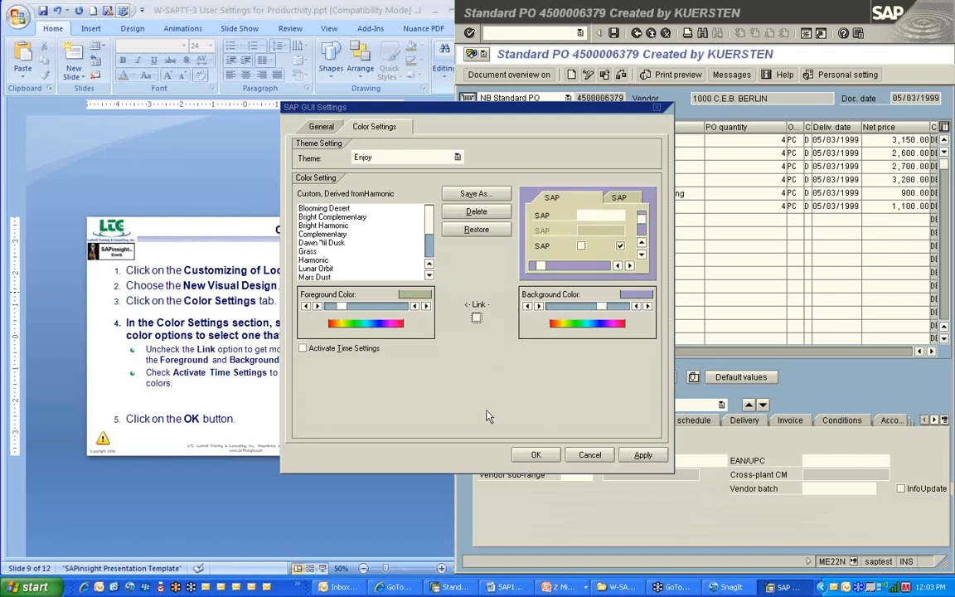
{"action": "left_click", "coordinate": [533, 458]}
{"action": "left_click", "coordinate": [536, 454]}
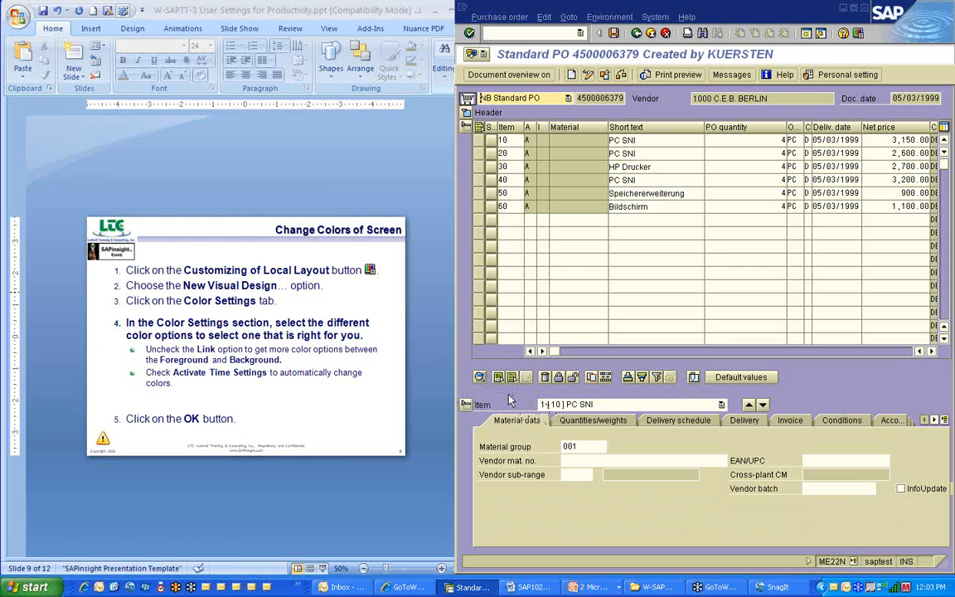
Review the New Visual Design color settings again and close them without making changes
{"action": "left_click", "coordinate": [859, 34]}
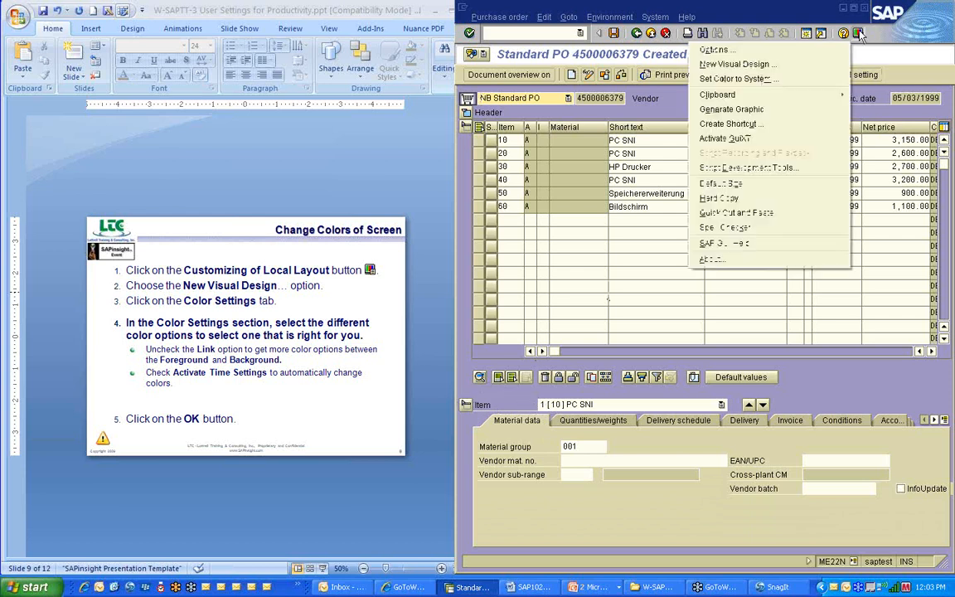
{"action": "left_click", "coordinate": [742, 64]}
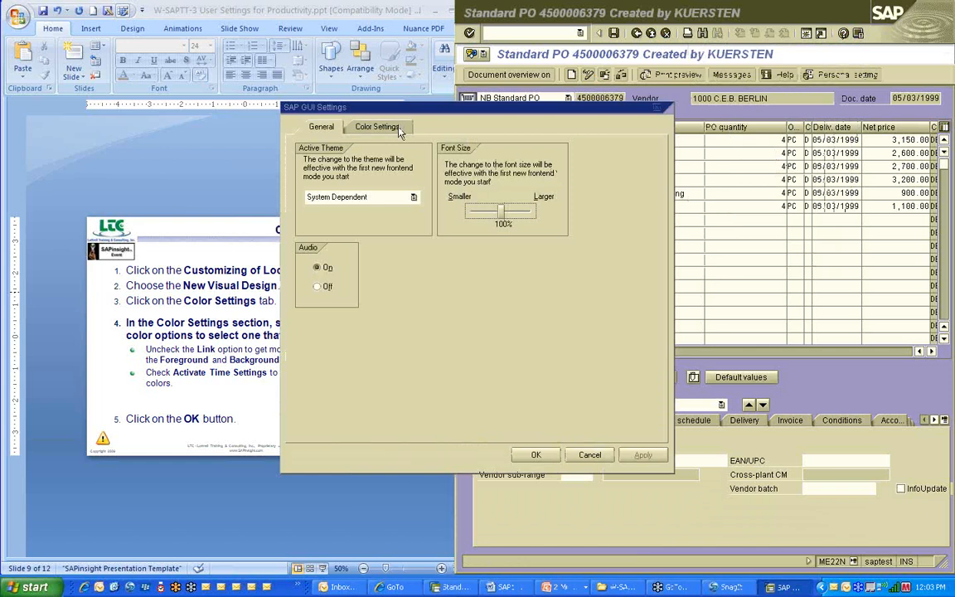
{"action": "left_click", "coordinate": [400, 131]}
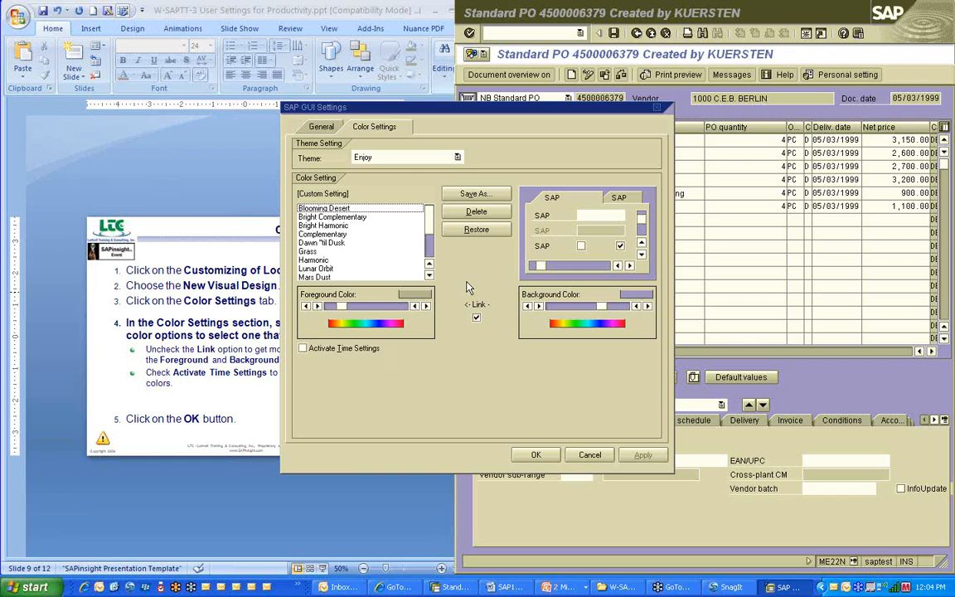
{"action": "left_click", "coordinate": [610, 461]}
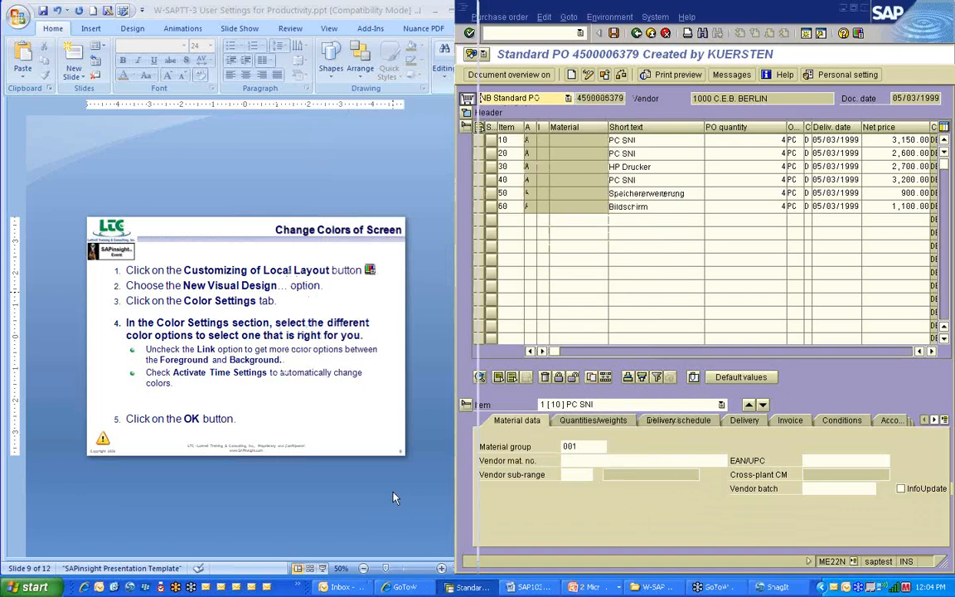
Advance the presentation to the Key Learning slide and exit the SAP purchase order to SAP Easy Access, dismissing the e-mail notification
{"action": "scroll", "coordinate": [395, 497], "scroll_direction": "down", "scroll_amount": 1}
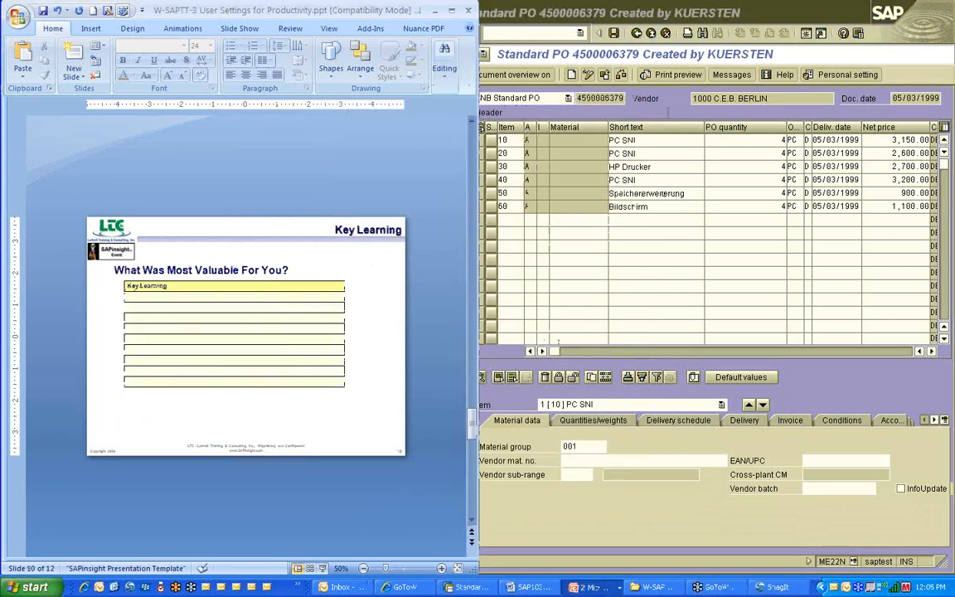
{"action": "left_click", "coordinate": [603, 99]}
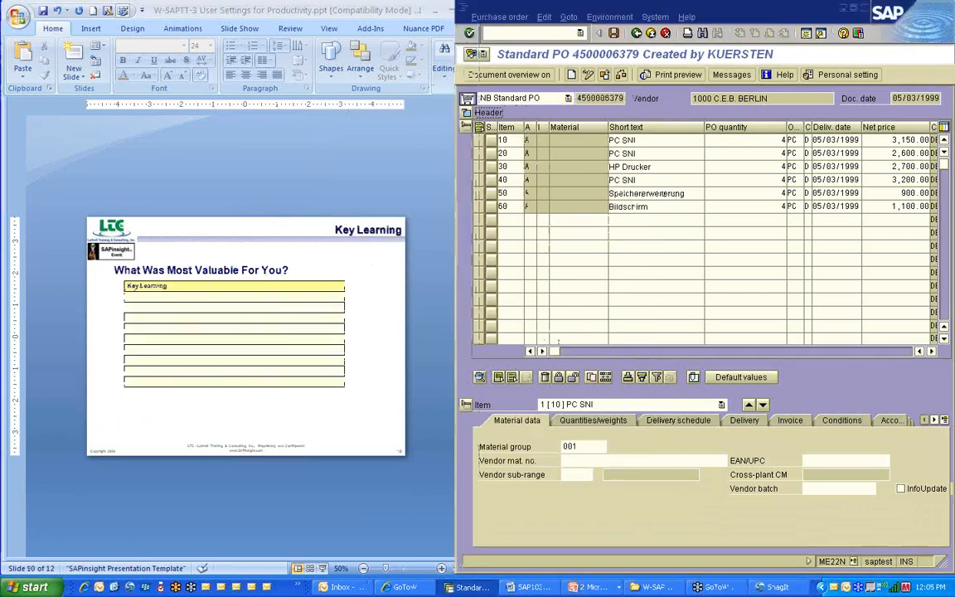
{"action": "left_click", "coordinate": [636, 33]}
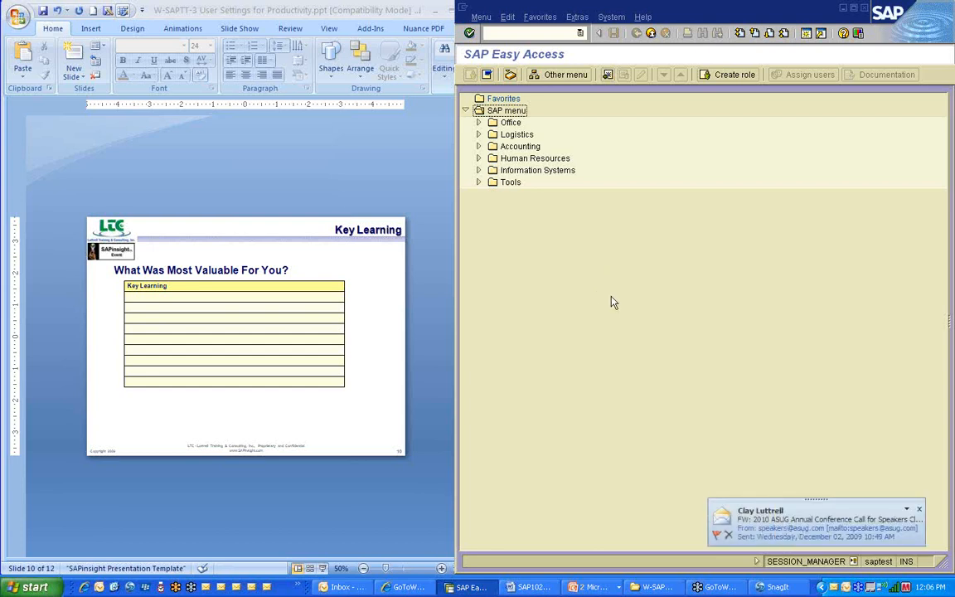
{"action": "left_click", "coordinate": [920, 510]}
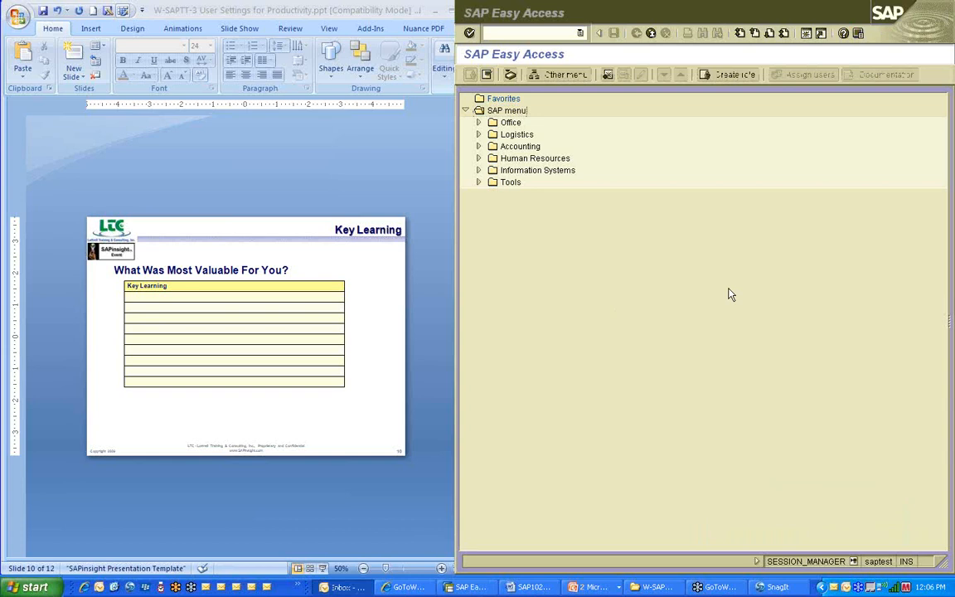